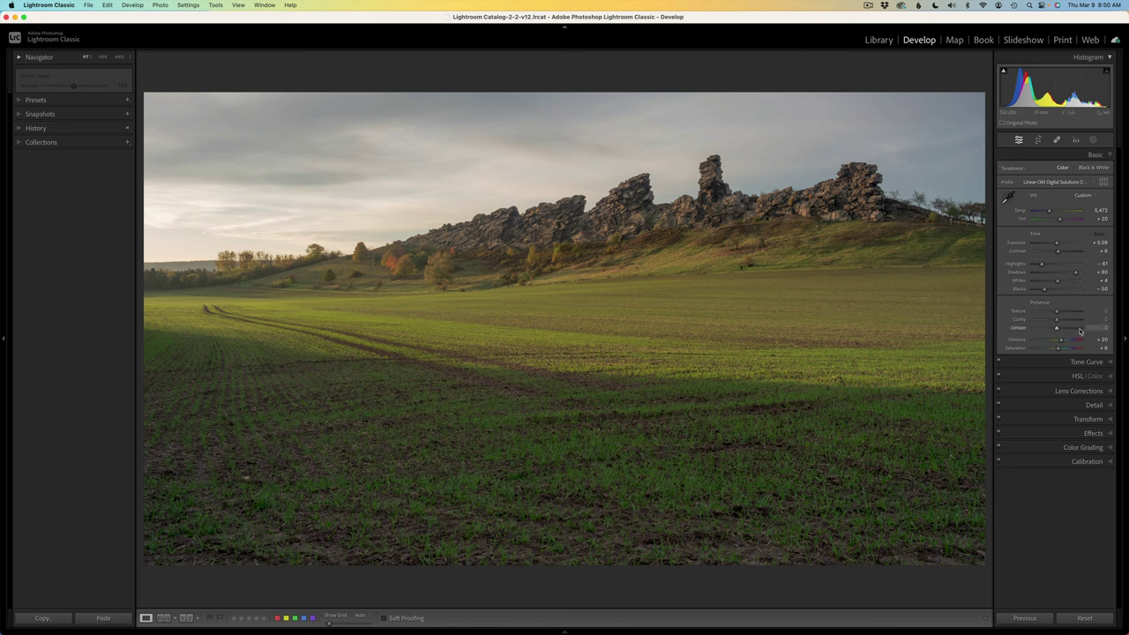
click(1096, 406)
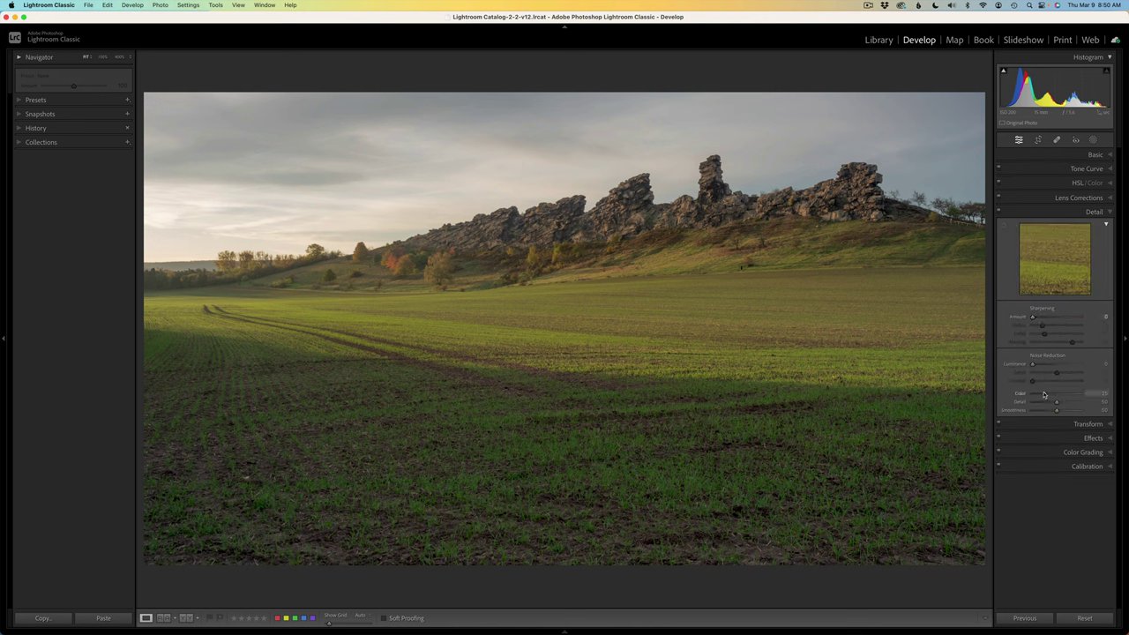
click(1089, 215)
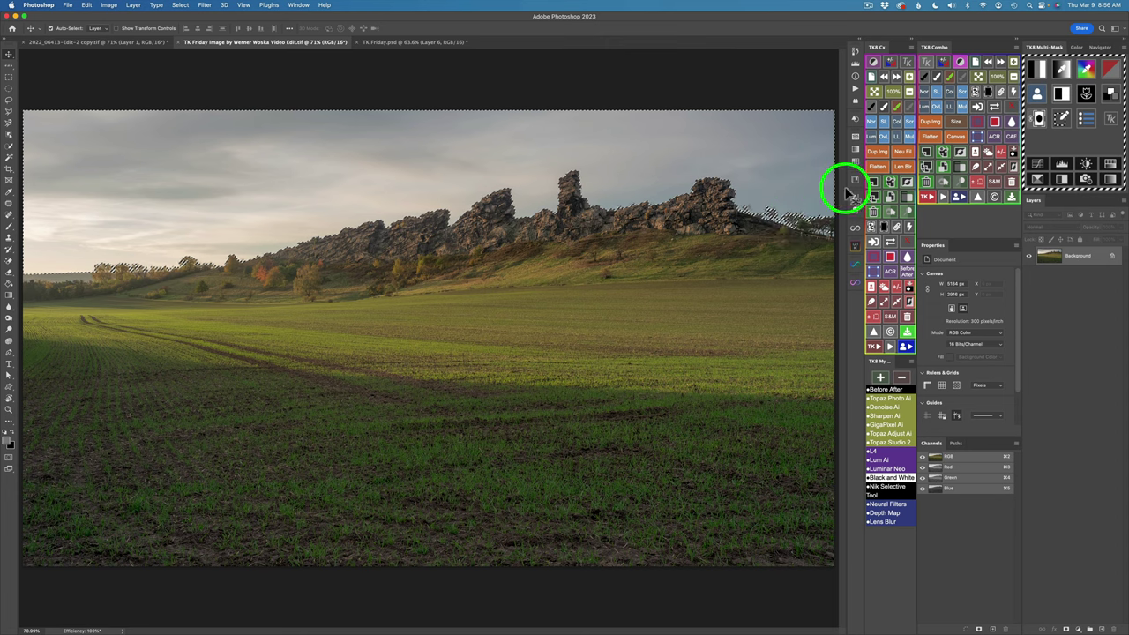
Build a mask from the active sky selection and subtract its inverted version from it to clean up the foreground.
click(1038, 96)
click(1045, 64)
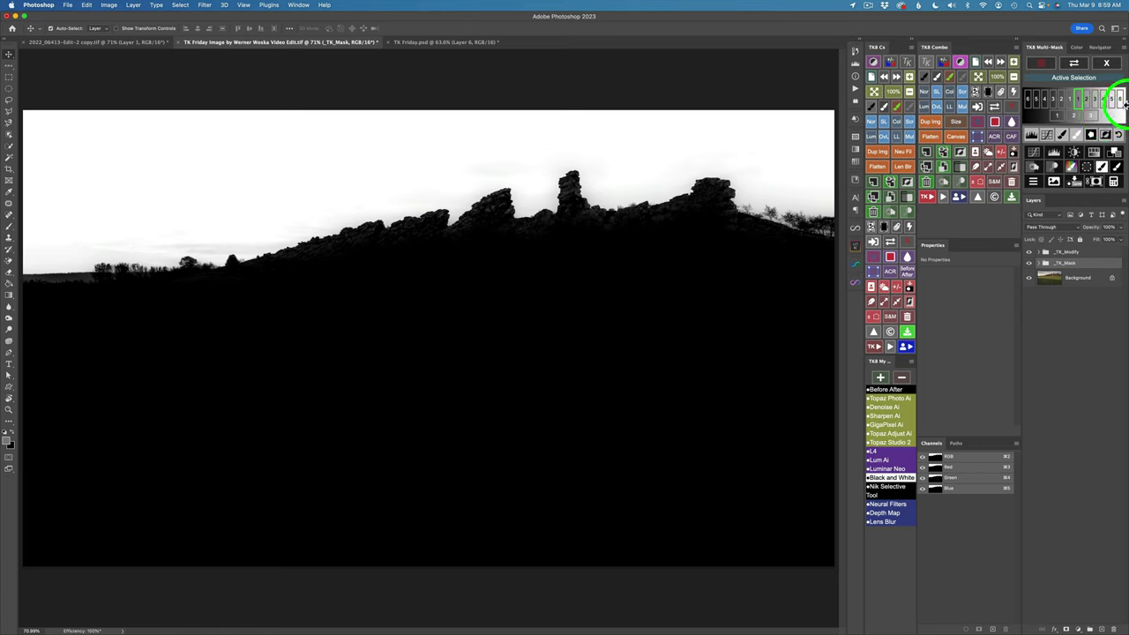
click(1113, 181)
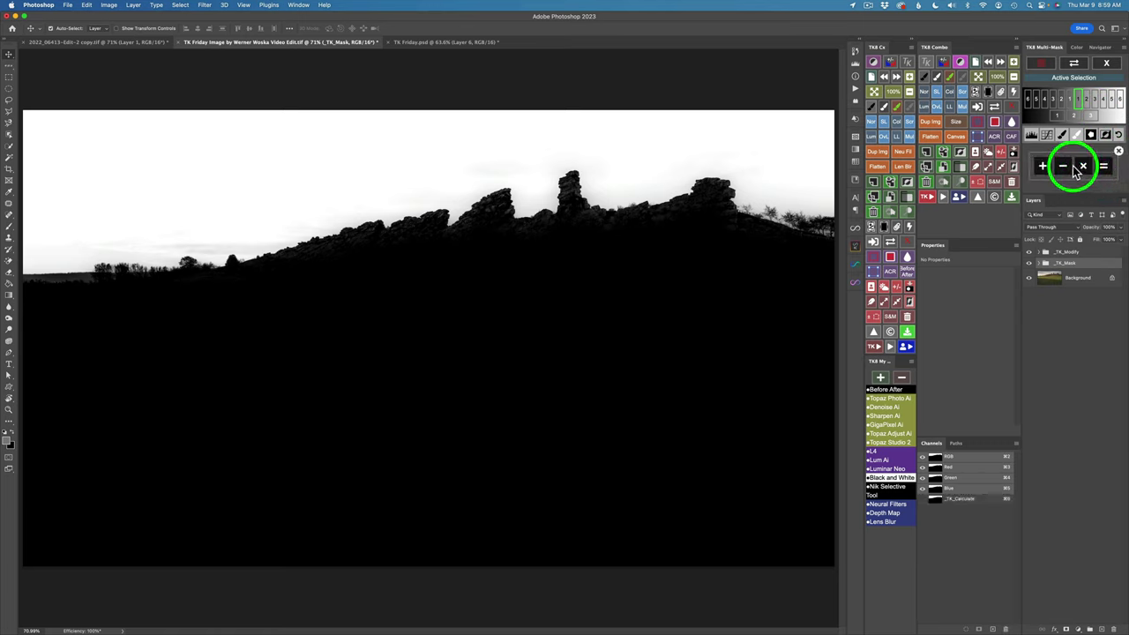
click(1065, 164)
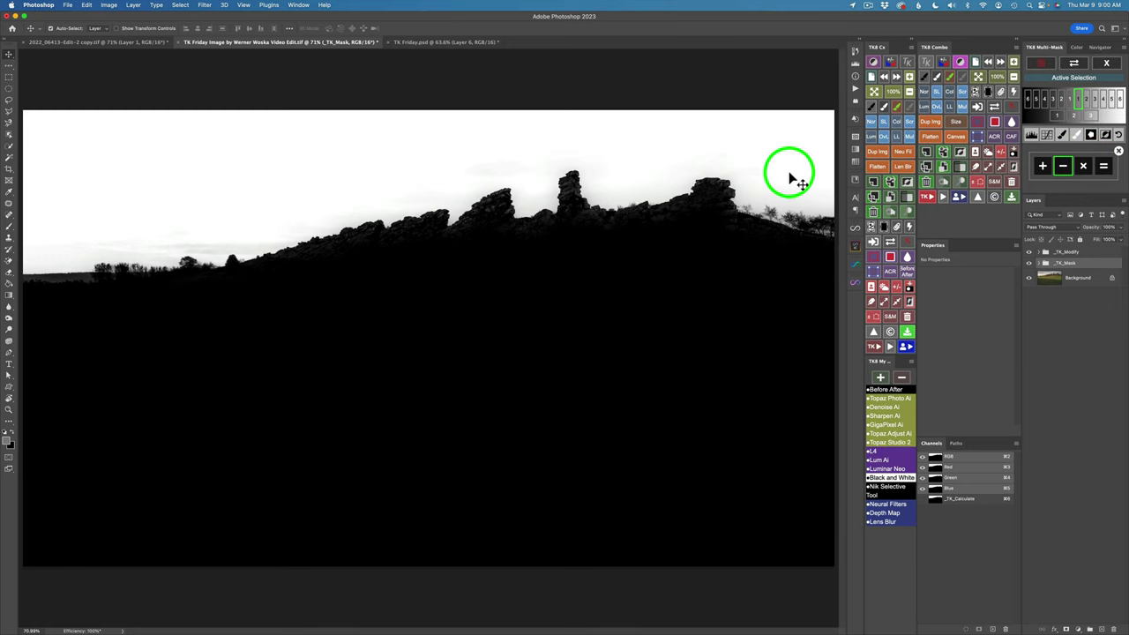
click(1115, 135)
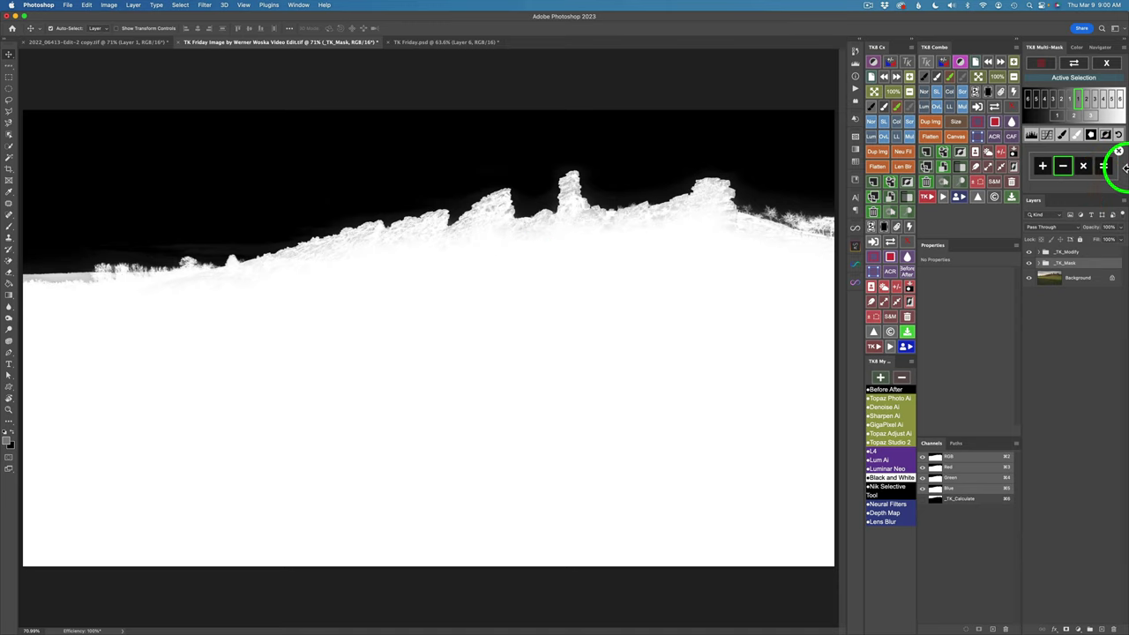
click(1103, 166)
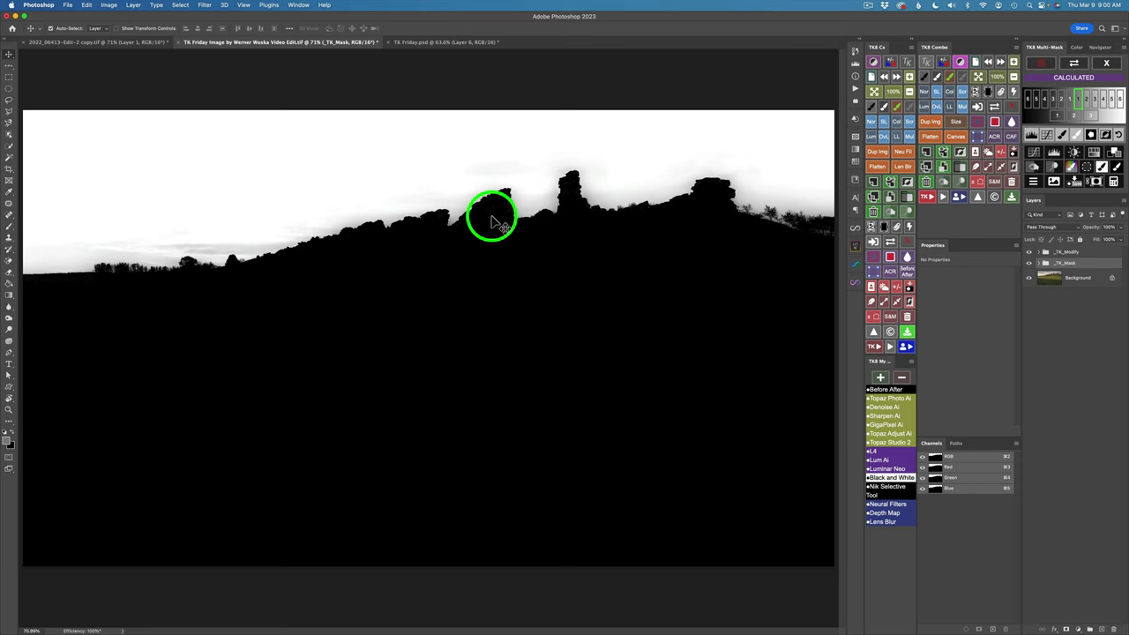
Save the calculated mask as a channel named Sky.
click(1077, 181)
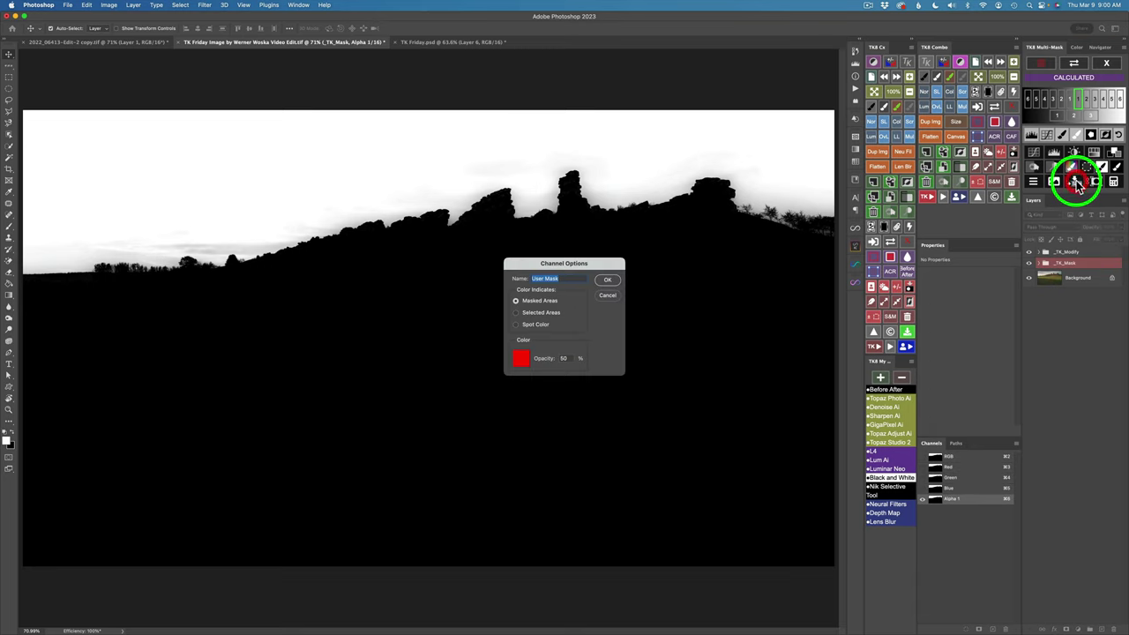
text(Sky)
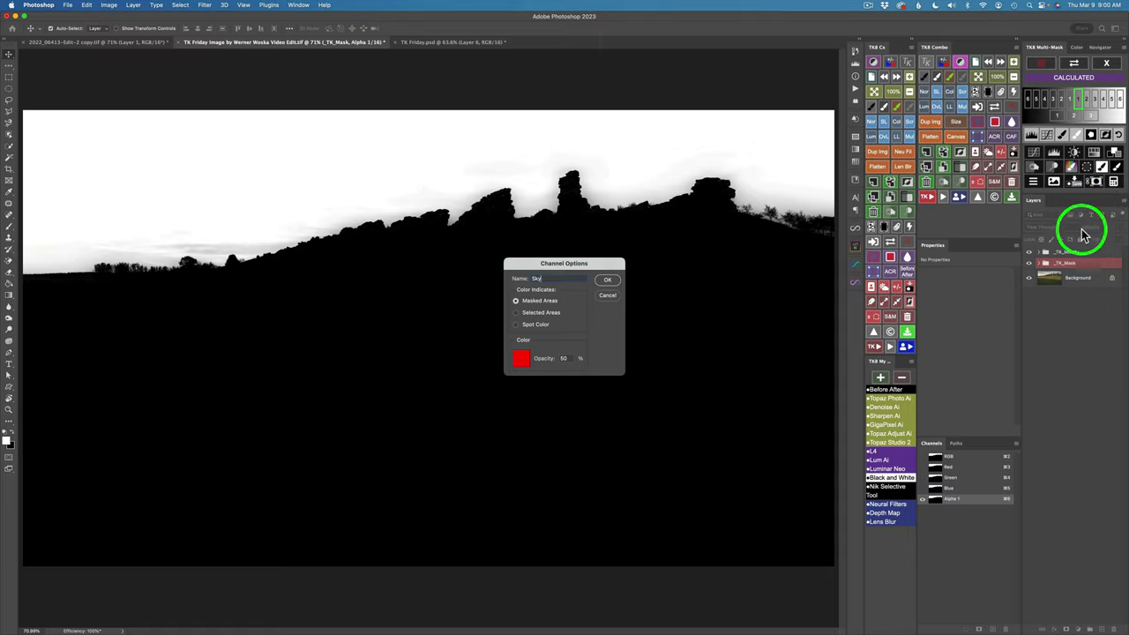
click(611, 283)
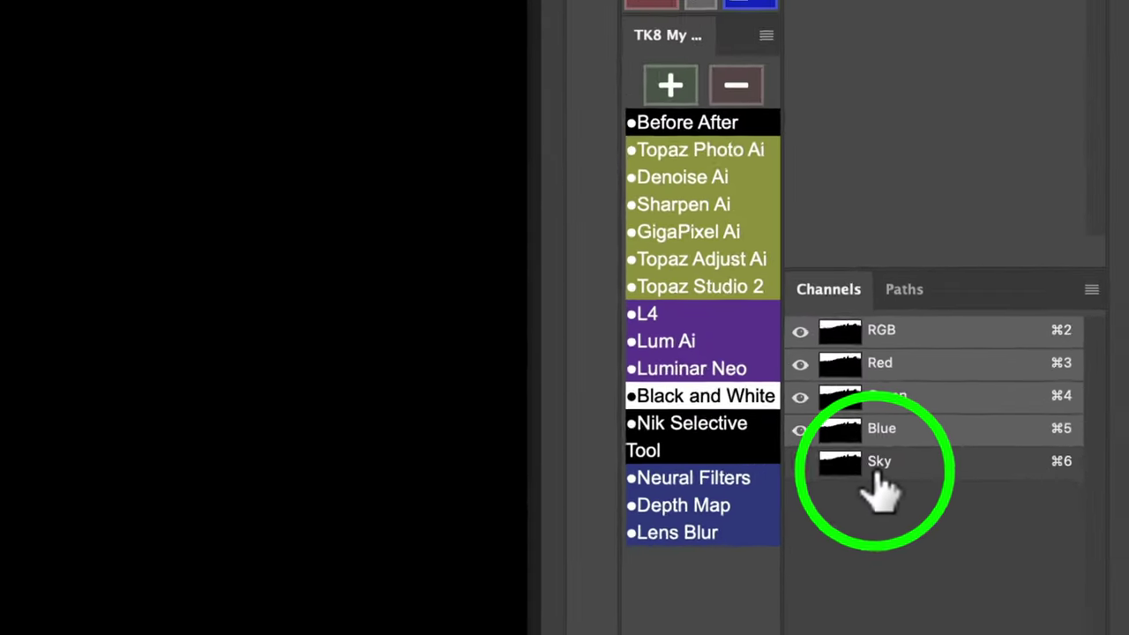
click(844, 448)
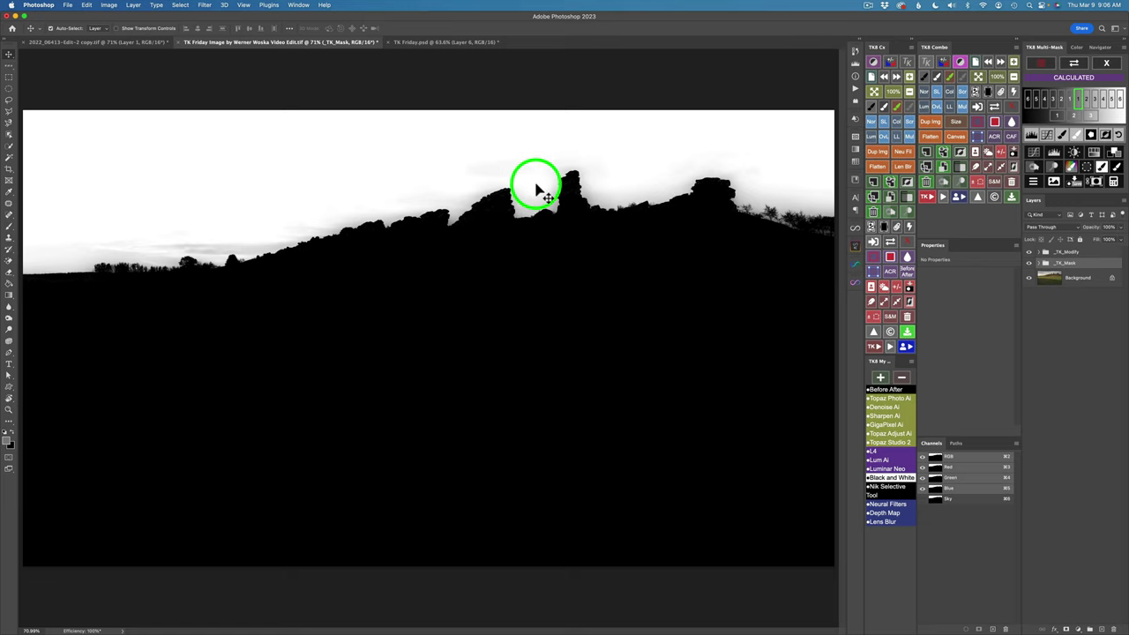
Invert the current sky mask and subtract its inverse from it to get a foreground mask with a clean sky.
click(1107, 135)
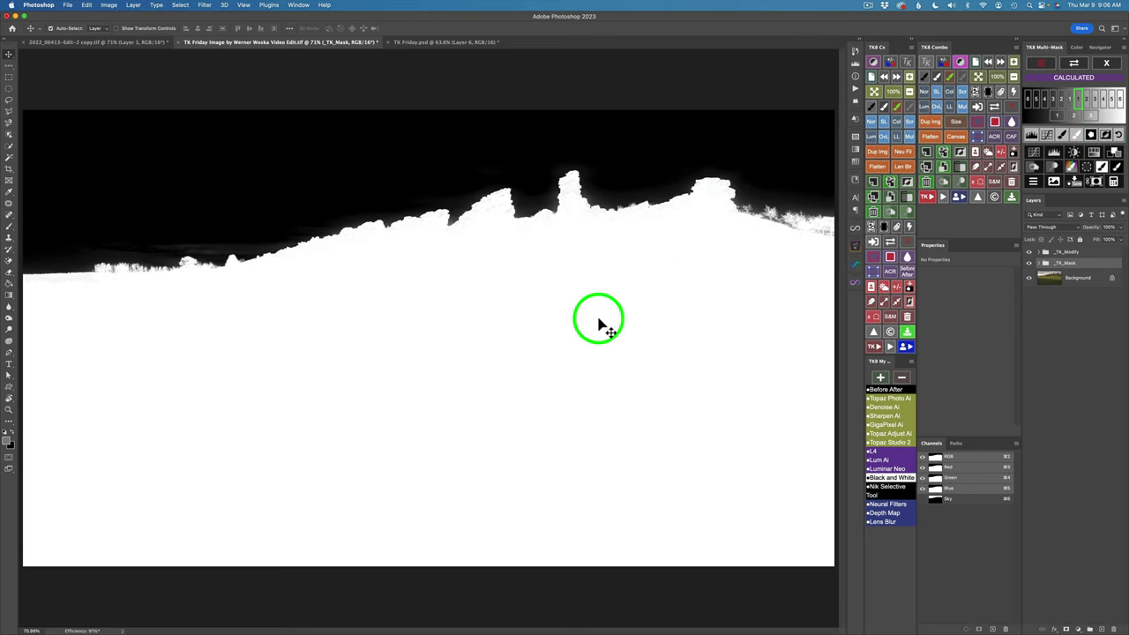
click(1116, 183)
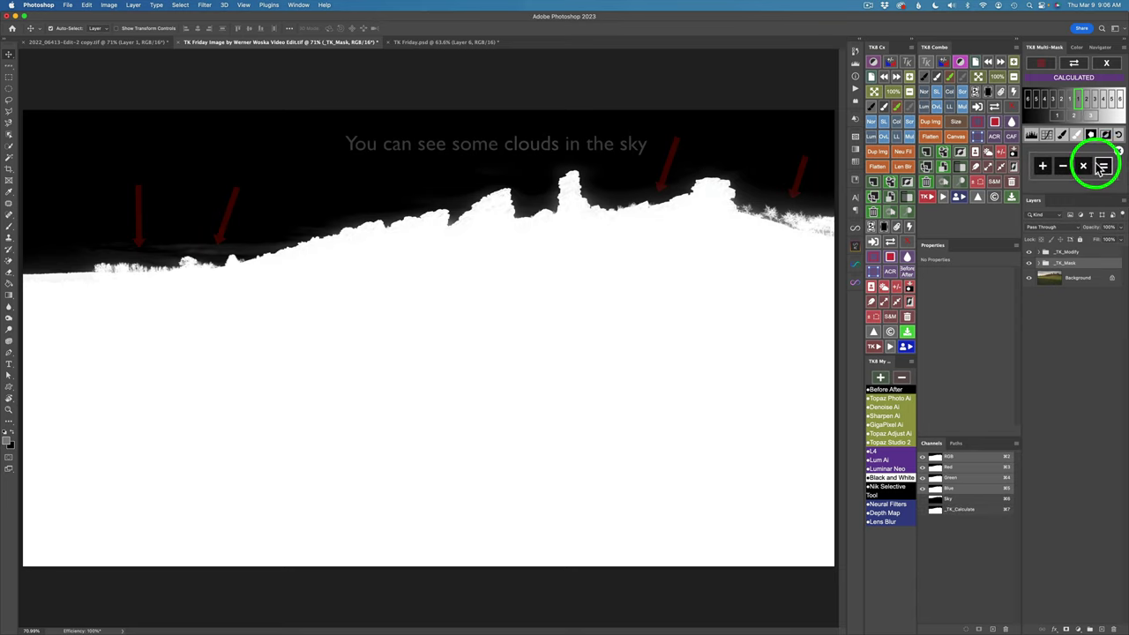
click(1064, 168)
click(1106, 137)
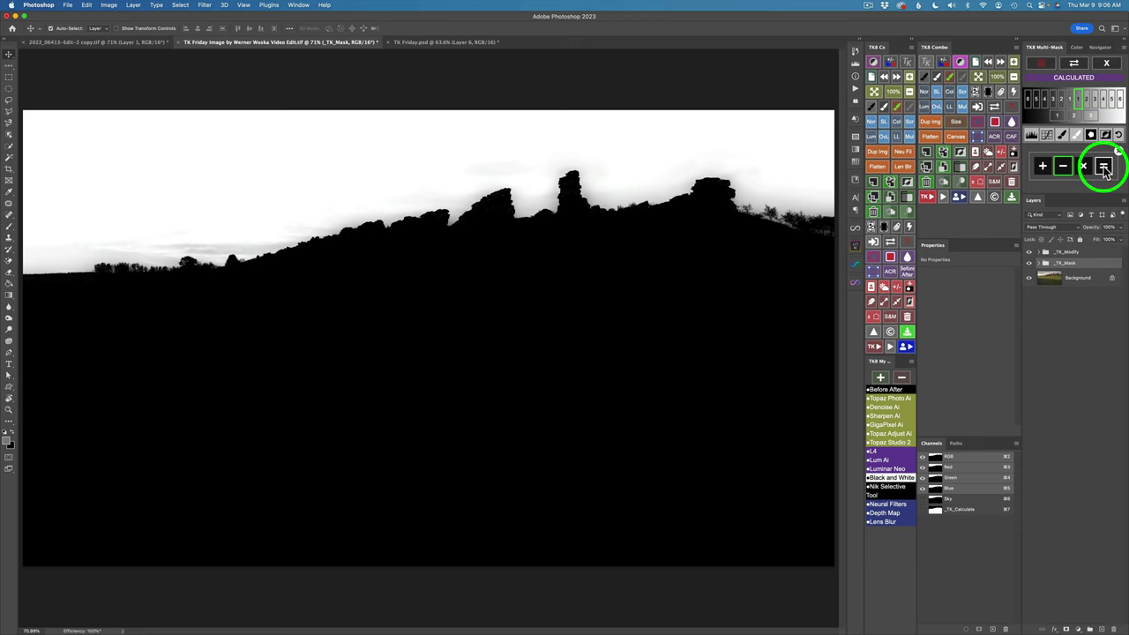
click(1104, 167)
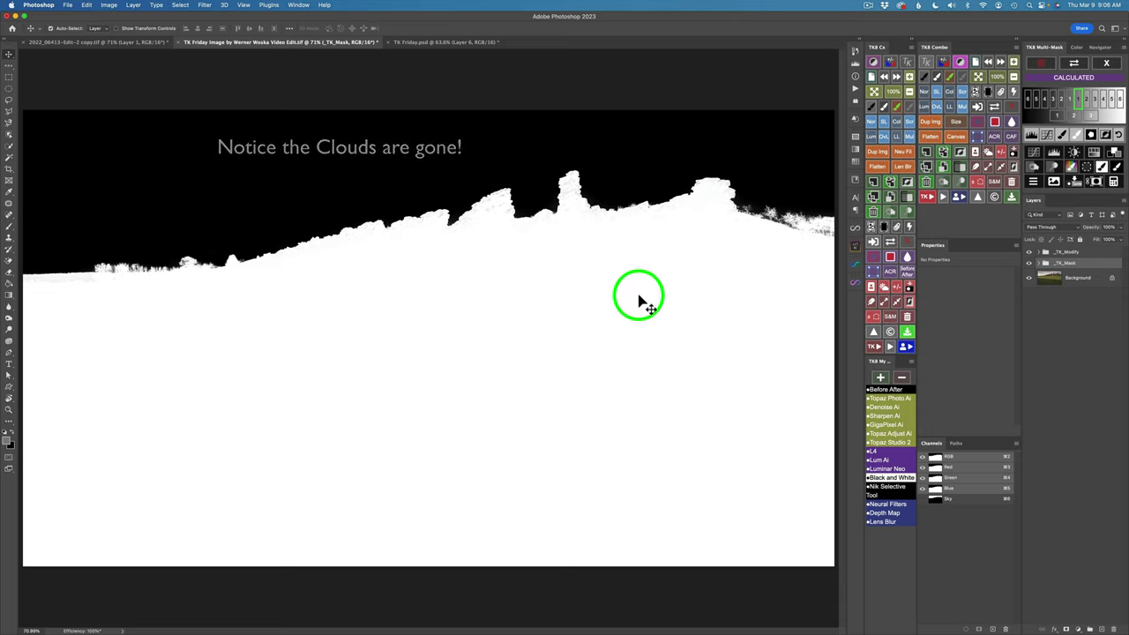
Save the calculated mask as a channel named Foreground and leave the mask mode.
click(1076, 181)
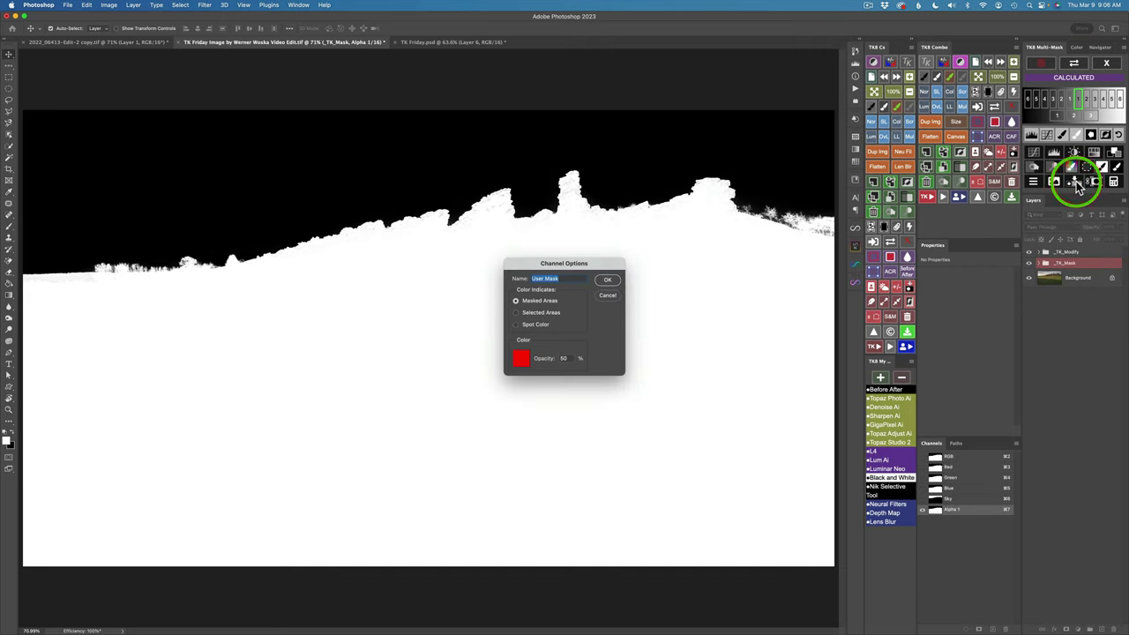
text(Foreground)
click(611, 280)
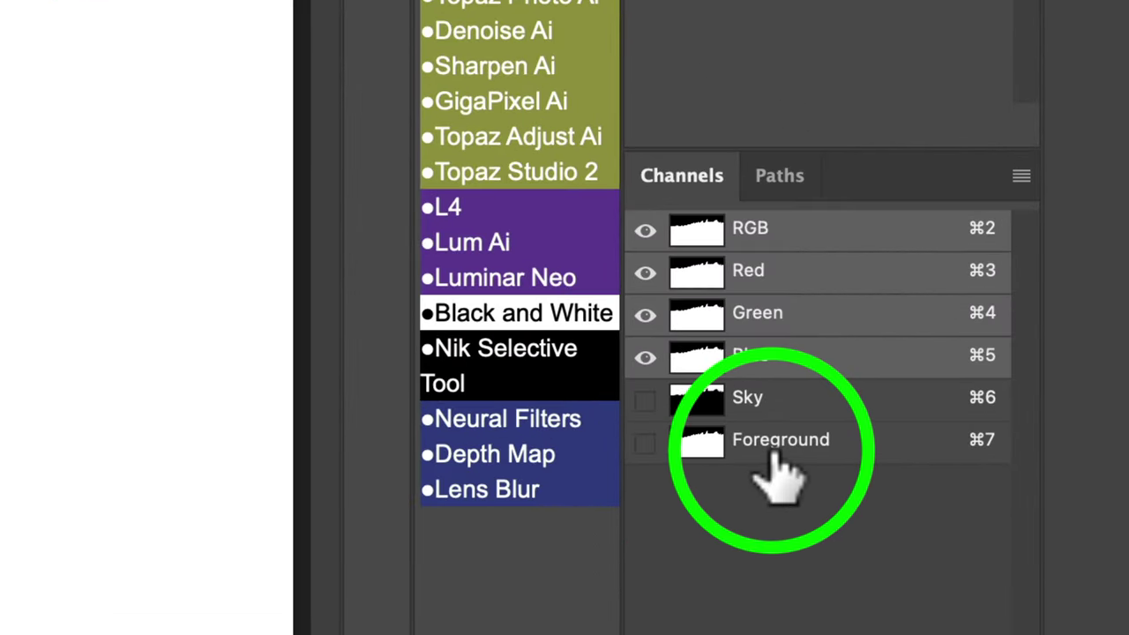
click(776, 472)
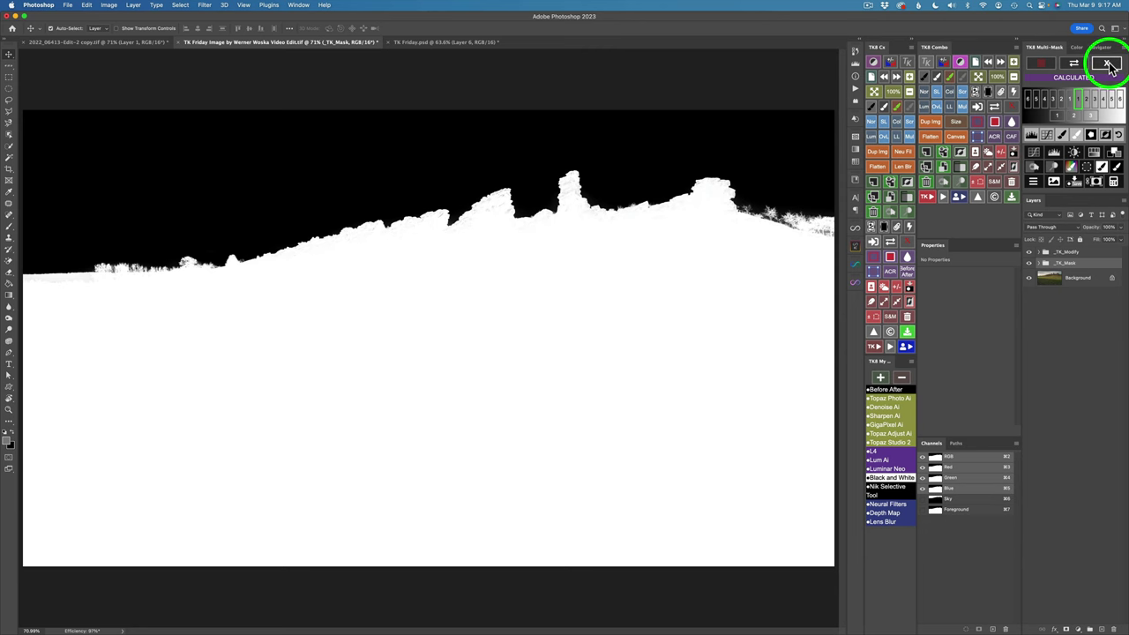
click(1108, 66)
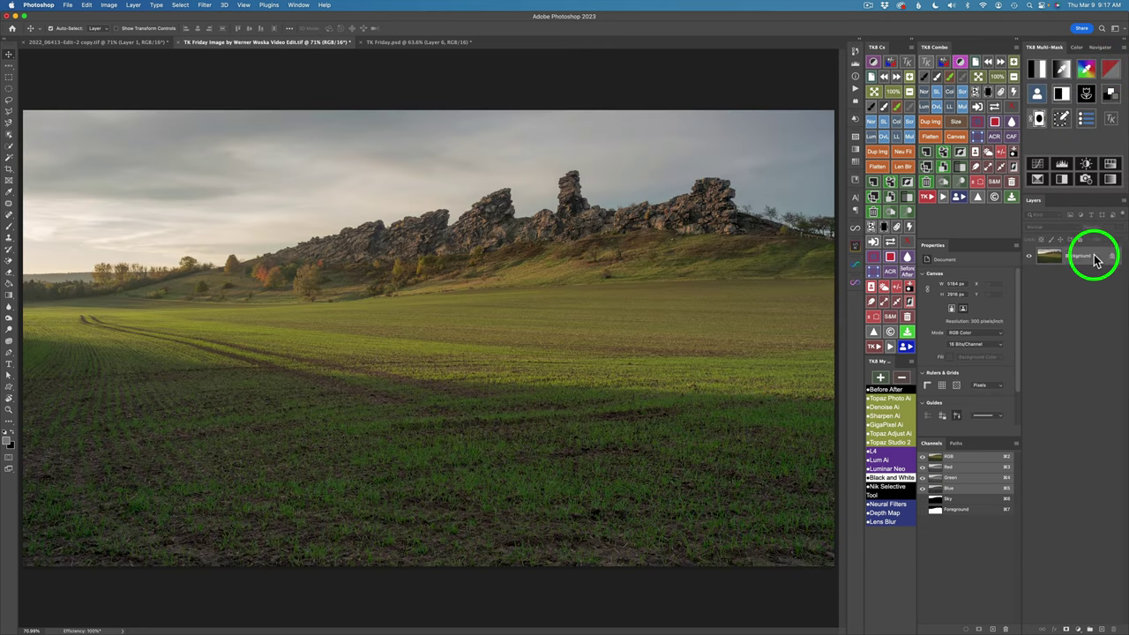
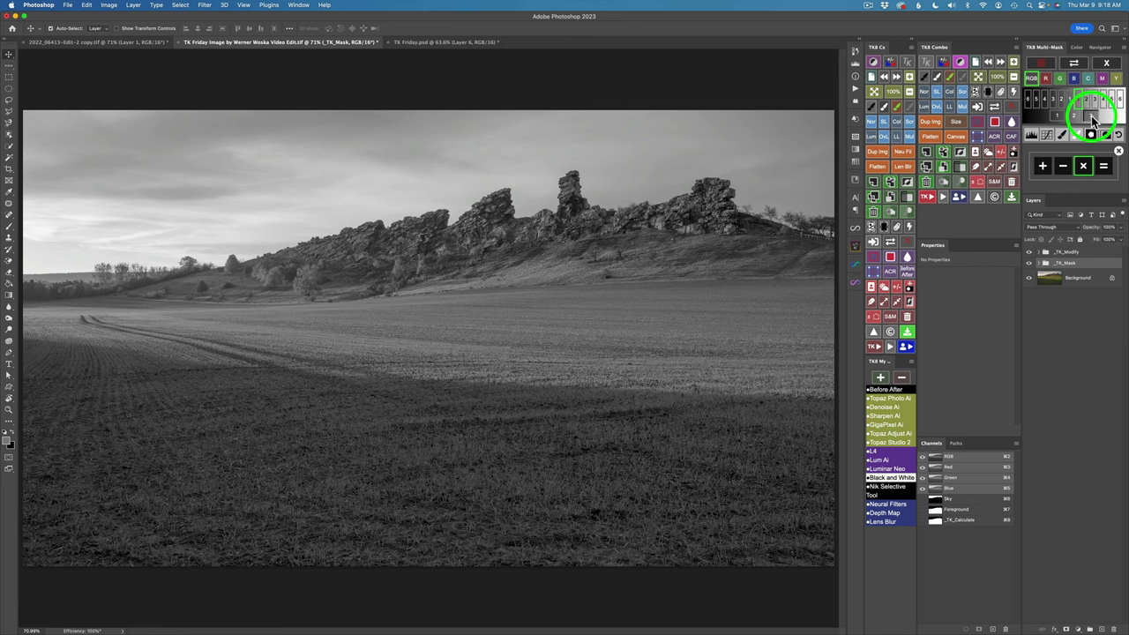
Finish intersecting the foreground mask with the luminosity mask and apply the result to a new Color Grading layer.
click(1102, 167)
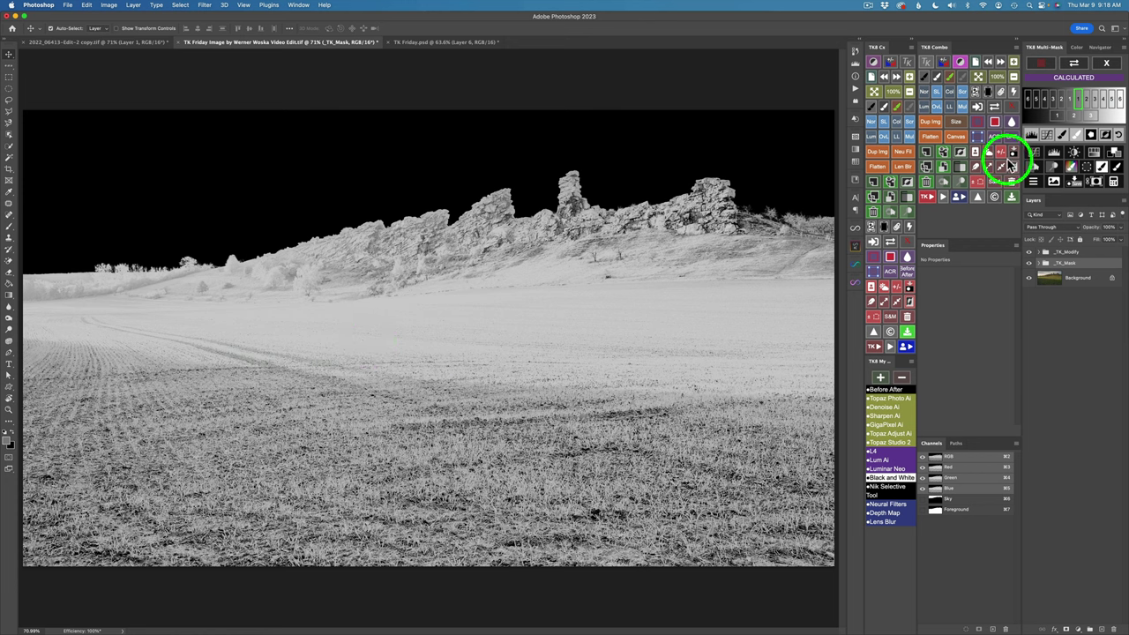
click(1115, 153)
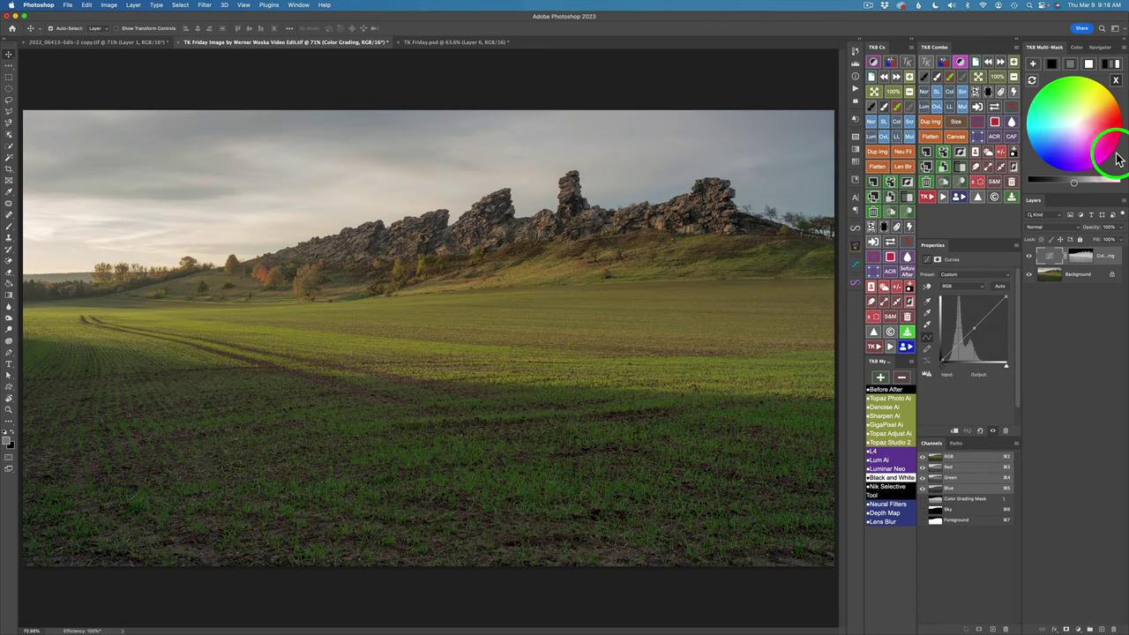
Brighten the midtones and darken the shadows of the foreground on the Color Grading layer.
click(1069, 67)
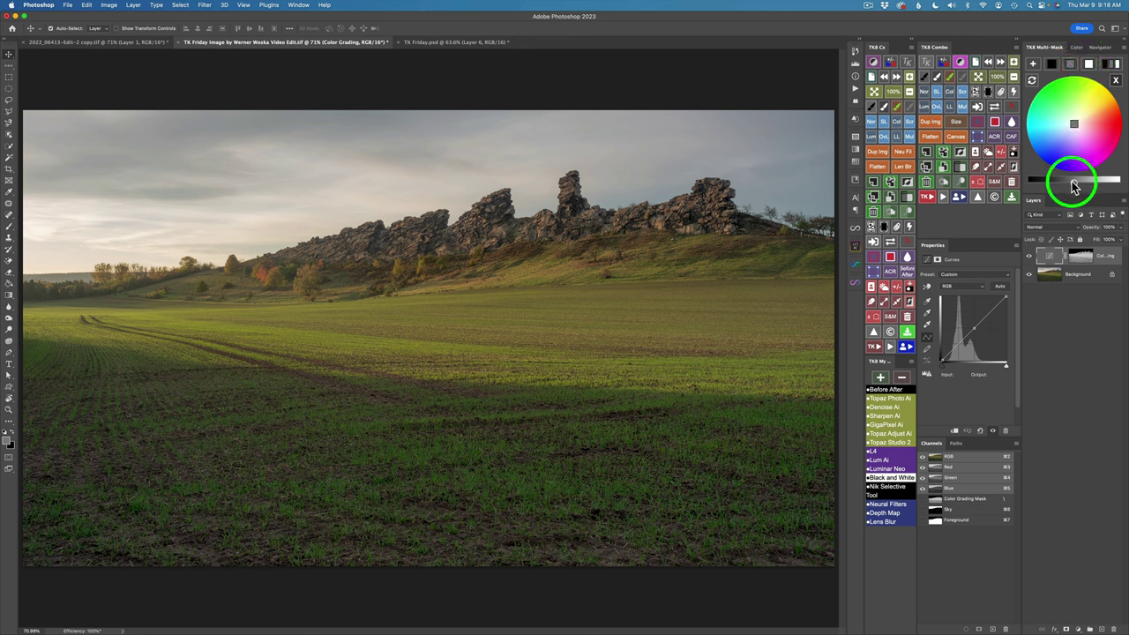
drag(1070, 182, 1099, 185)
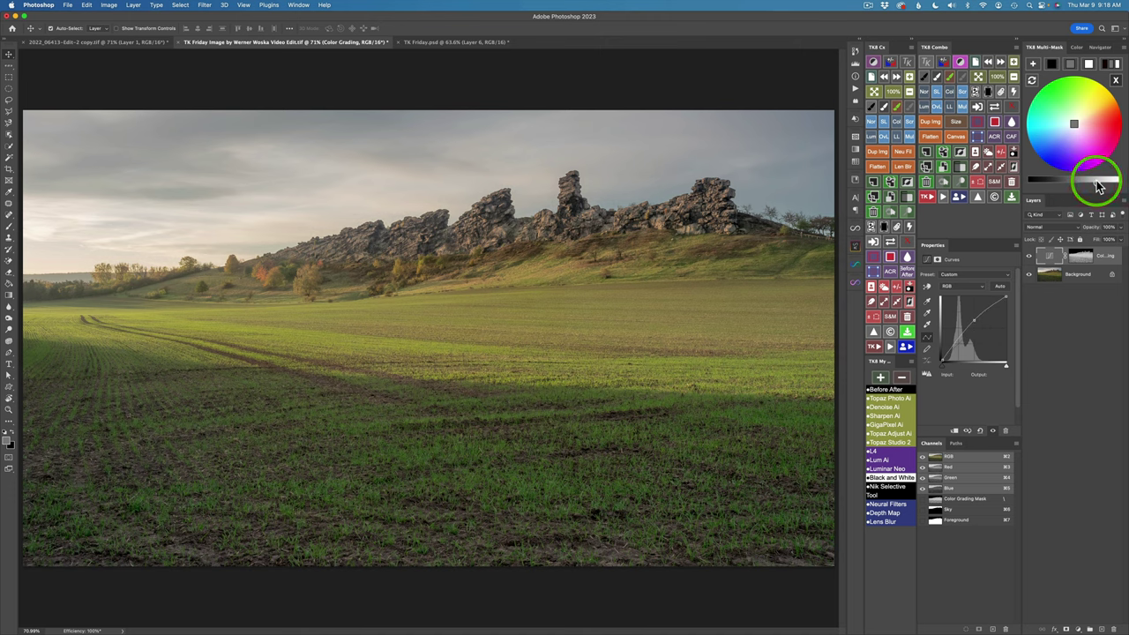
click(1097, 182)
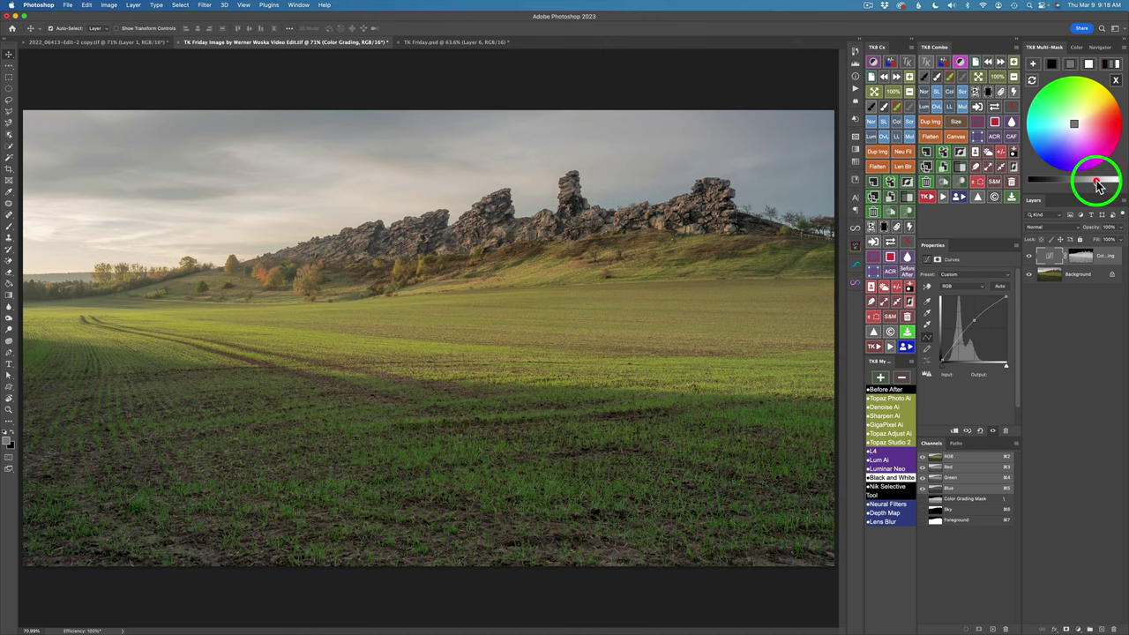
click(1050, 65)
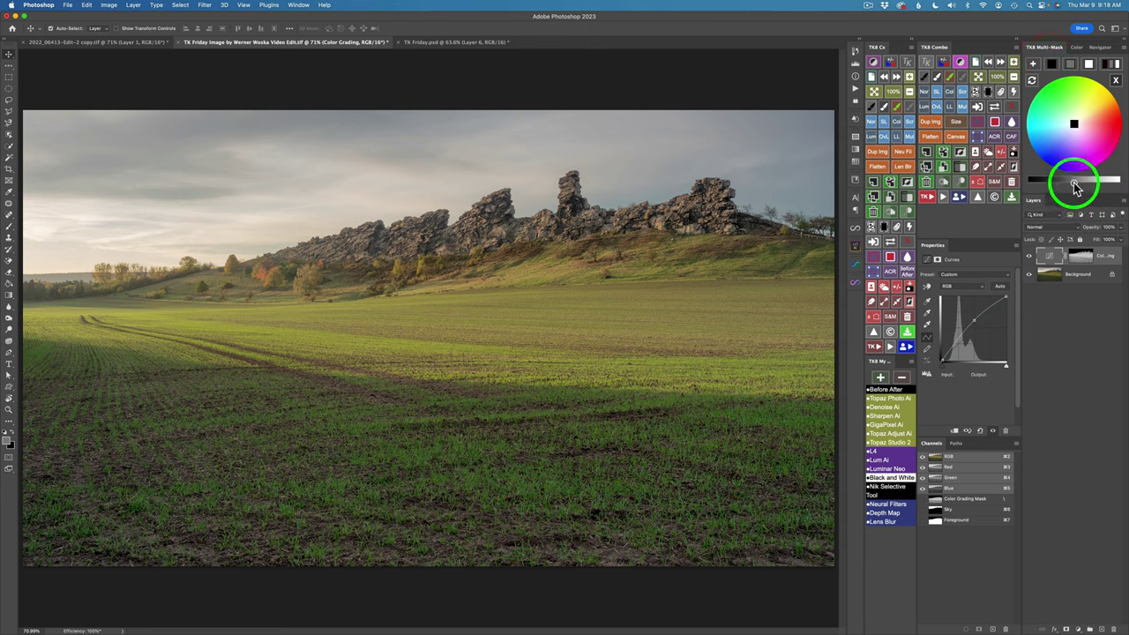
drag(1069, 184, 1049, 185)
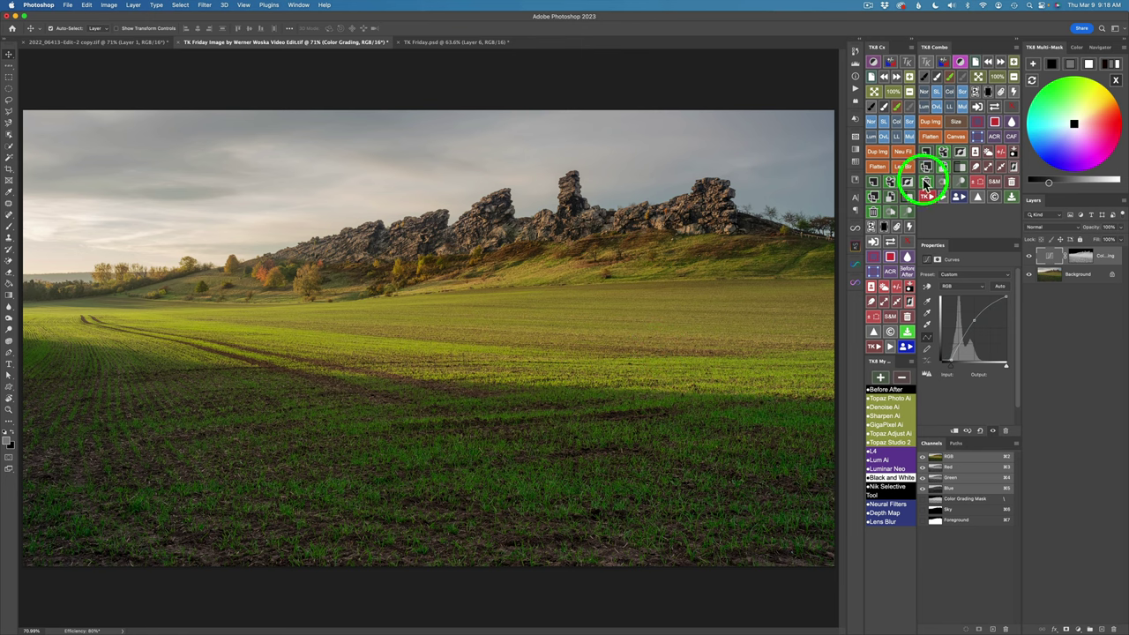
Brighten the highlights on the Color Grading layer and compare the image with that layer hidden and shown.
click(1089, 64)
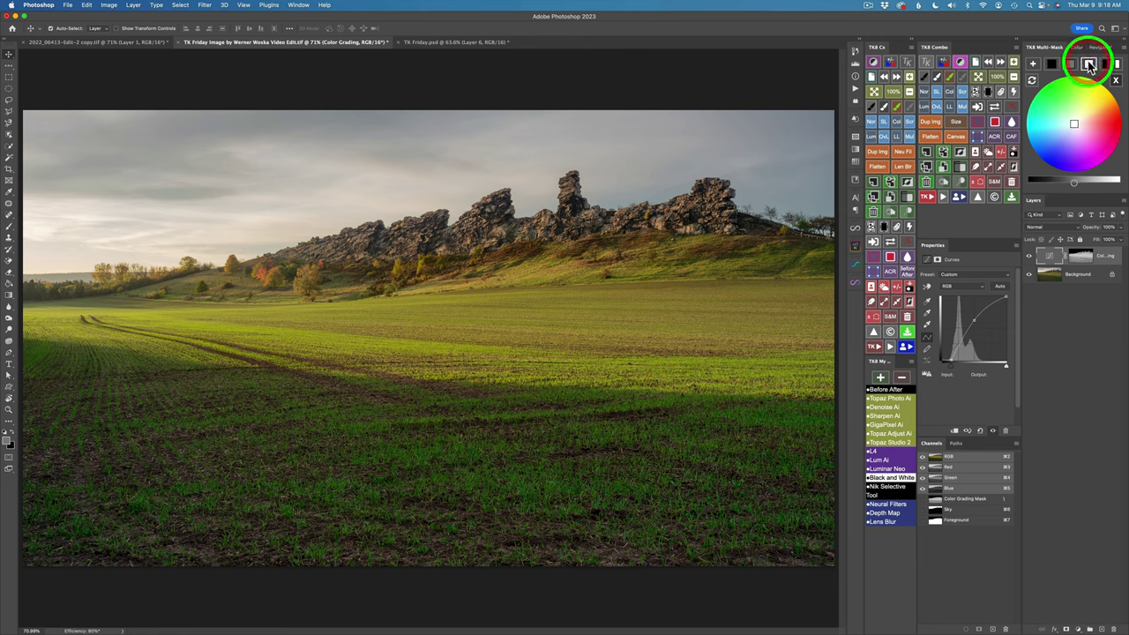
click(1073, 185)
drag(1073, 185, 1094, 185)
click(1033, 258)
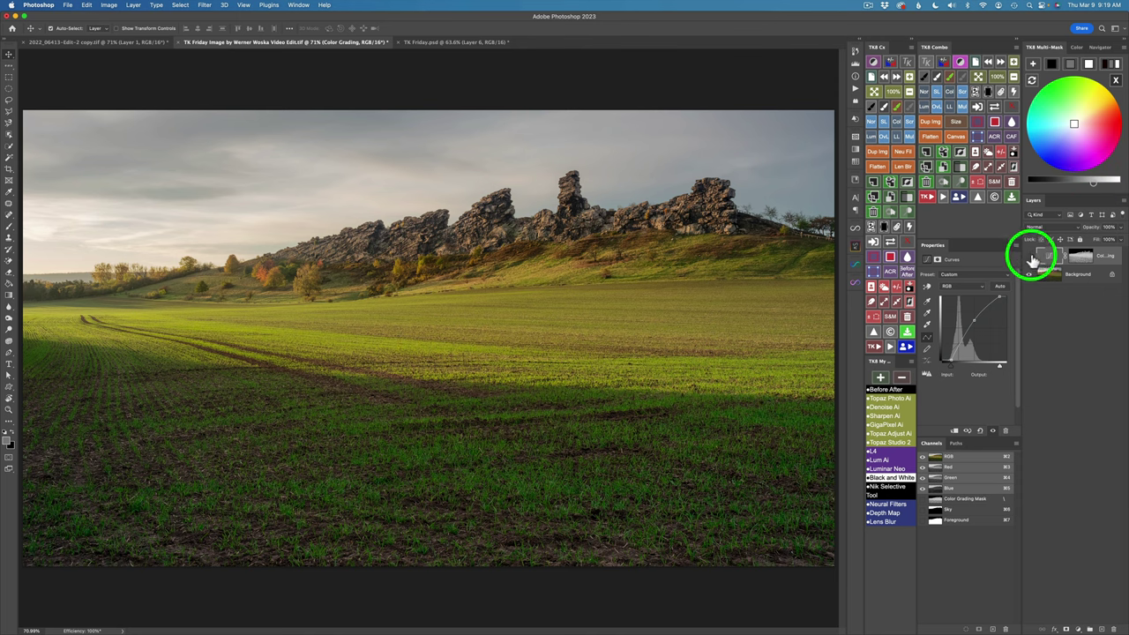
click(1030, 257)
click(1030, 258)
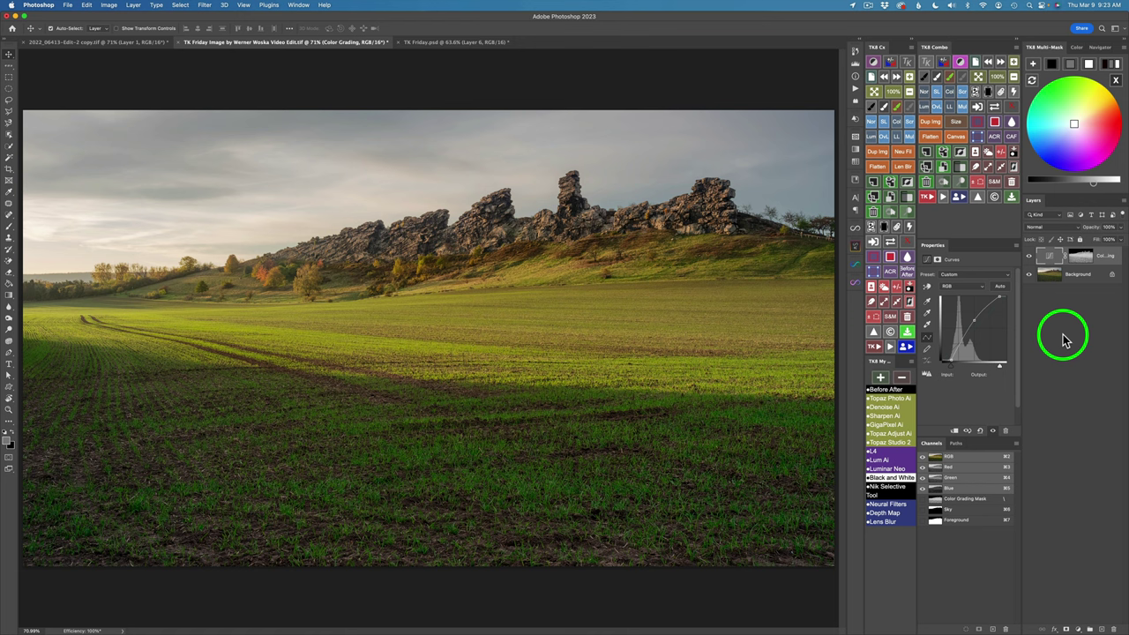
click(1029, 258)
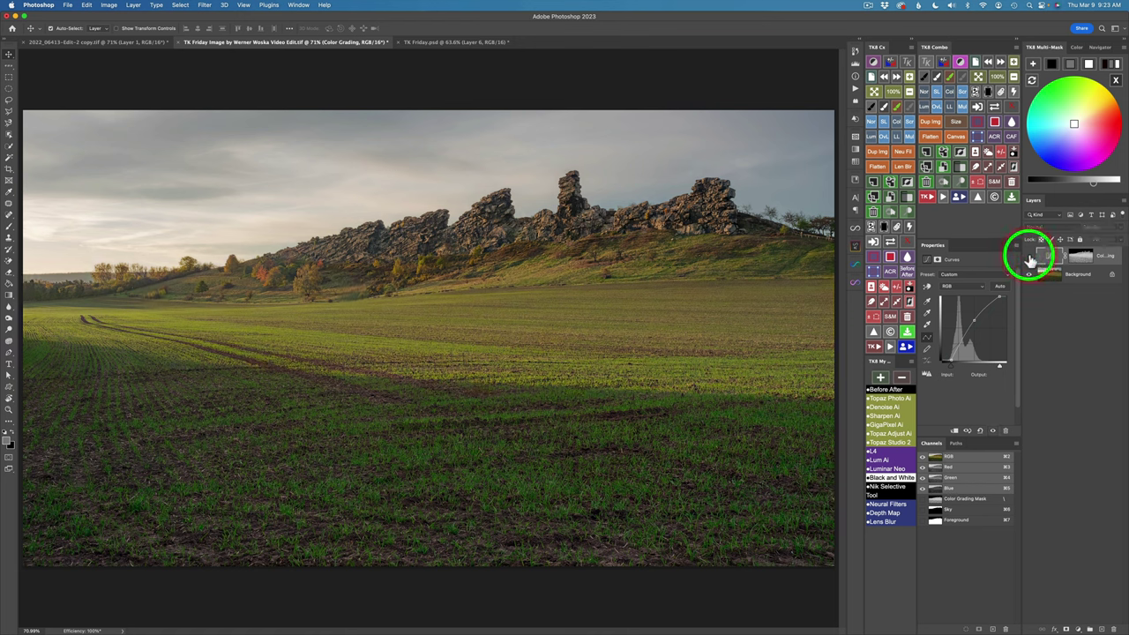
click(1029, 258)
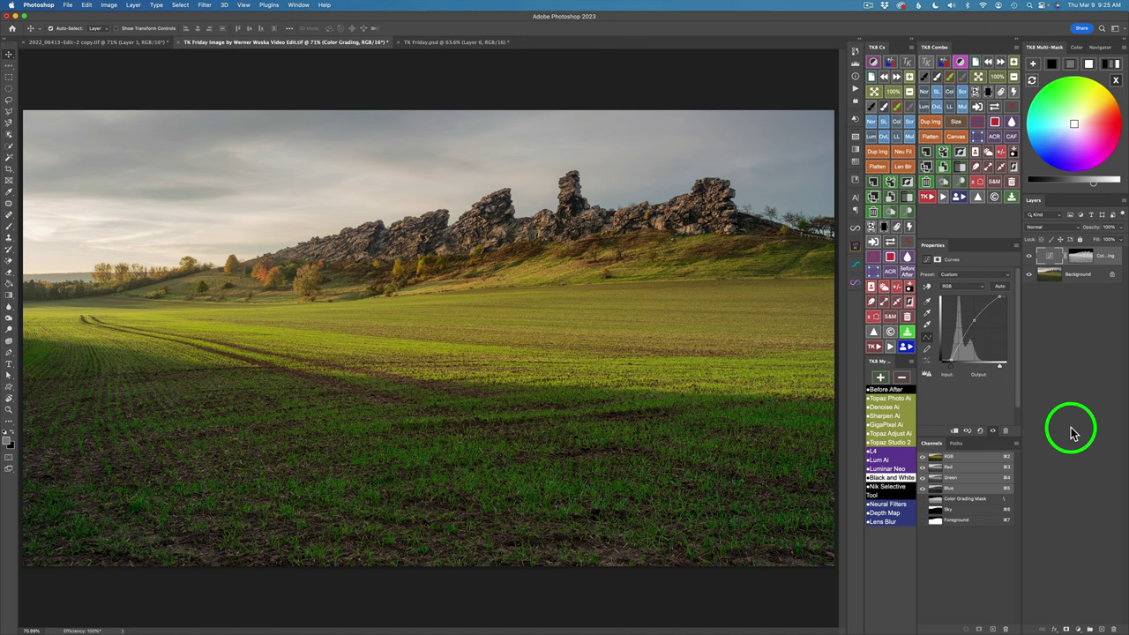
Load the Sky channel as the active mask and start an intersect calculation with it, leaving the mask preview.
click(1116, 84)
drag(1067, 256, 1069, 252)
click(1039, 94)
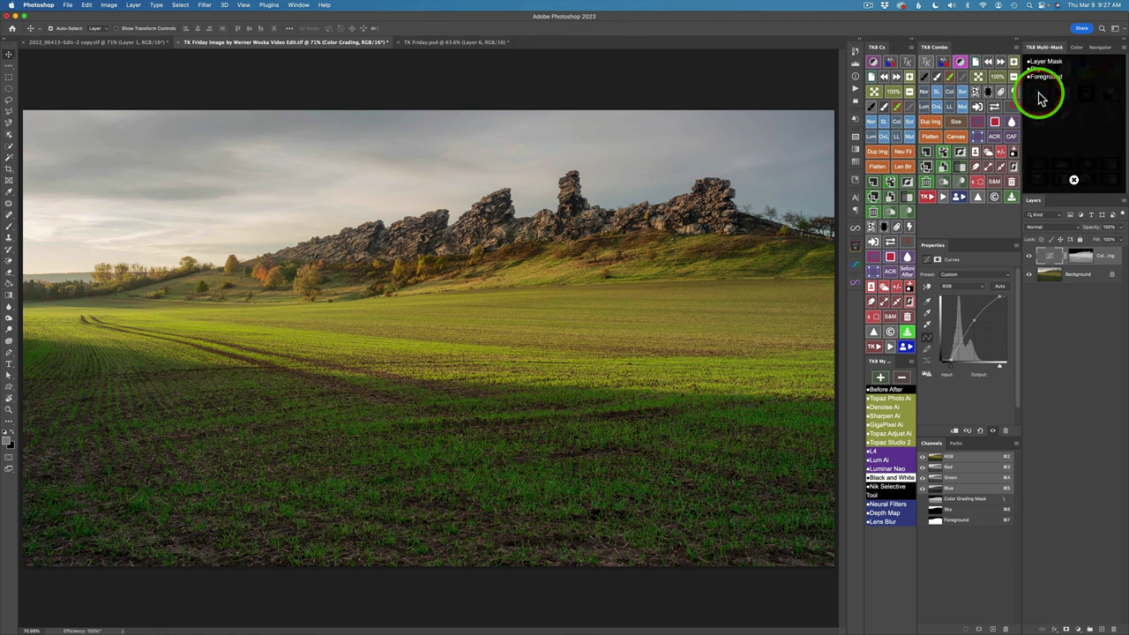
click(1042, 69)
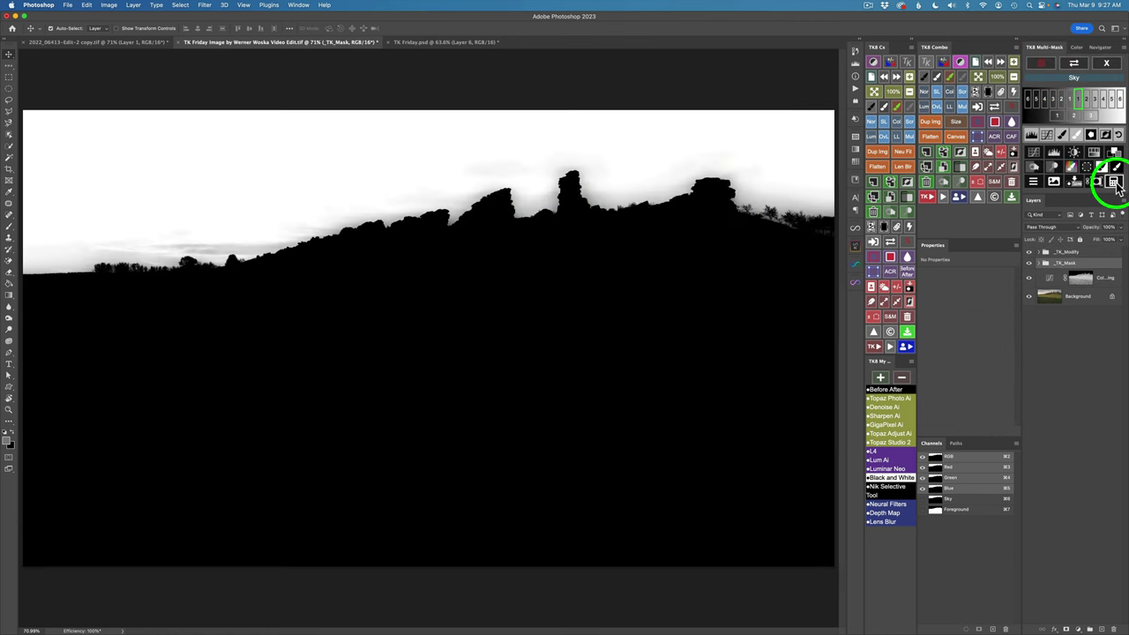
click(1114, 181)
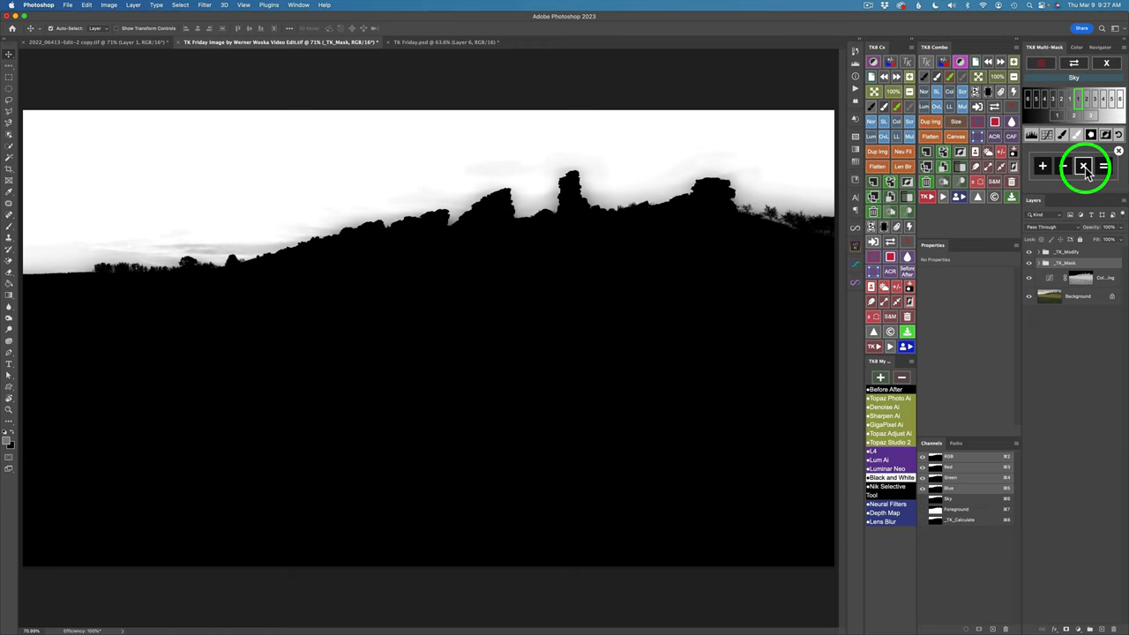
click(1085, 167)
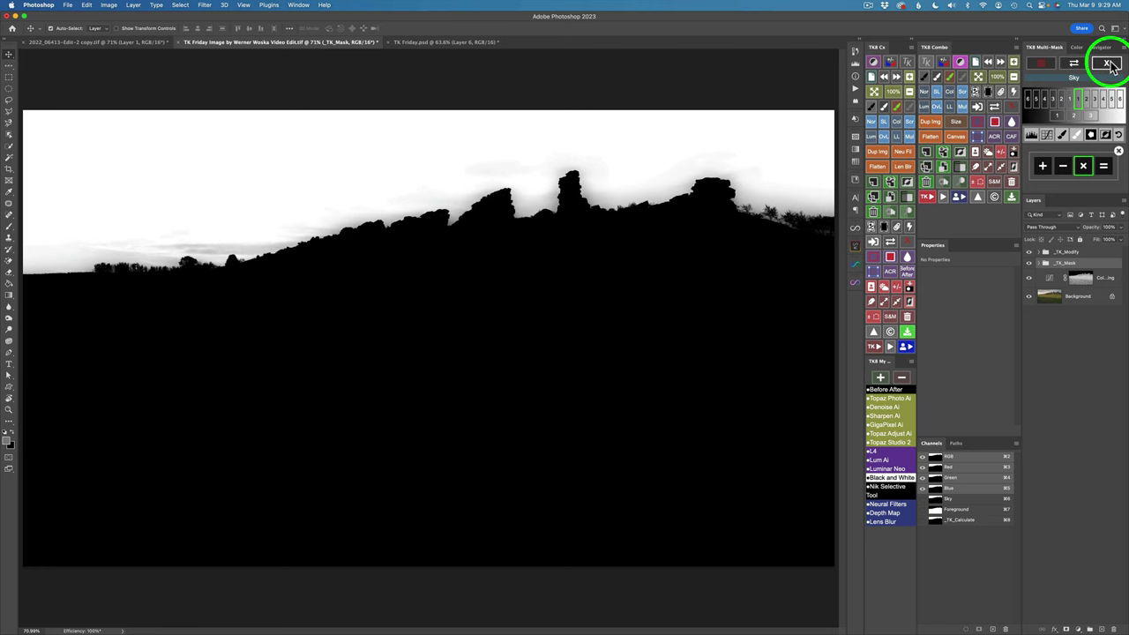
click(1108, 65)
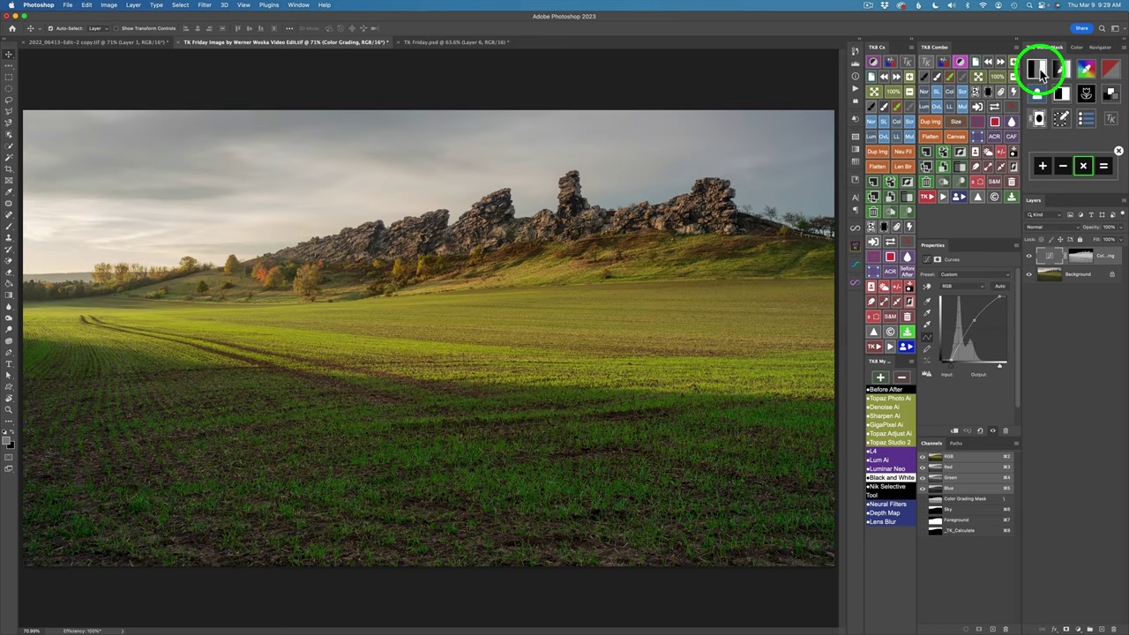
Intersect the sky mask with a Midtones 3 luminosity mask and apply the result to a new Color Grading layer.
click(1040, 70)
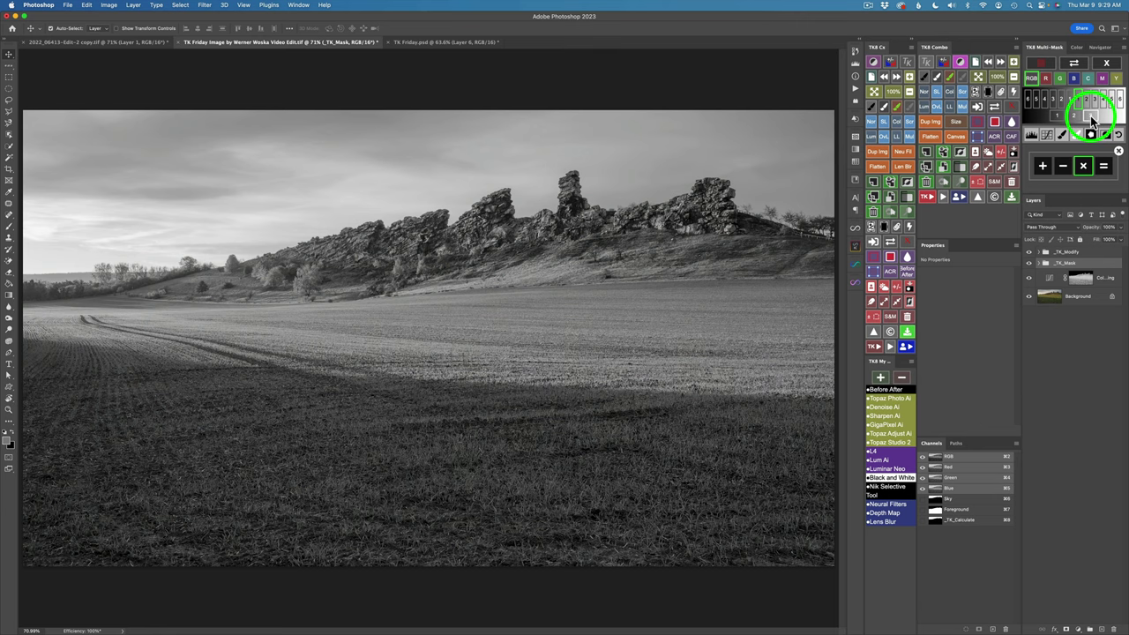
click(1092, 120)
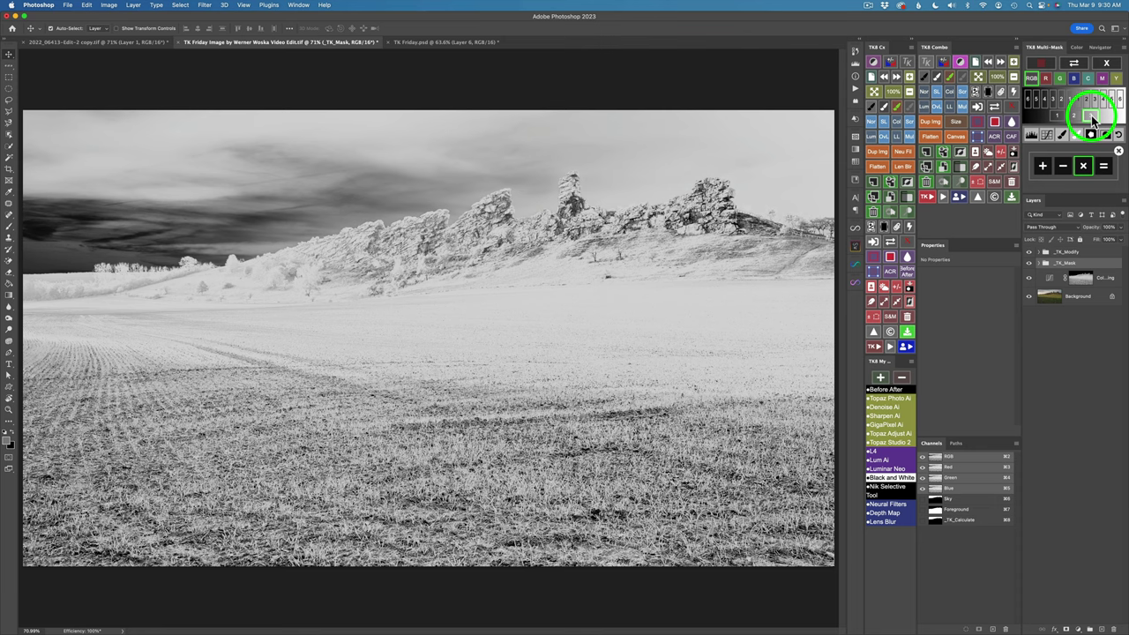
click(1103, 166)
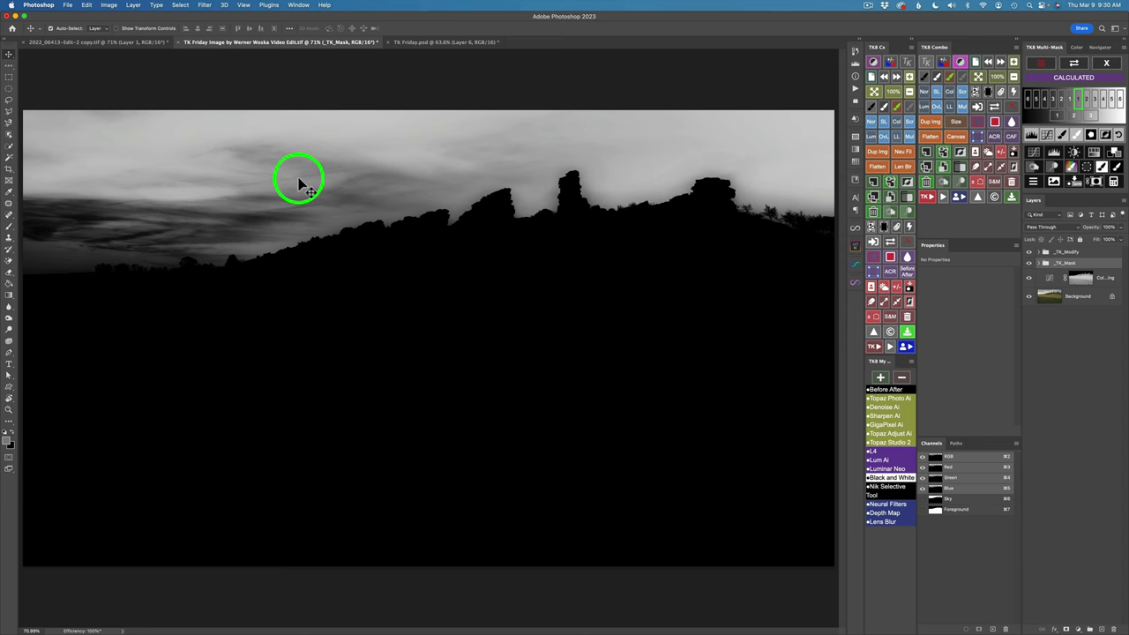
click(1113, 152)
click(1088, 72)
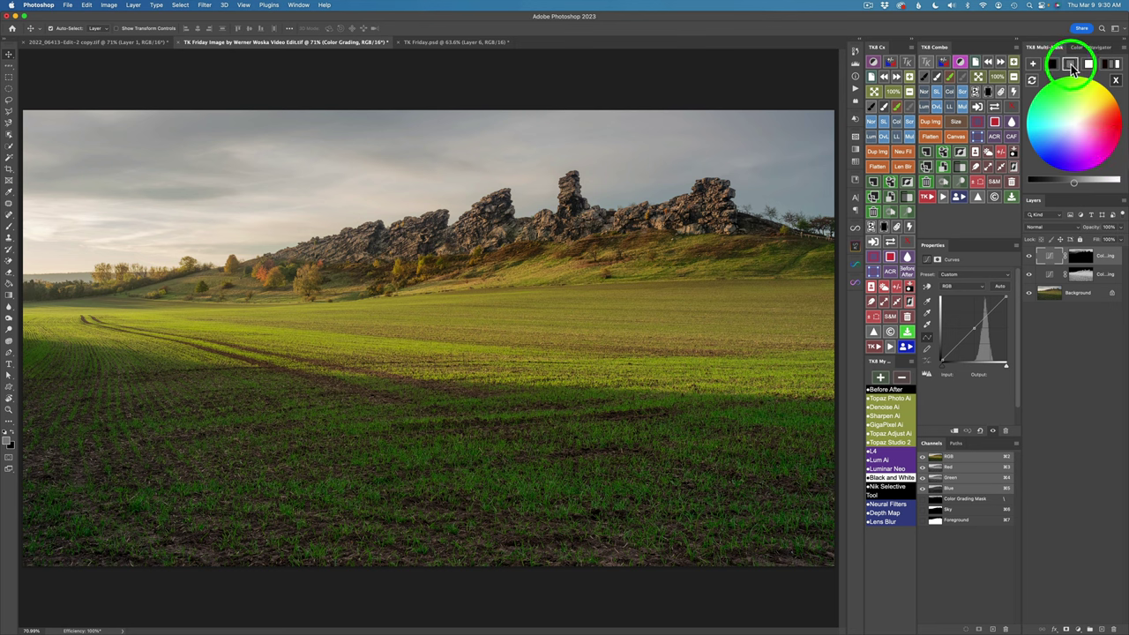
Darken the sky's midtones on the new Color Grading layer and shift their color toward blue.
click(1071, 65)
drag(1094, 182, 1045, 183)
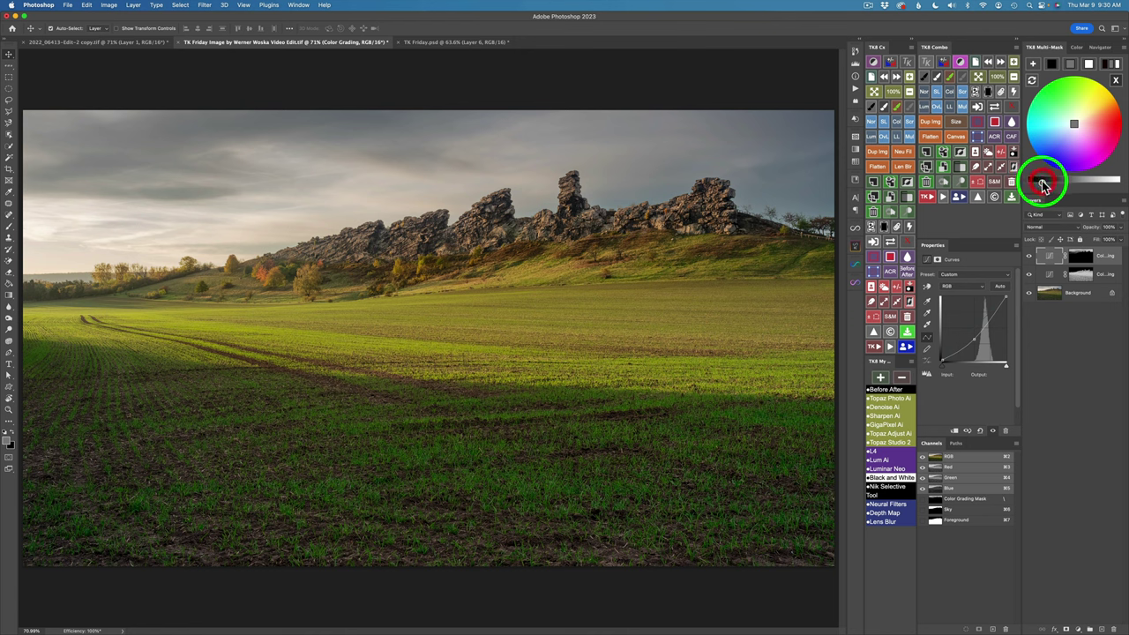
click(1073, 125)
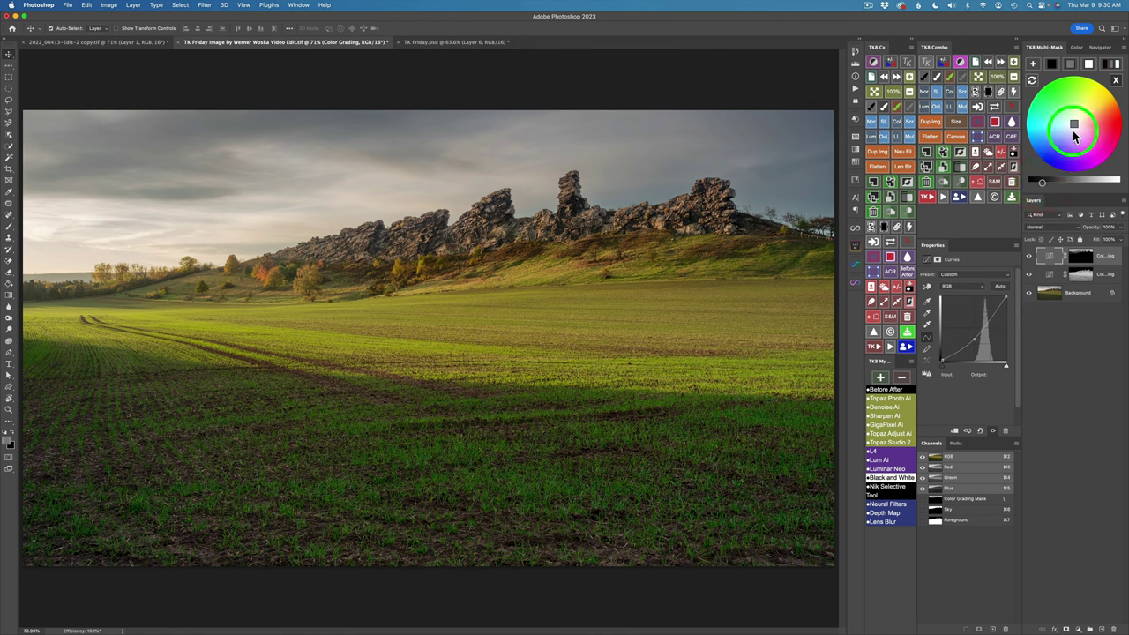
drag(1074, 125, 1061, 133)
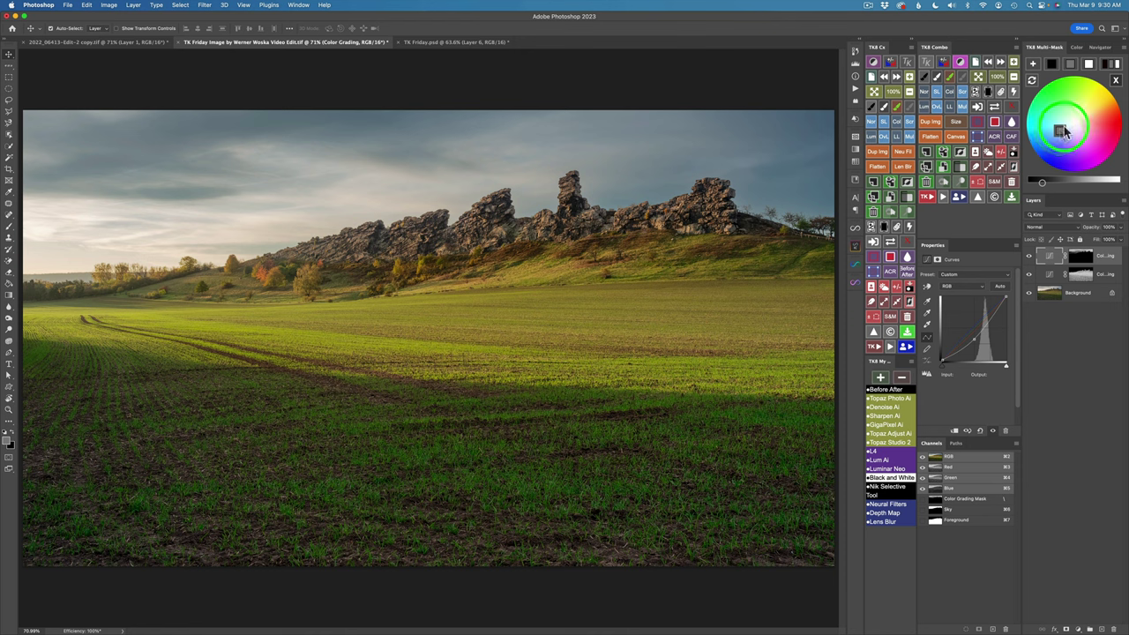
Brighten the sky's highlights slightly and compare the image with the sky layer, and with both grading layers, hidden and shown.
click(1090, 65)
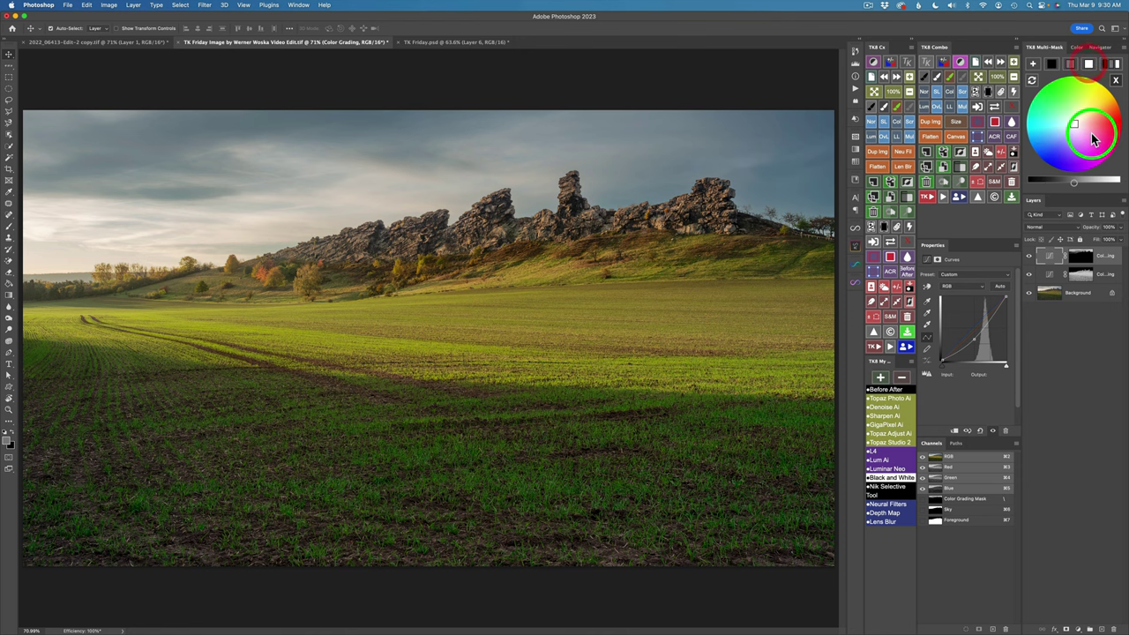
click(1078, 181)
drag(1078, 182, 1083, 183)
click(1030, 257)
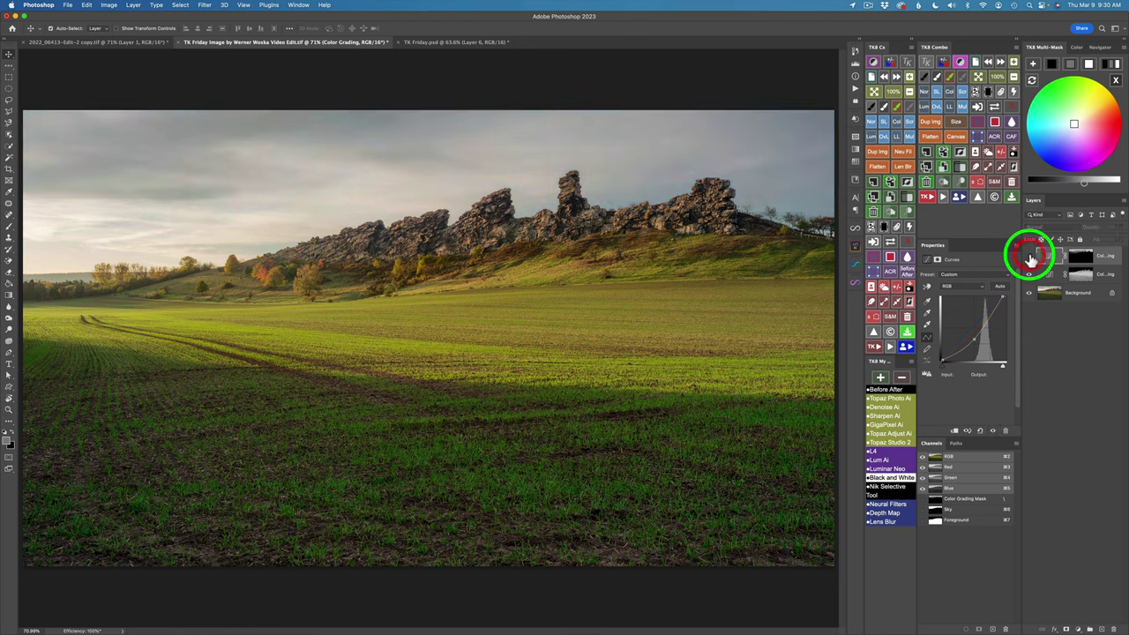
click(1030, 257)
click(1045, 380)
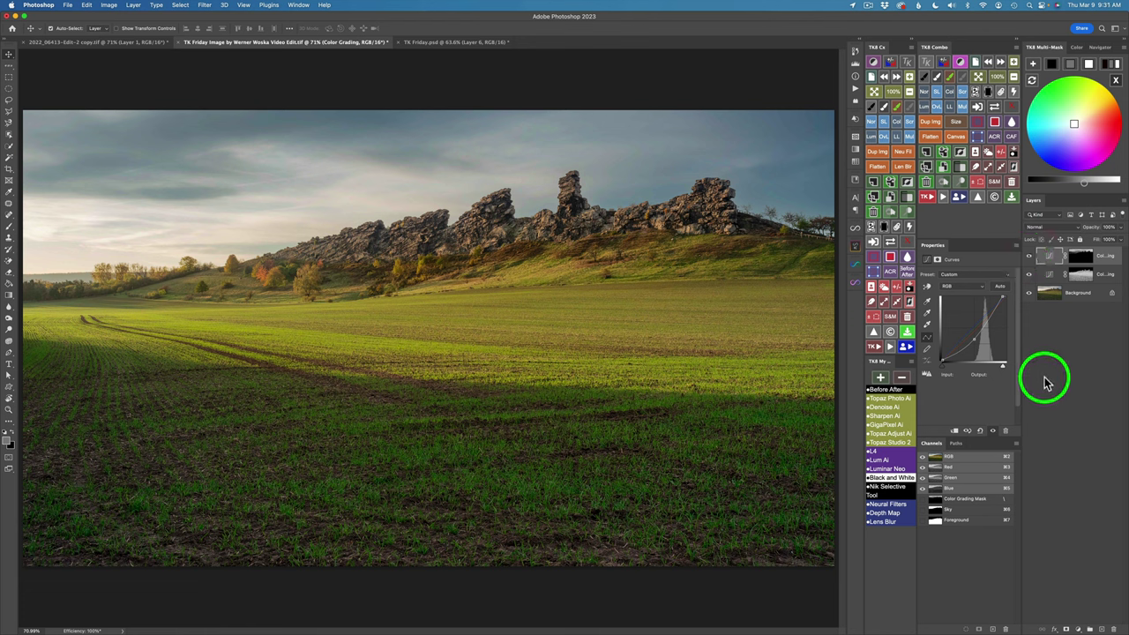
click(1029, 294)
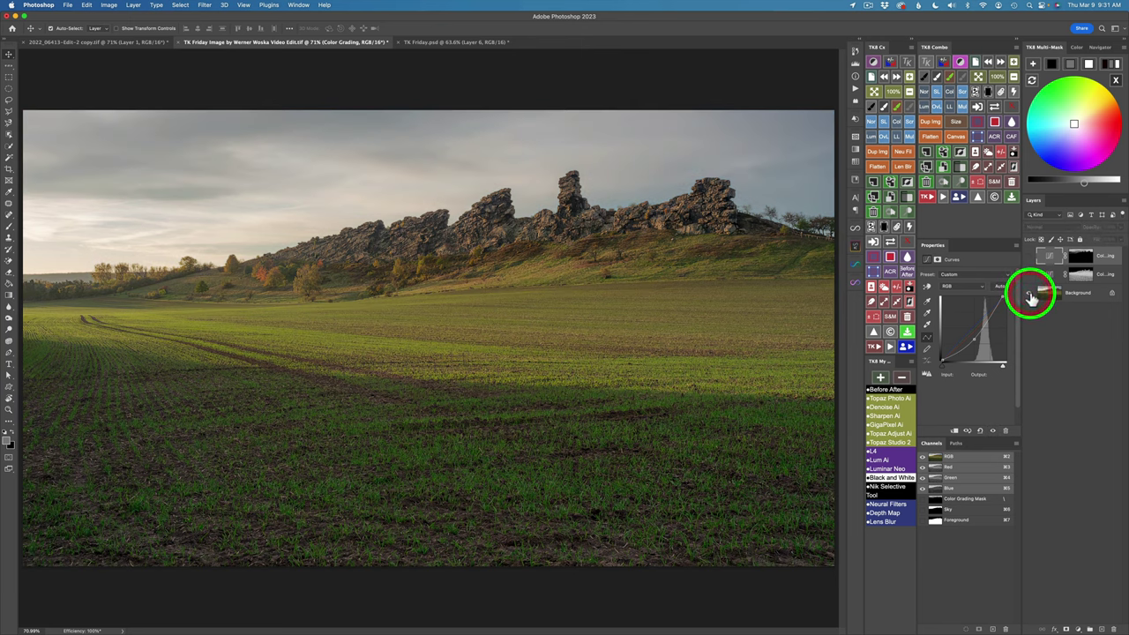
click(1031, 296)
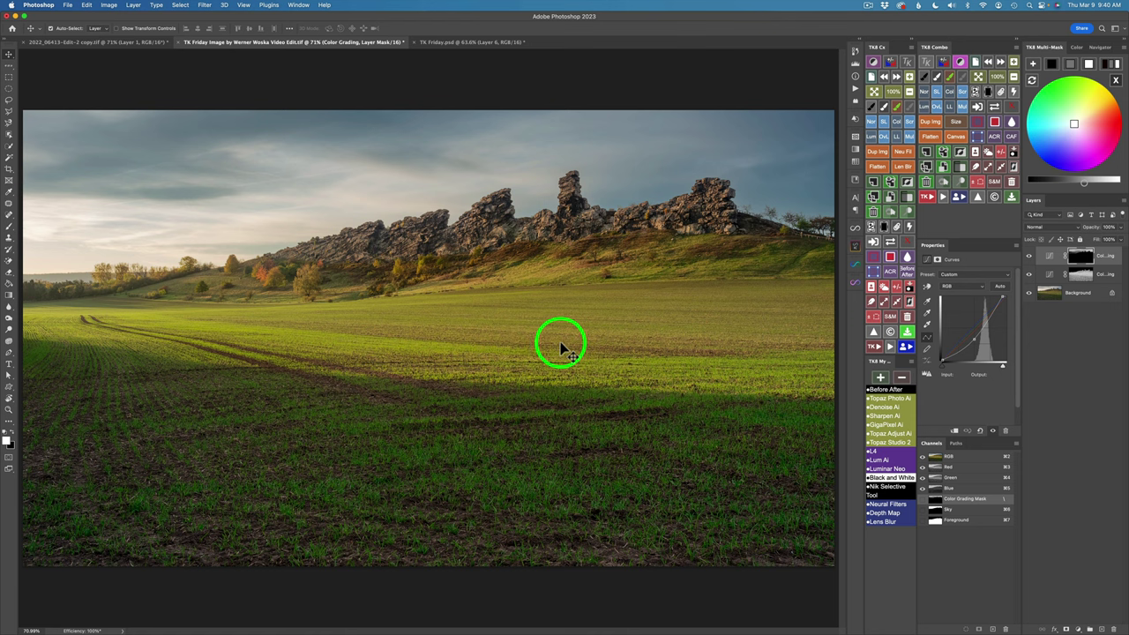
Leave color grading and add a Curves adjustment layer with a black mask and the Multiply blend mode.
click(1115, 81)
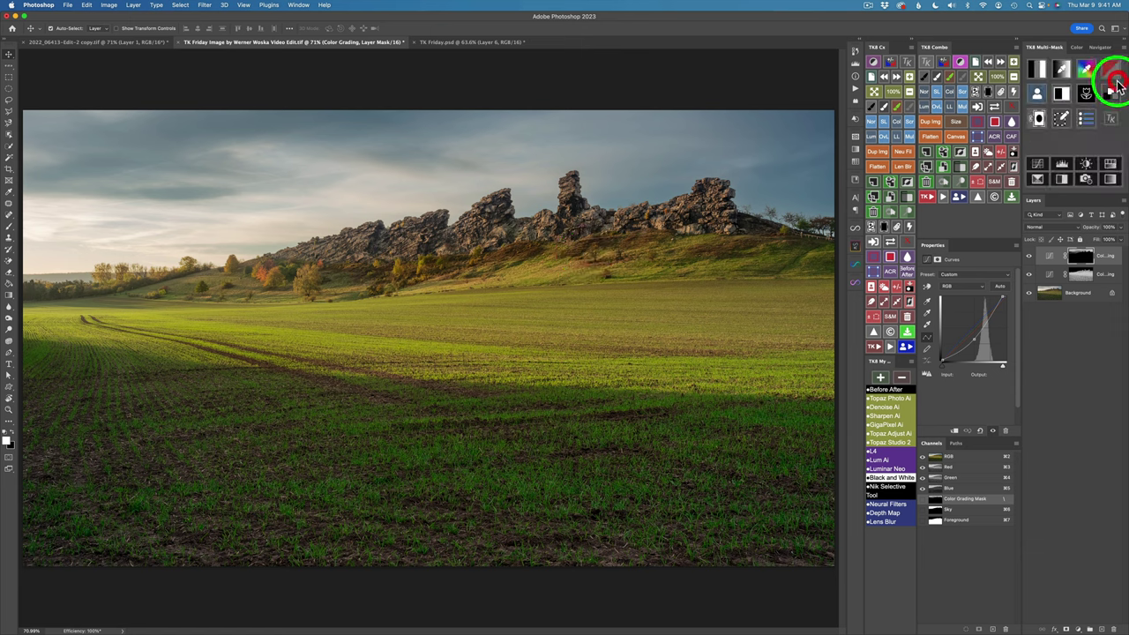
click(1039, 163)
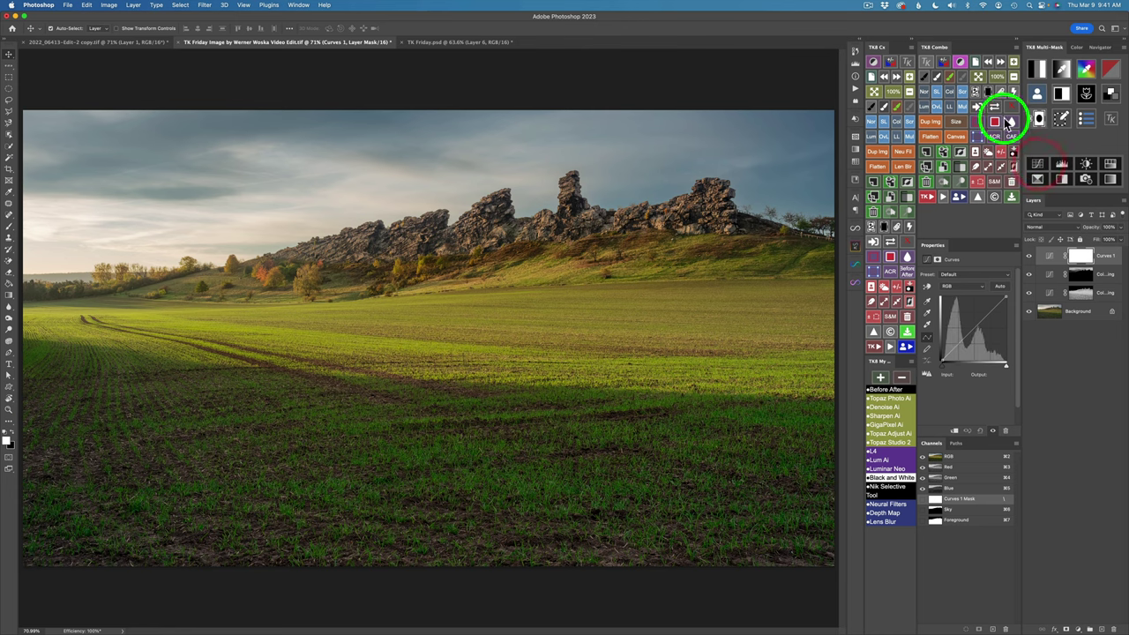
click(990, 93)
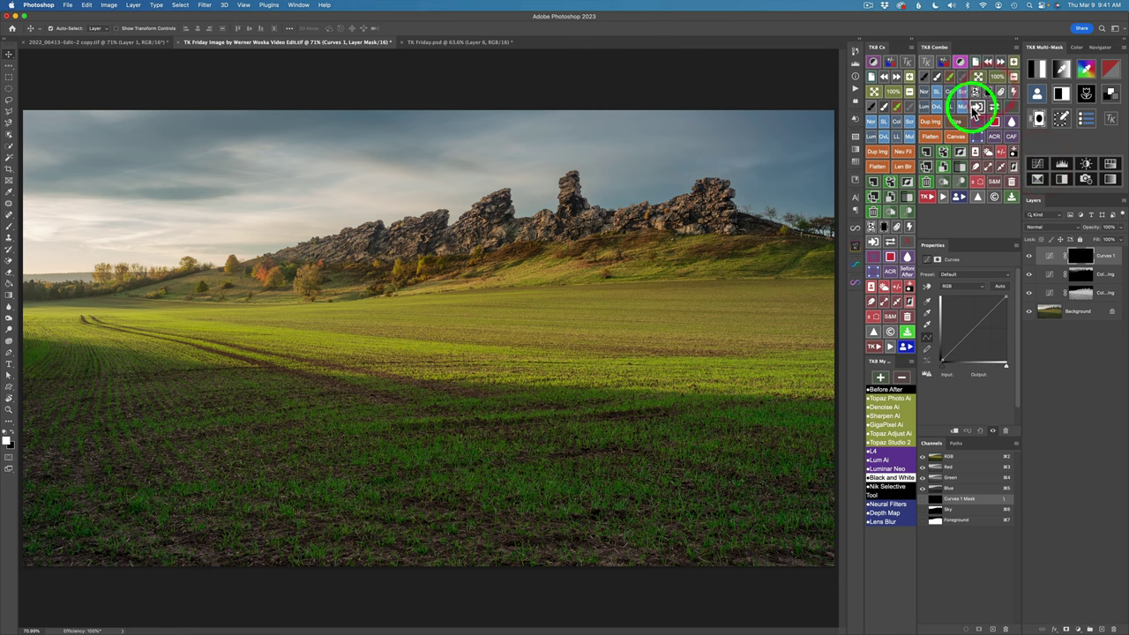
click(966, 107)
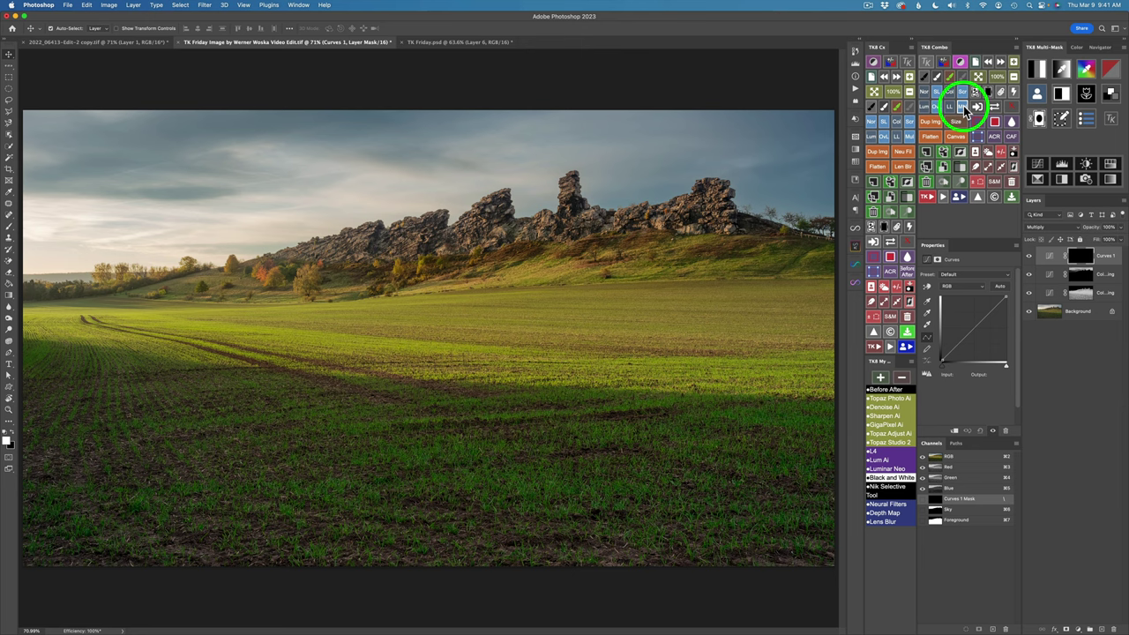
Apply a Darks 4 luminosity mask to the Curves 1 layer and compare the image with that layer hidden and shown.
click(1042, 72)
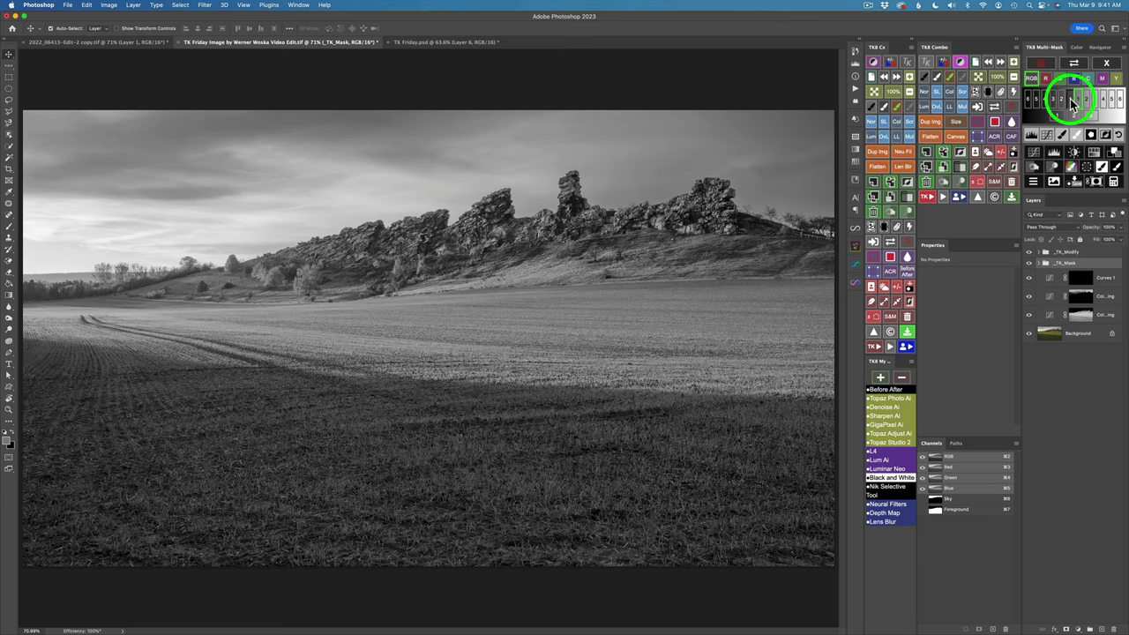
click(1064, 103)
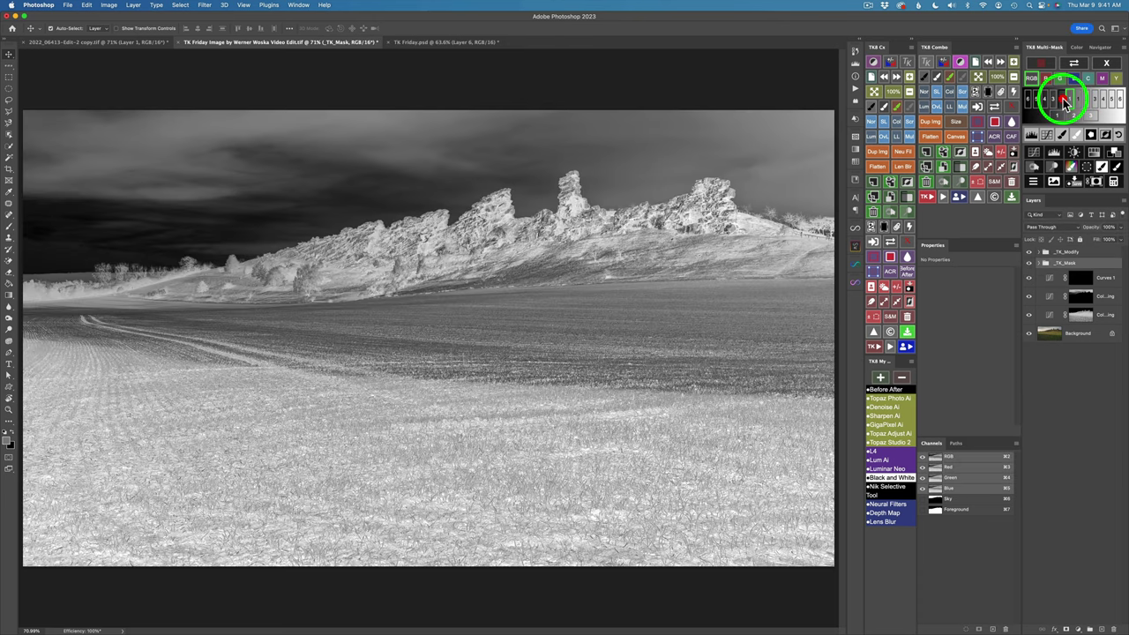
click(1047, 102)
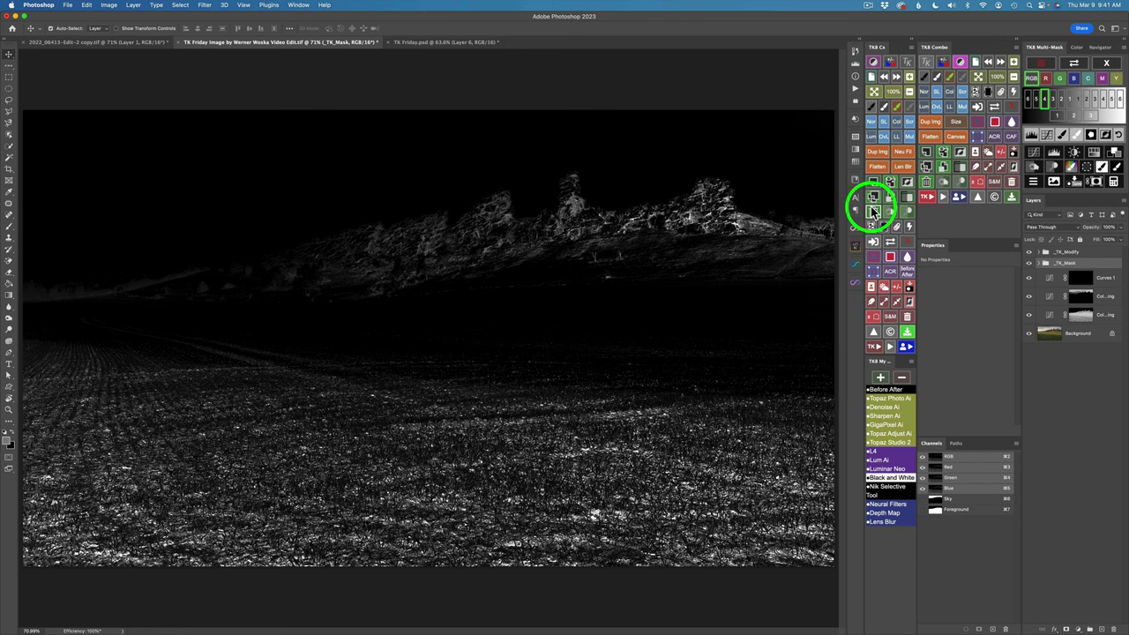
click(1098, 182)
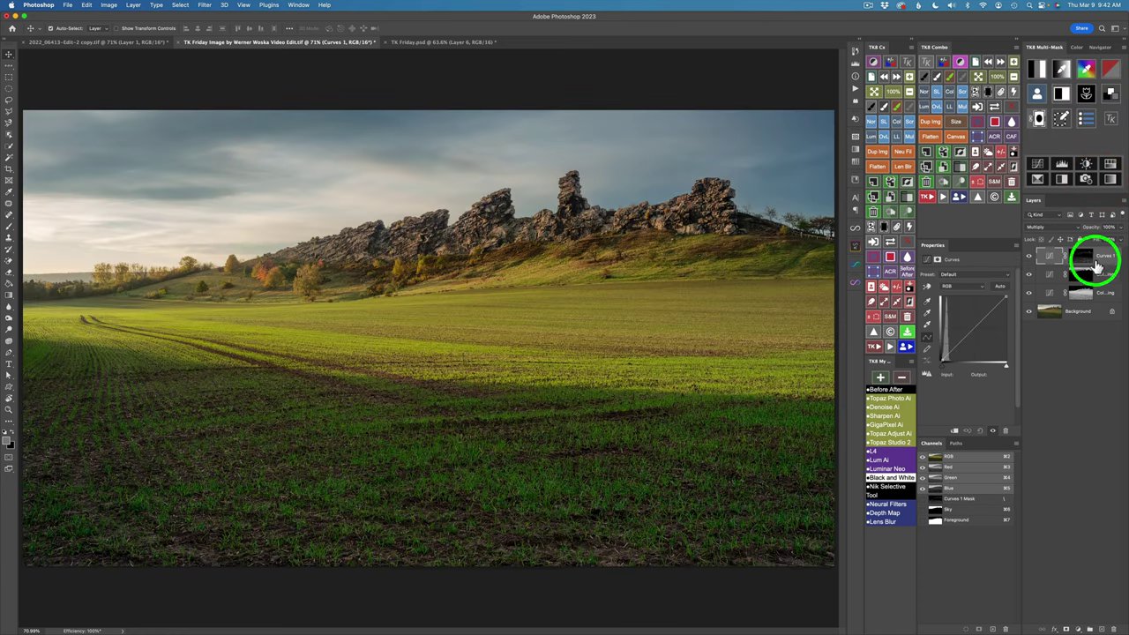
click(1029, 258)
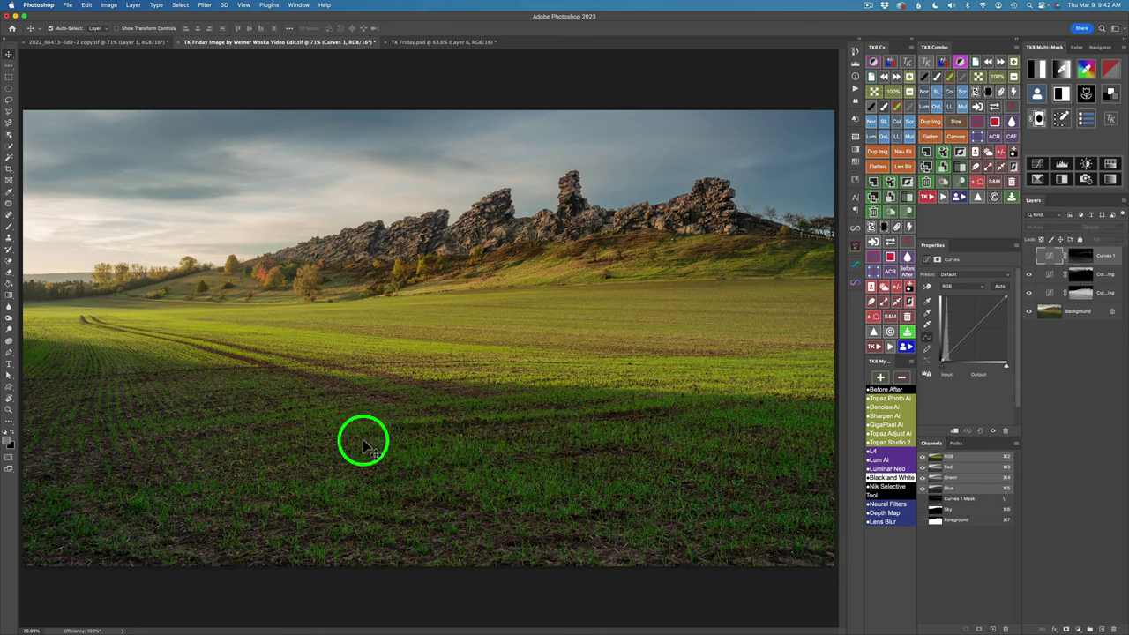
click(1029, 257)
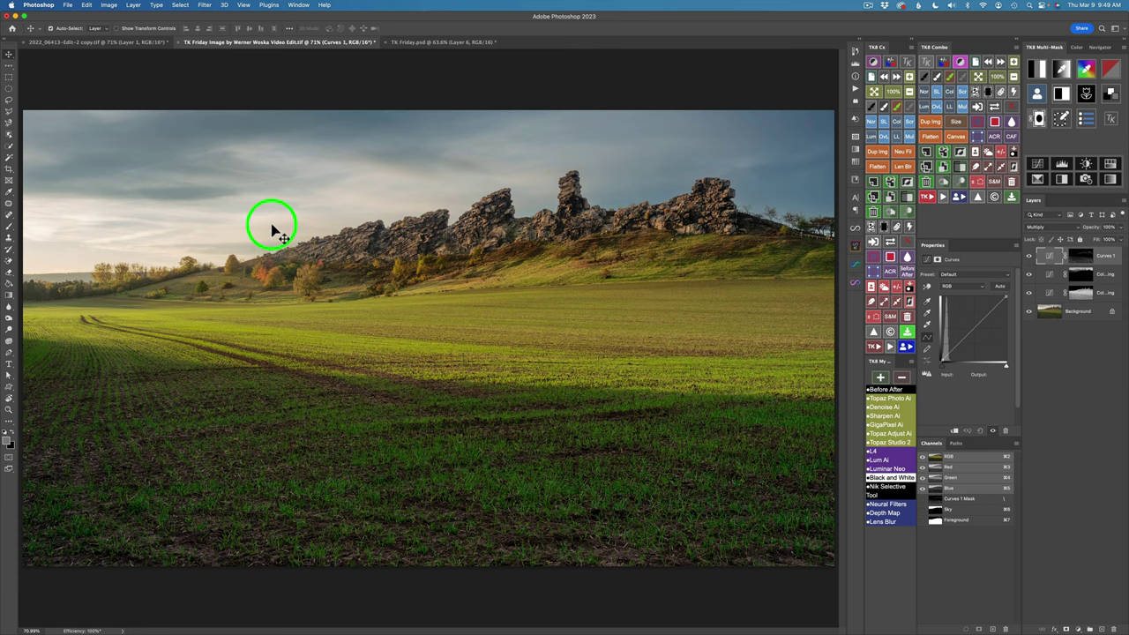
Load the Foreground channel as the active mask and start an intersect calculation with it, leaving the mask preview.
click(1037, 95)
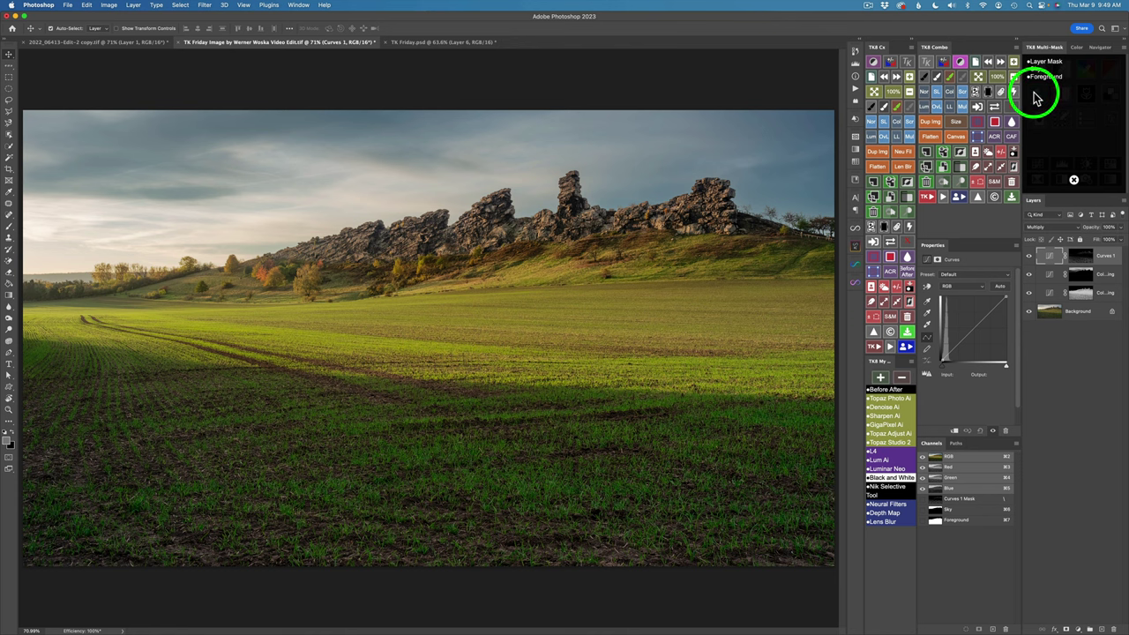
click(1043, 76)
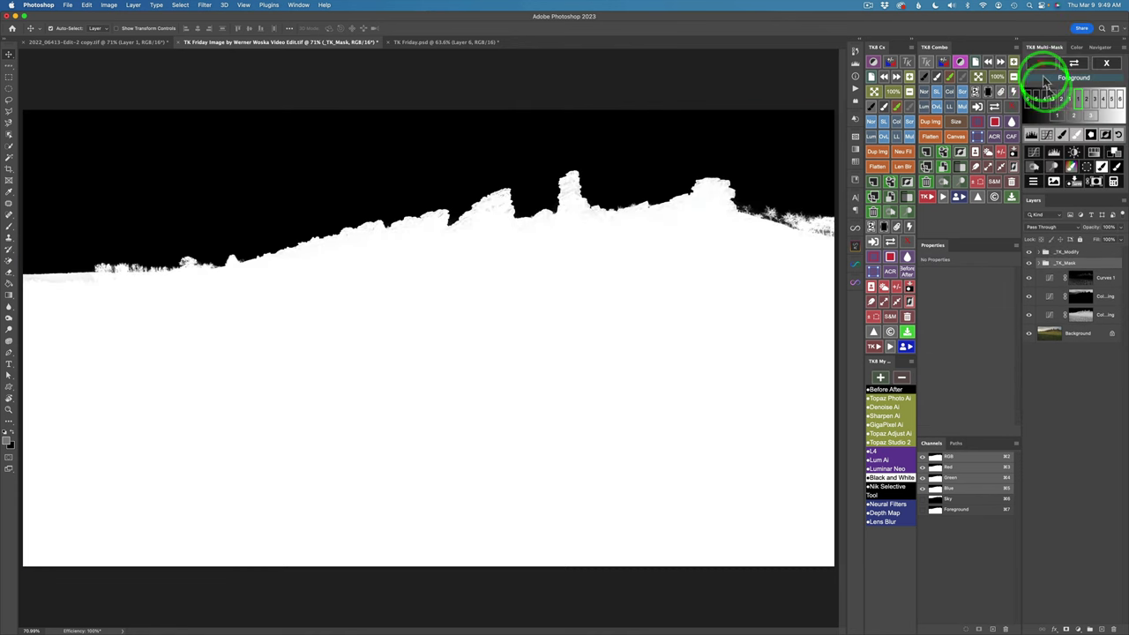
click(1113, 181)
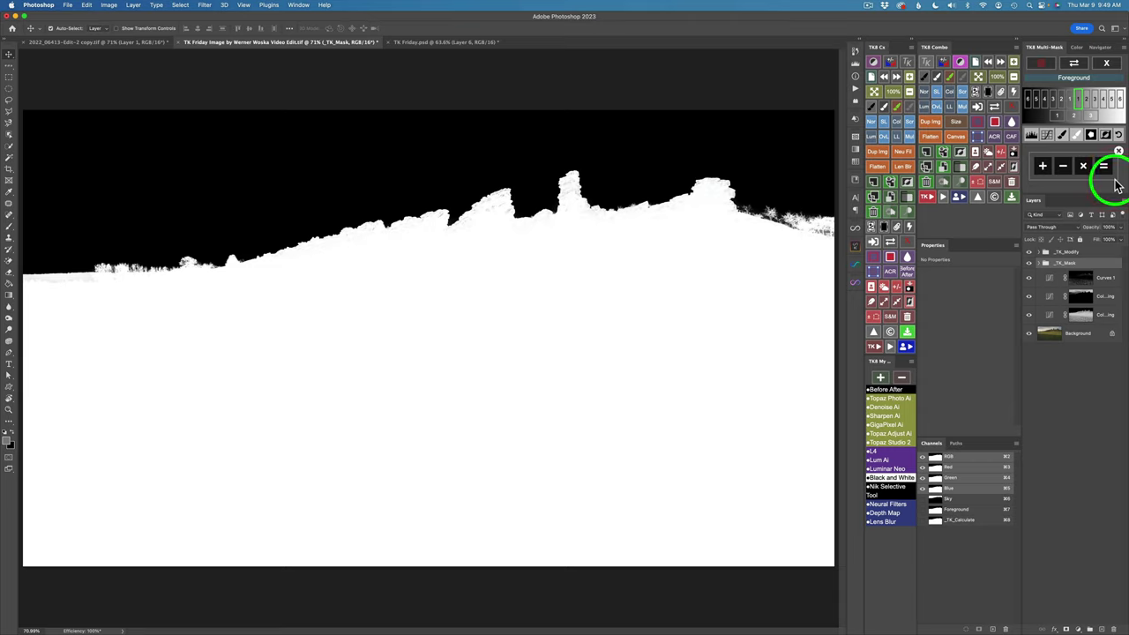
click(1084, 166)
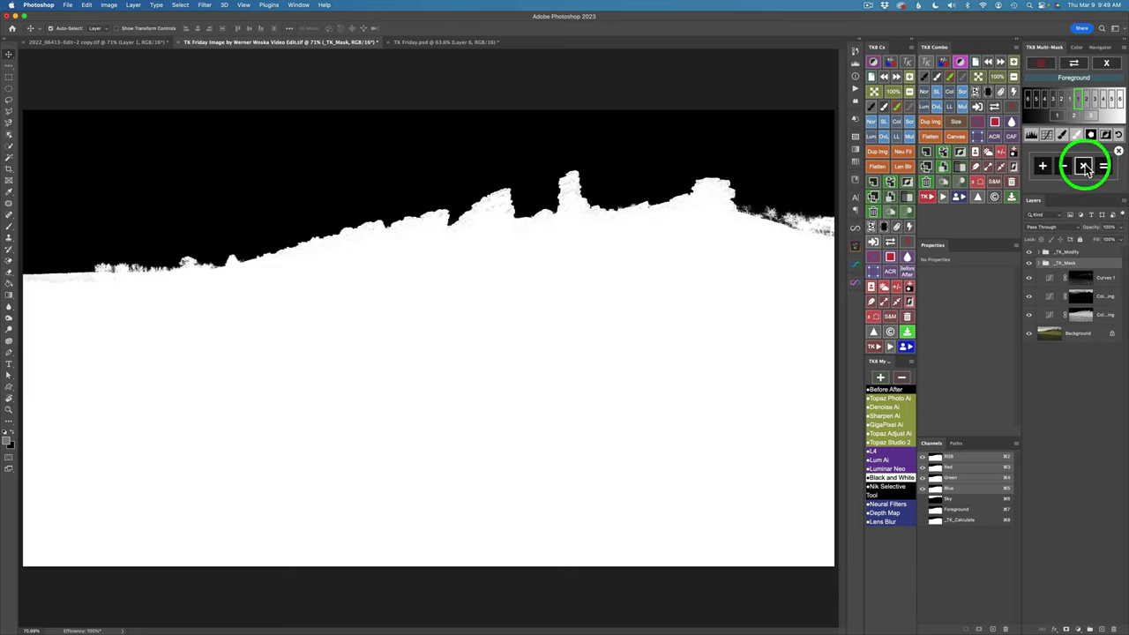
click(1108, 66)
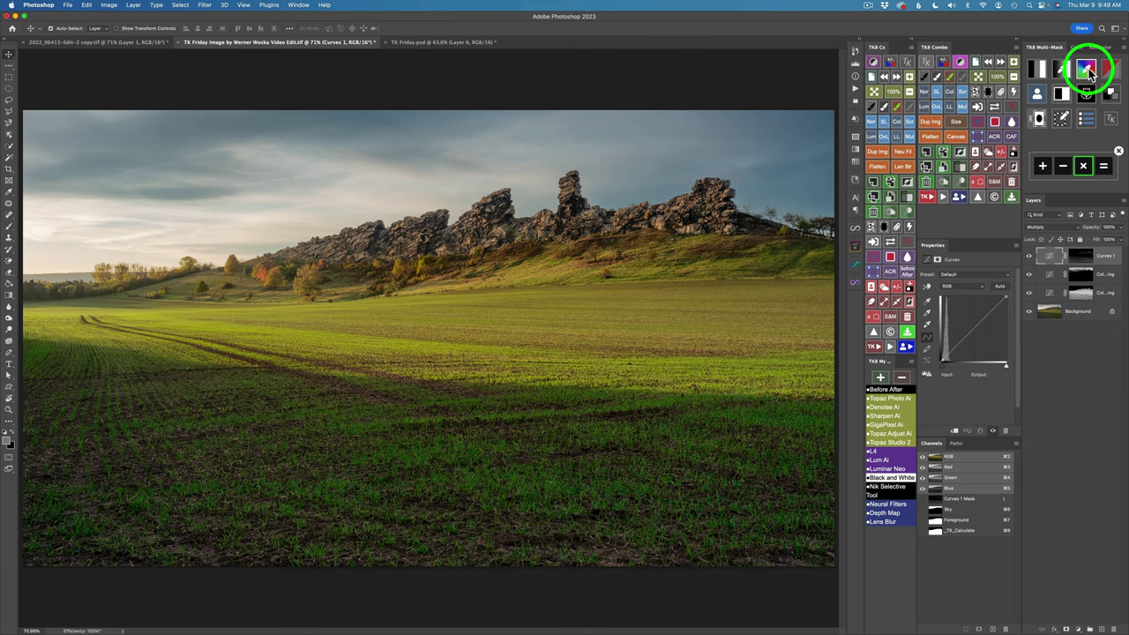
Create a color mask from the yellow-green of the sunlit field, using color a1963c.
click(1088, 68)
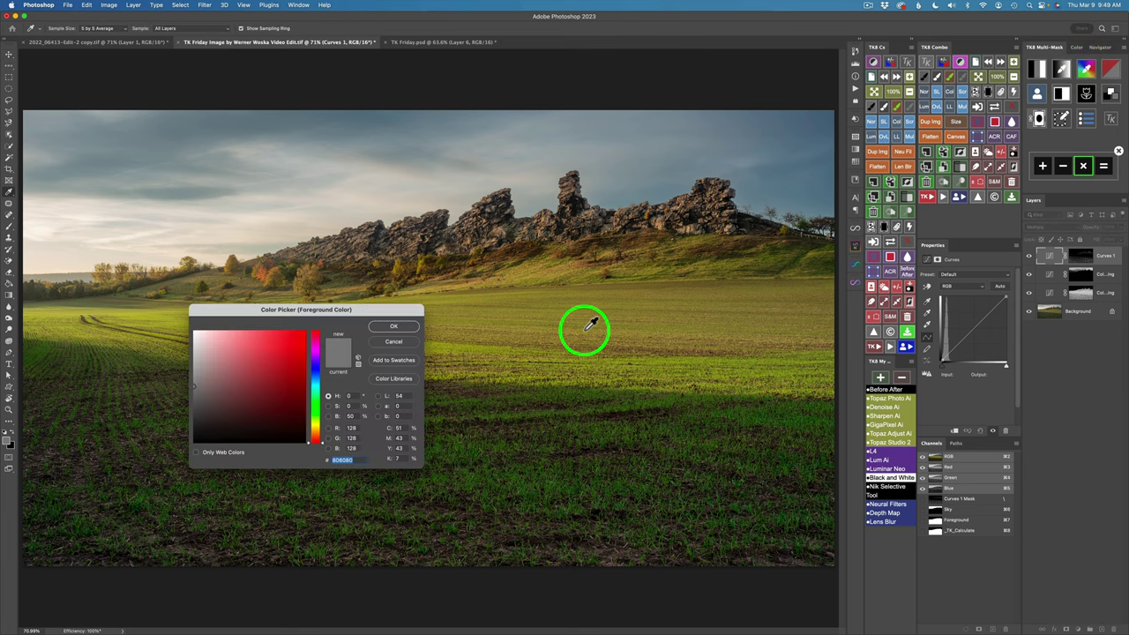
click(453, 300)
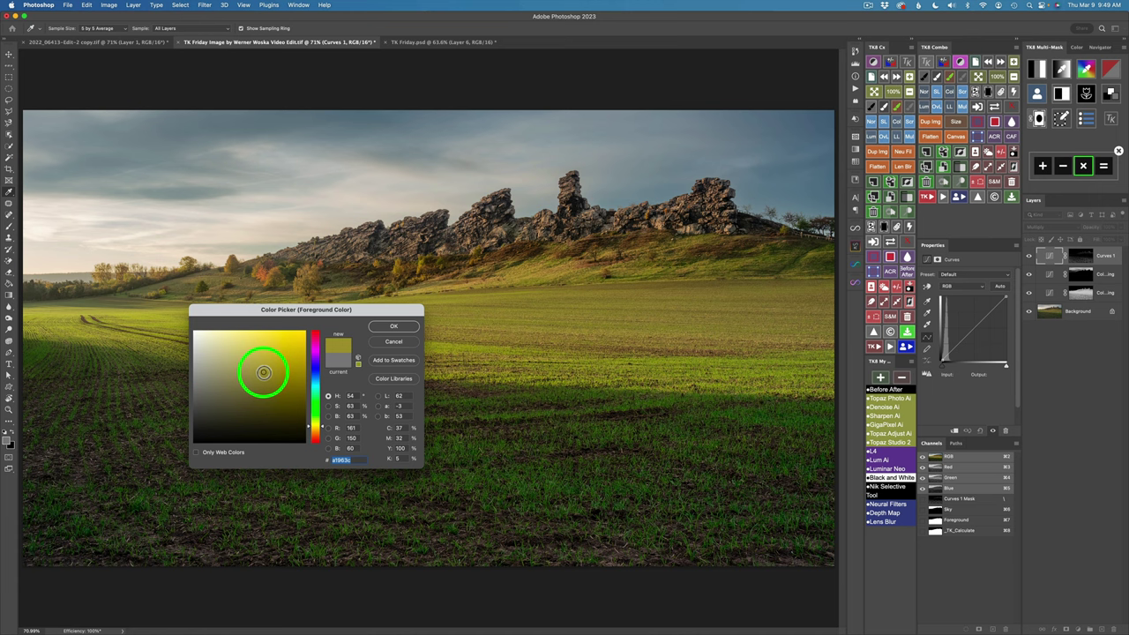
click(393, 328)
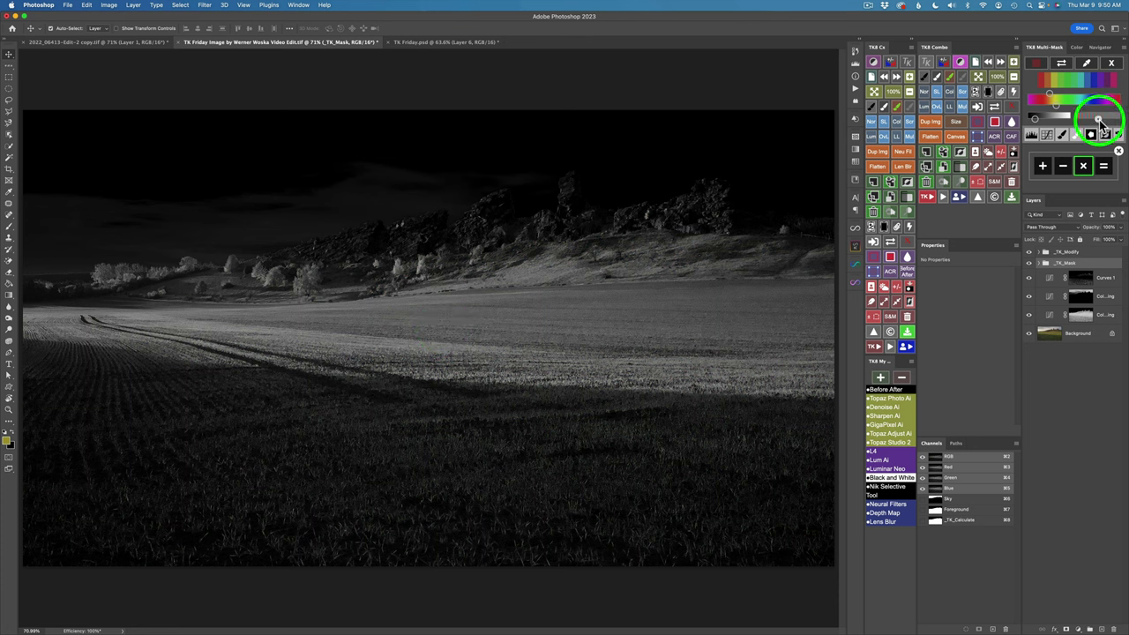
Brighten and boost the contrast of the yellow-green color mask, and complete its intersection with the Foreground channel.
drag(1101, 123, 1063, 124)
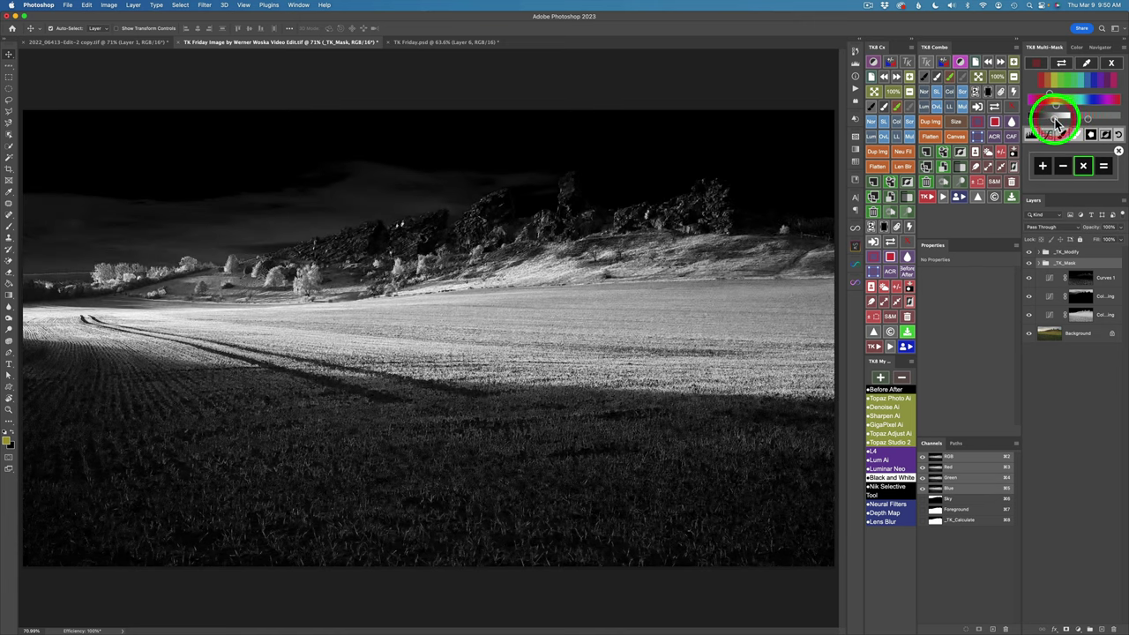
drag(1062, 119, 1058, 122)
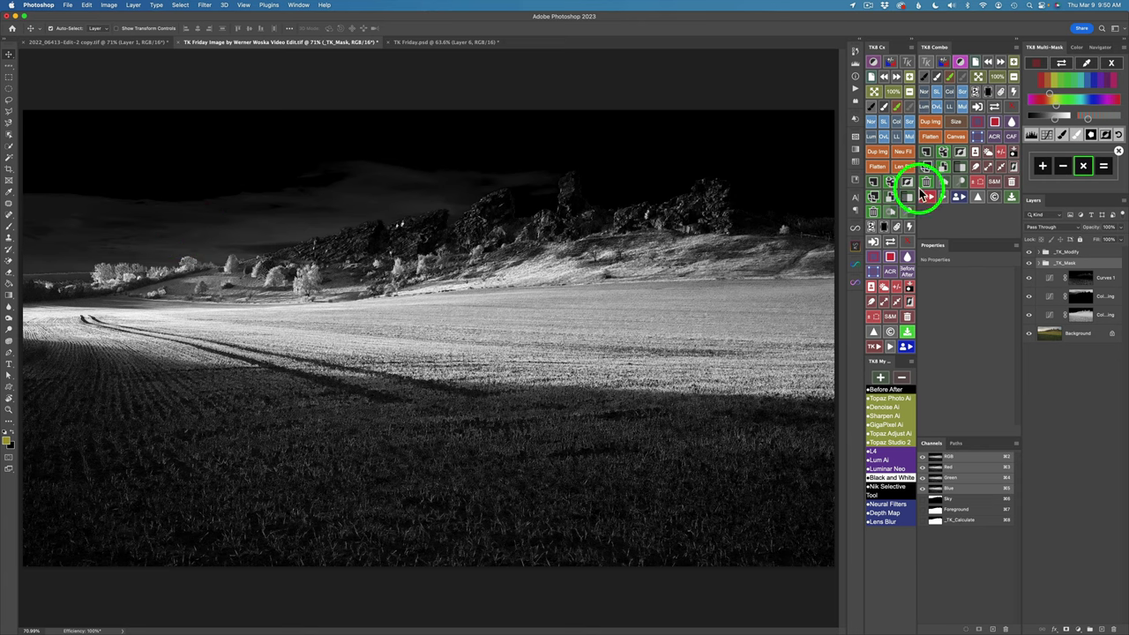
click(1105, 168)
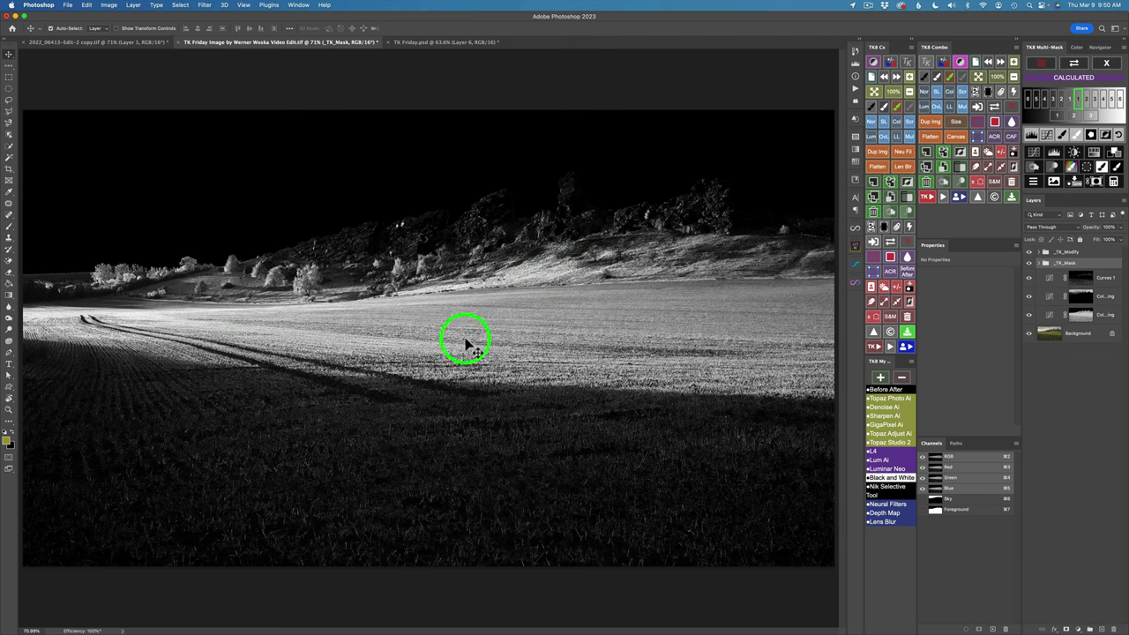
Add a Hue/Saturation layer through the calculated mask, raise the Yellows saturation to +41 by sampling the sunlit field, and compare the image without it.
click(1094, 152)
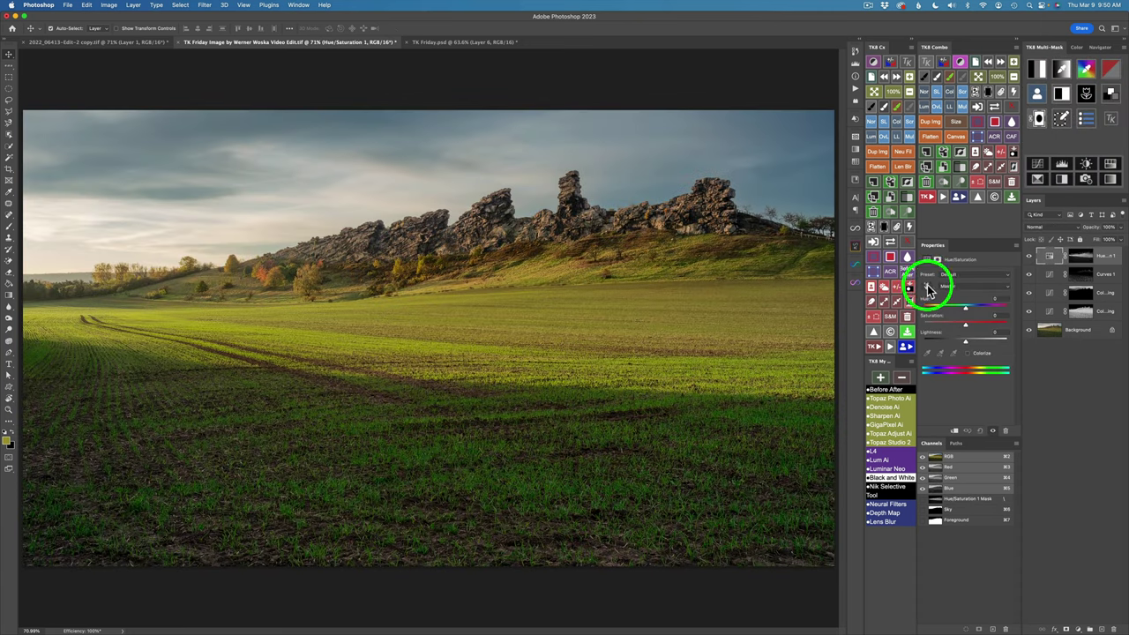
click(927, 288)
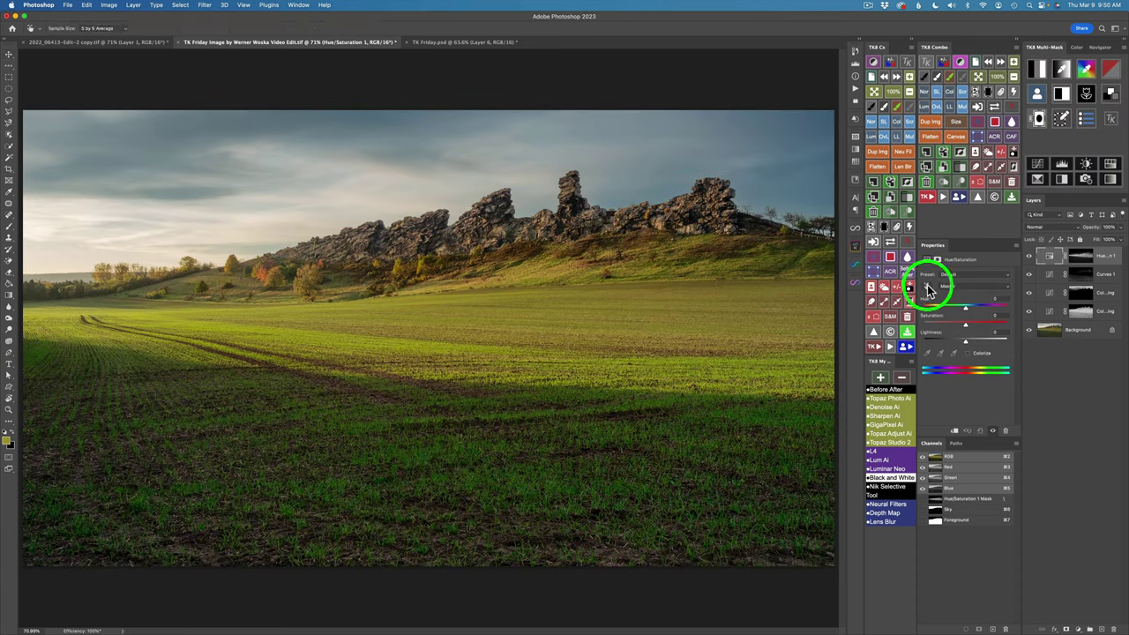
click(440, 306)
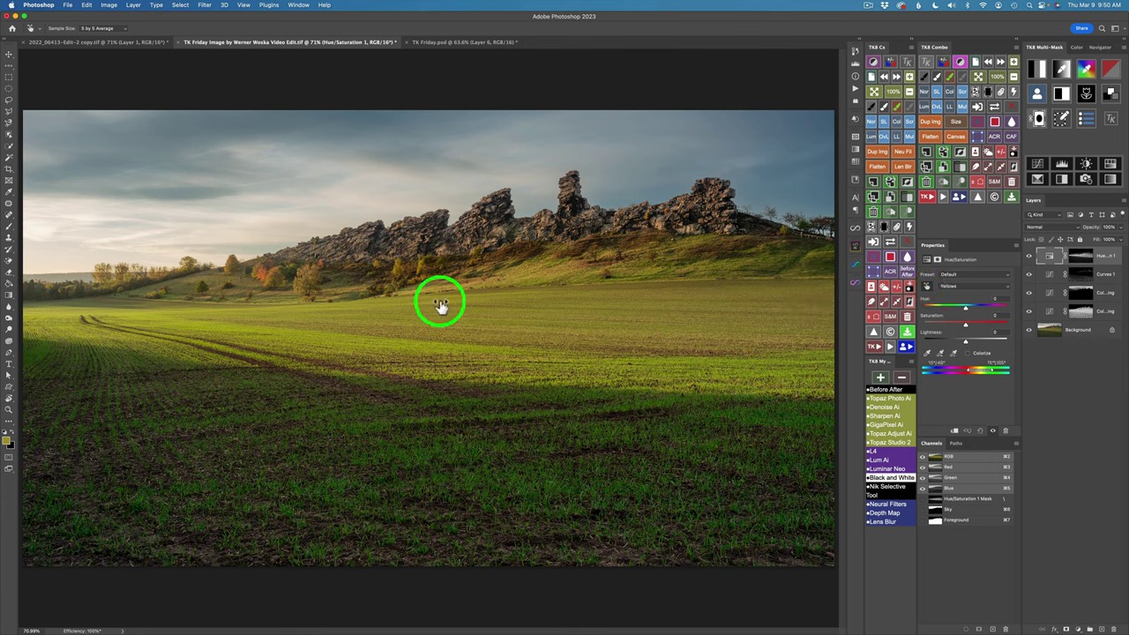
mouse_move(440, 305)
mouse_down()
mouse_move(461, 306)
mouse_move(439, 301)
mouse_up()
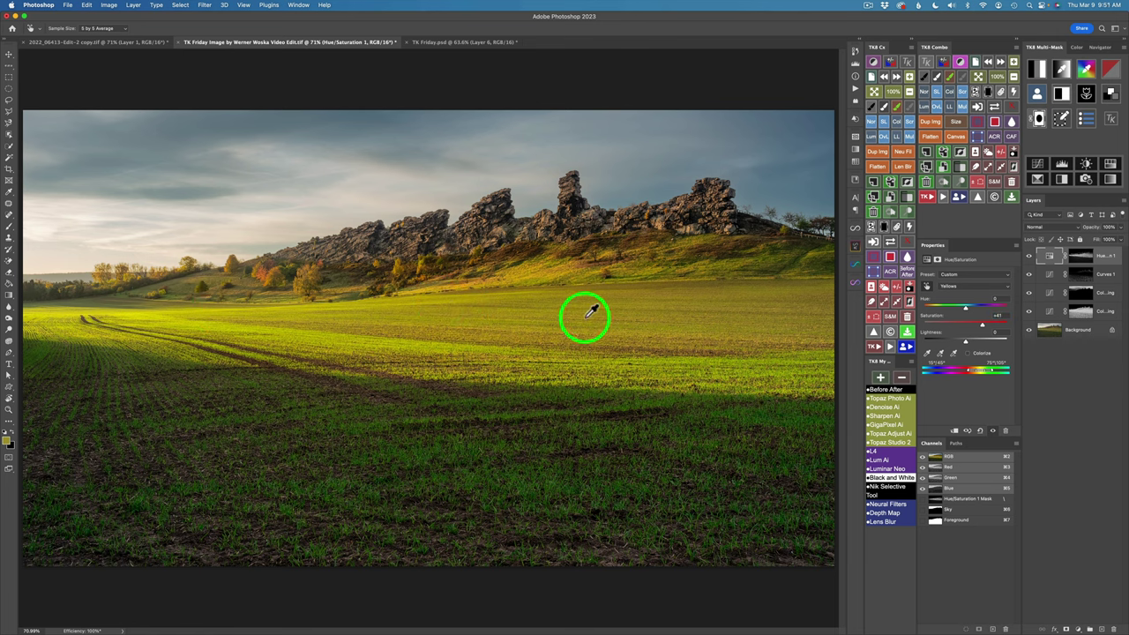
drag(583, 317, 582, 317)
click(1030, 256)
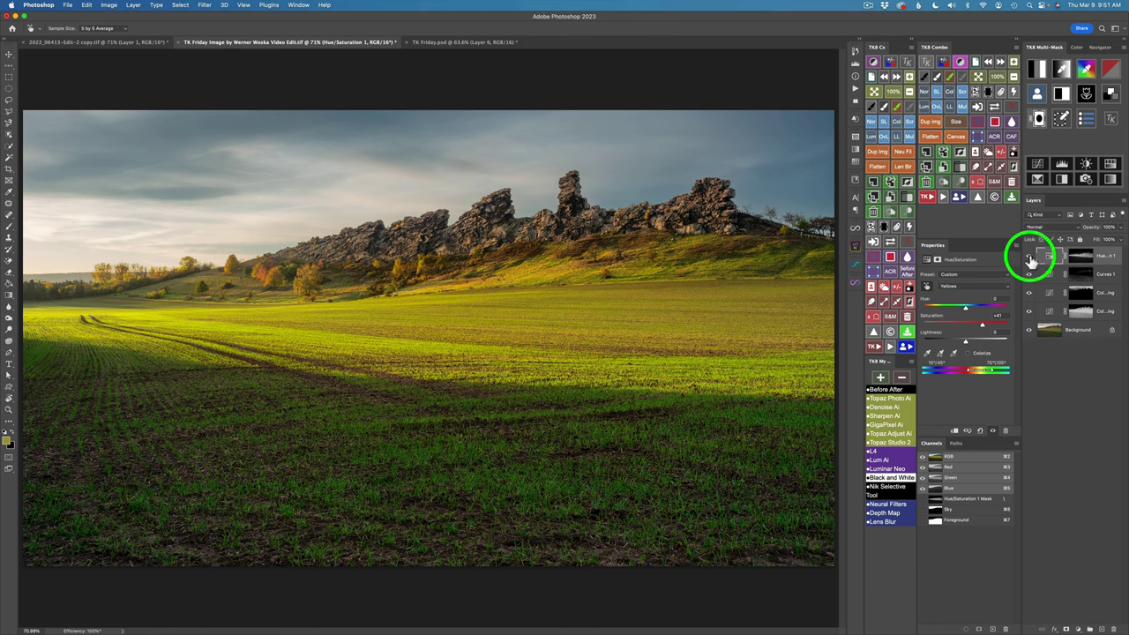
click(1030, 256)
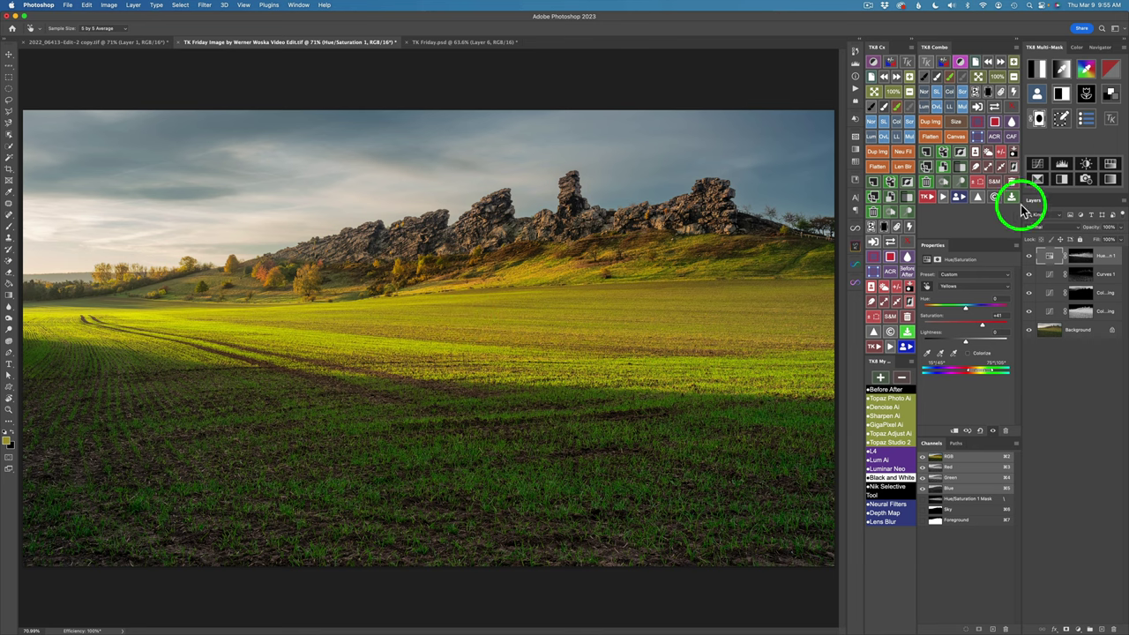
Try the Color and Luminosity blend modes on the Hue/Saturation layer and return it to Normal.
click(950, 92)
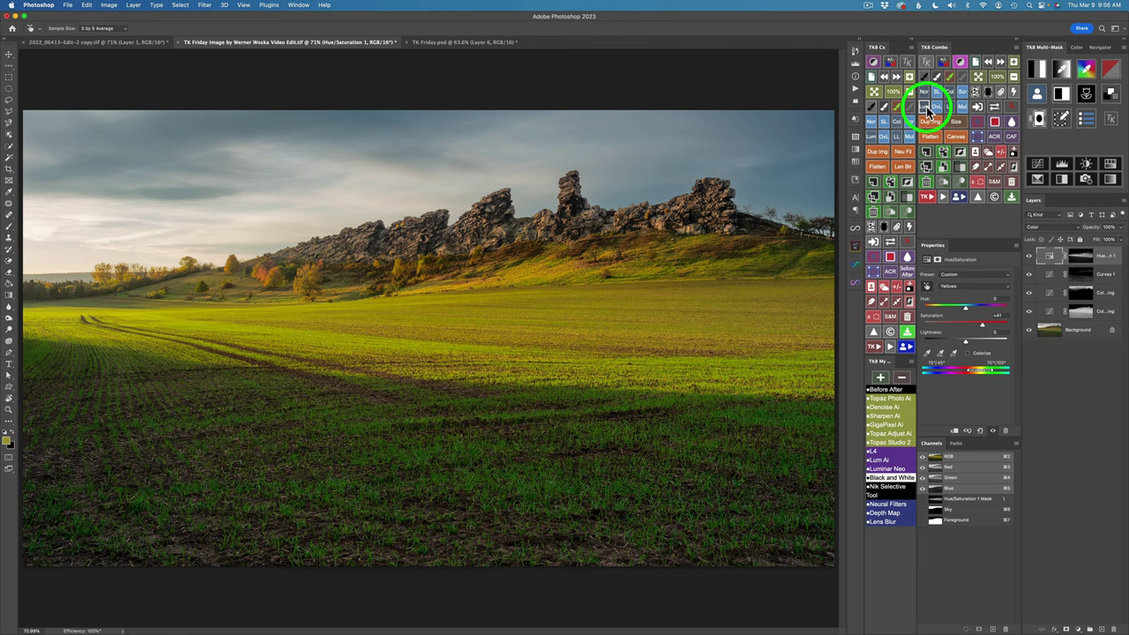
click(928, 107)
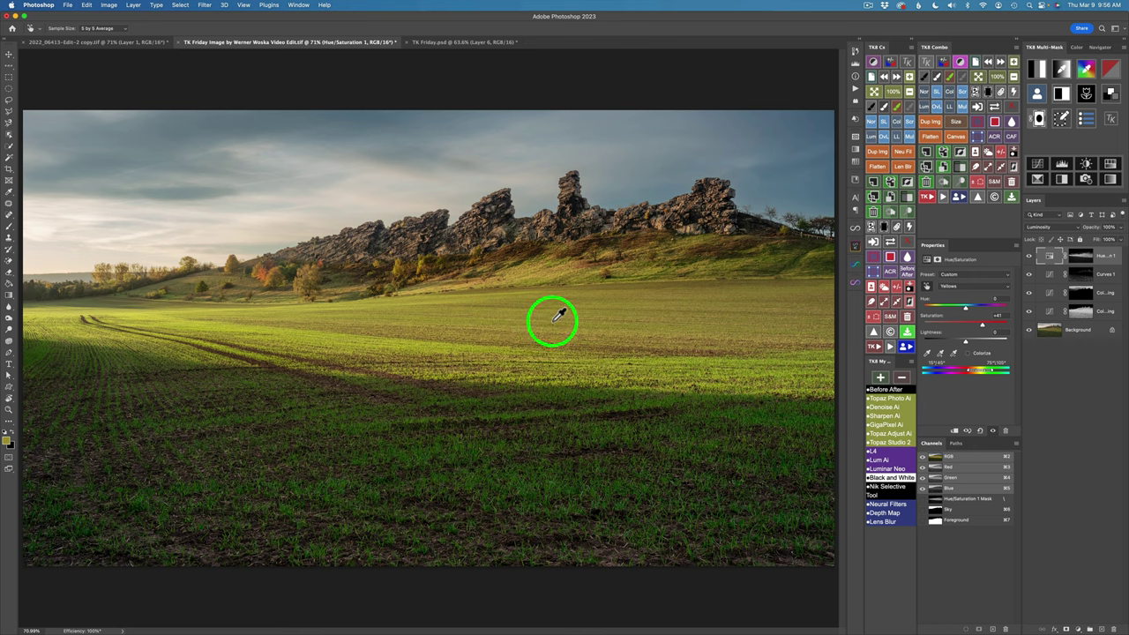
click(926, 90)
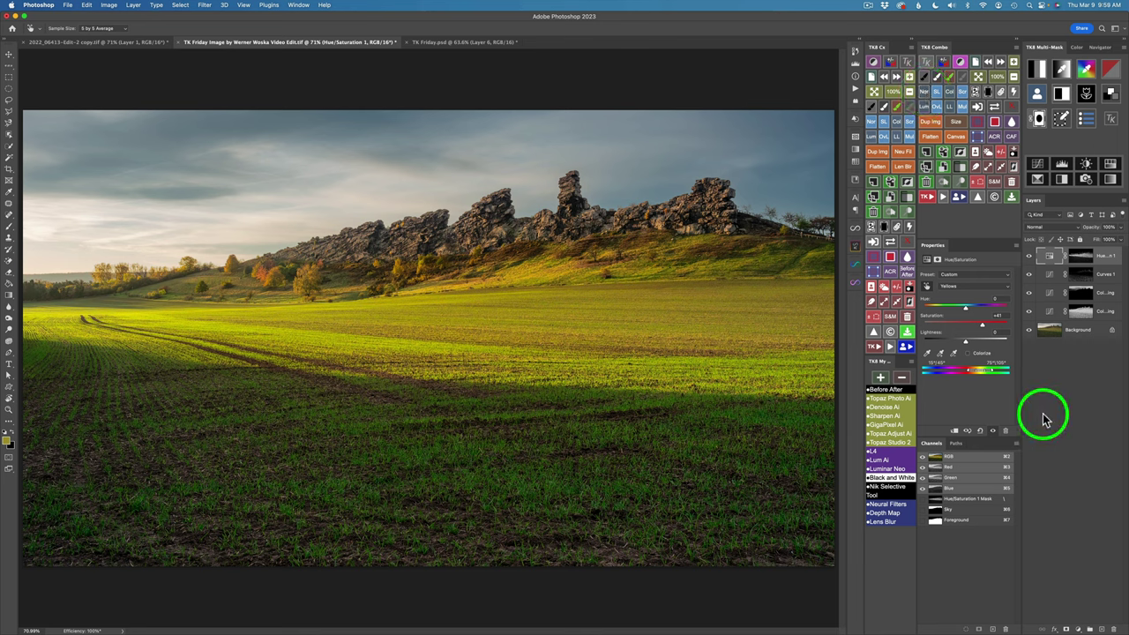
Add a Curves adjustment layer with a black mask and Multiply blending, and preview its full effect by temporarily disabling the mask.
key(v)
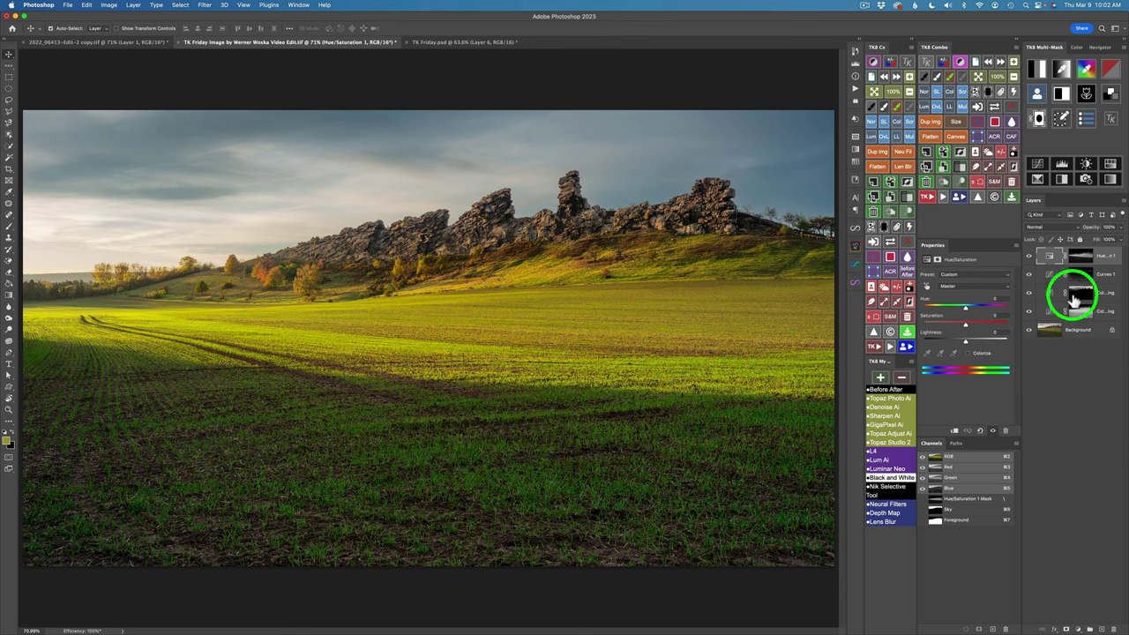
click(1039, 163)
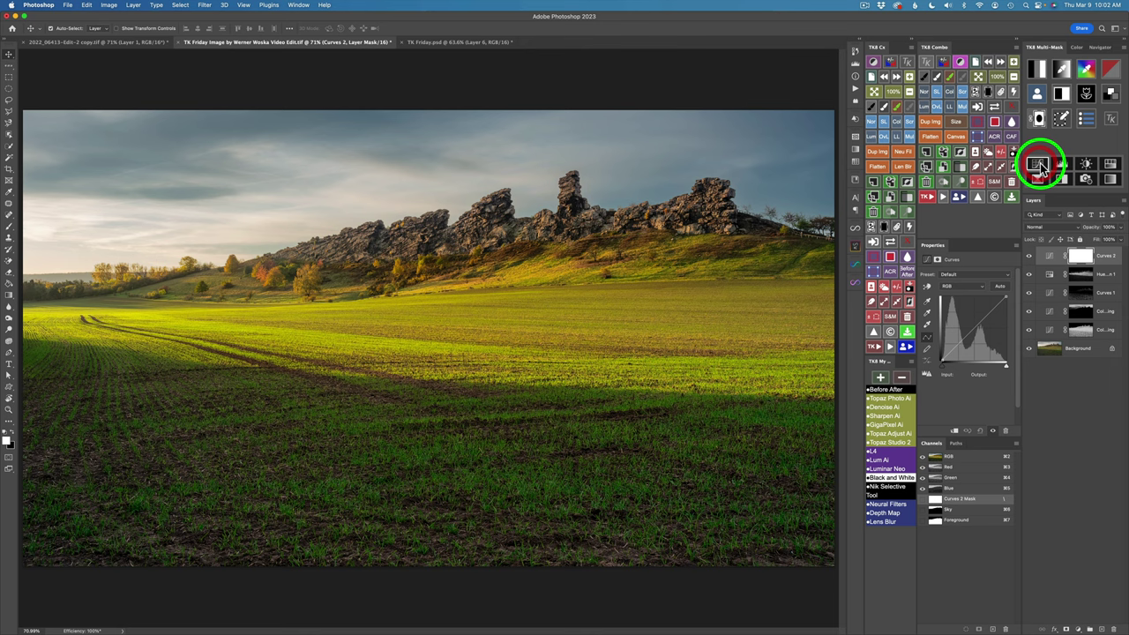
click(990, 97)
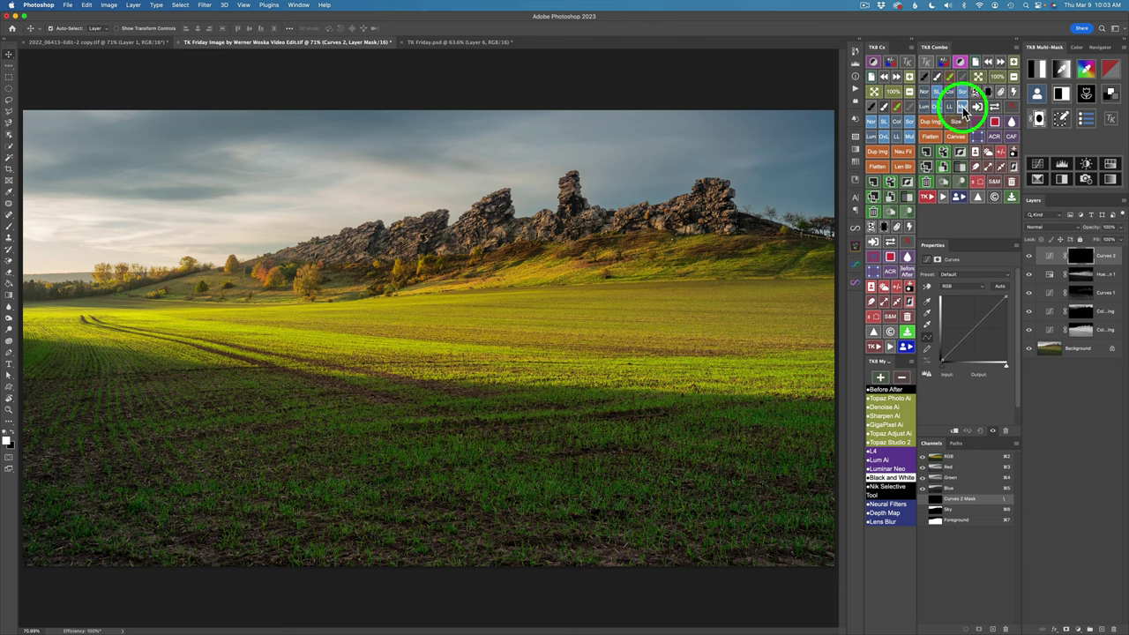
click(962, 107)
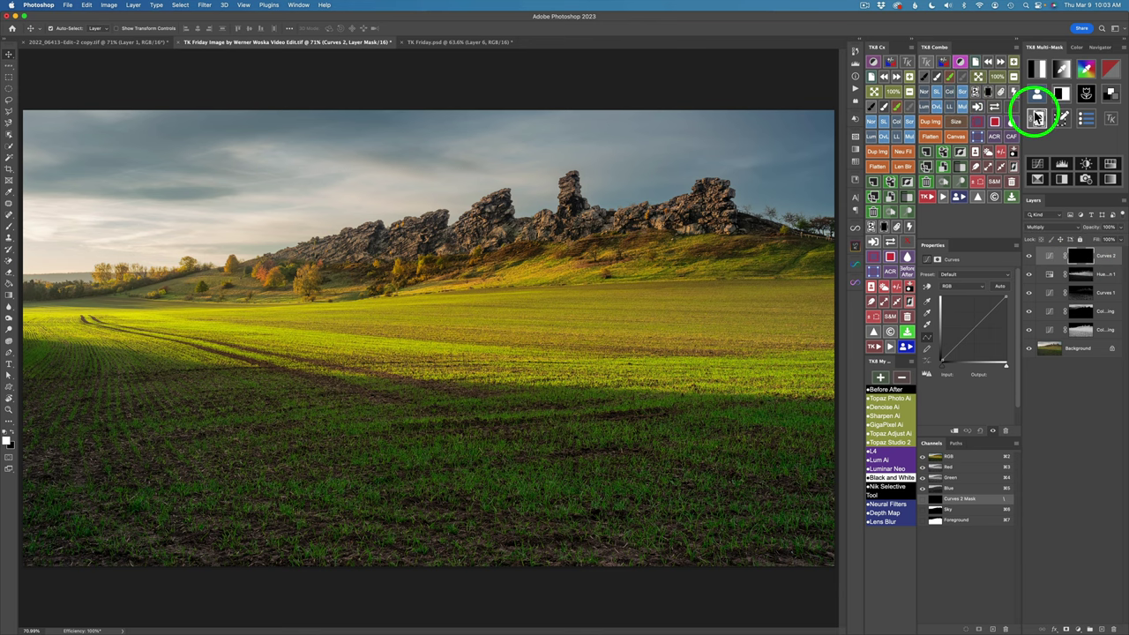
click(1013, 107)
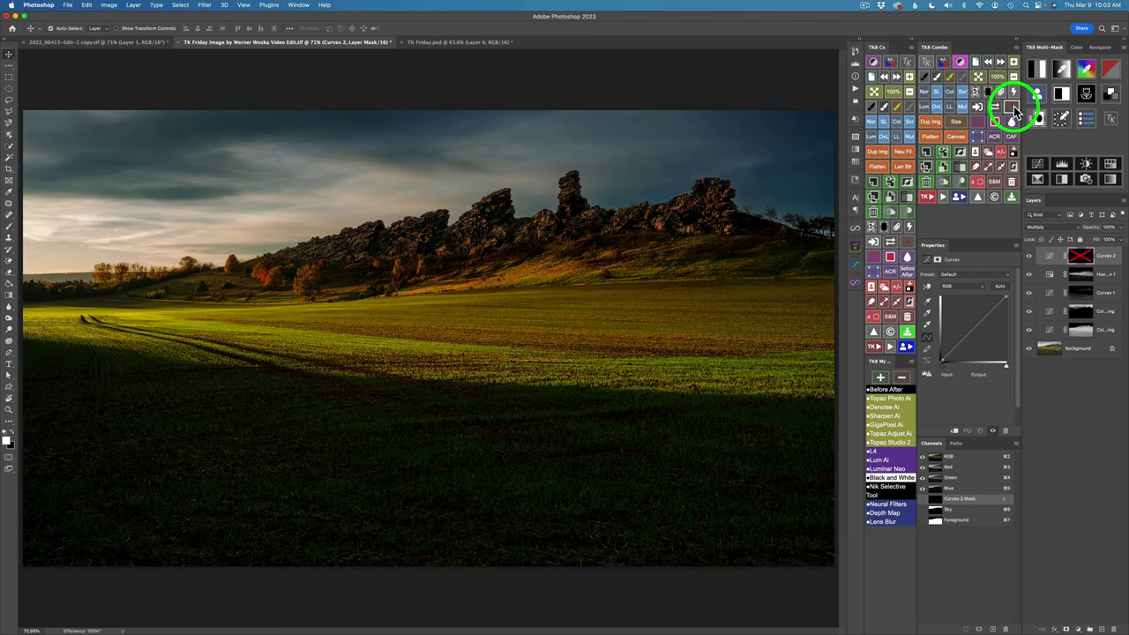
click(1013, 106)
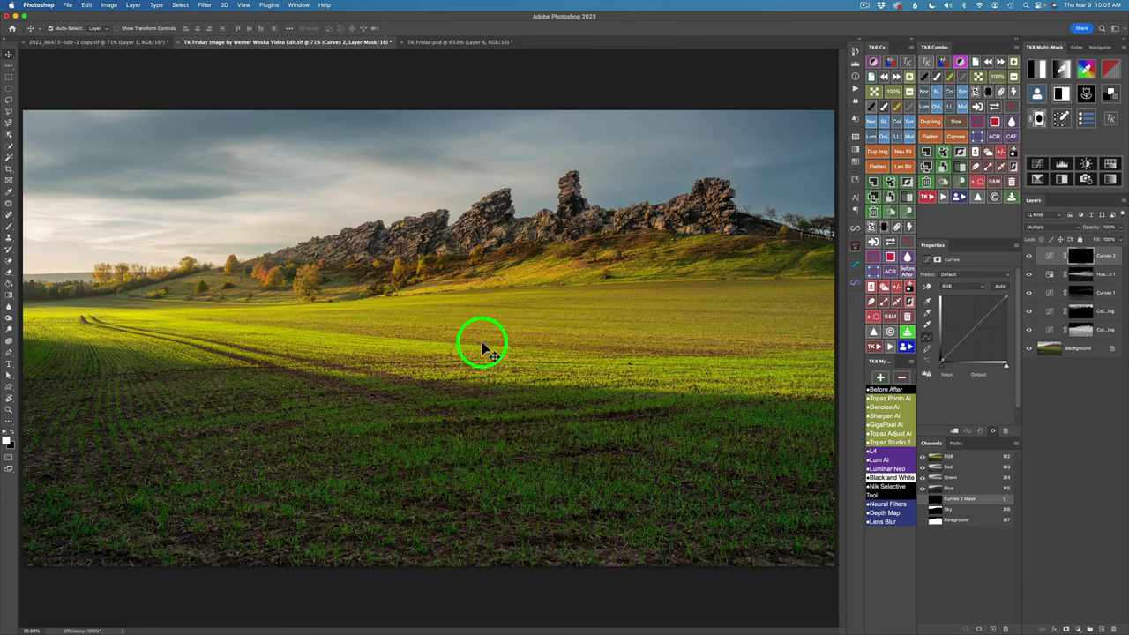
Create a zone mask from the brown soil tone in the middle of the field, using color 745f22.
click(1062, 70)
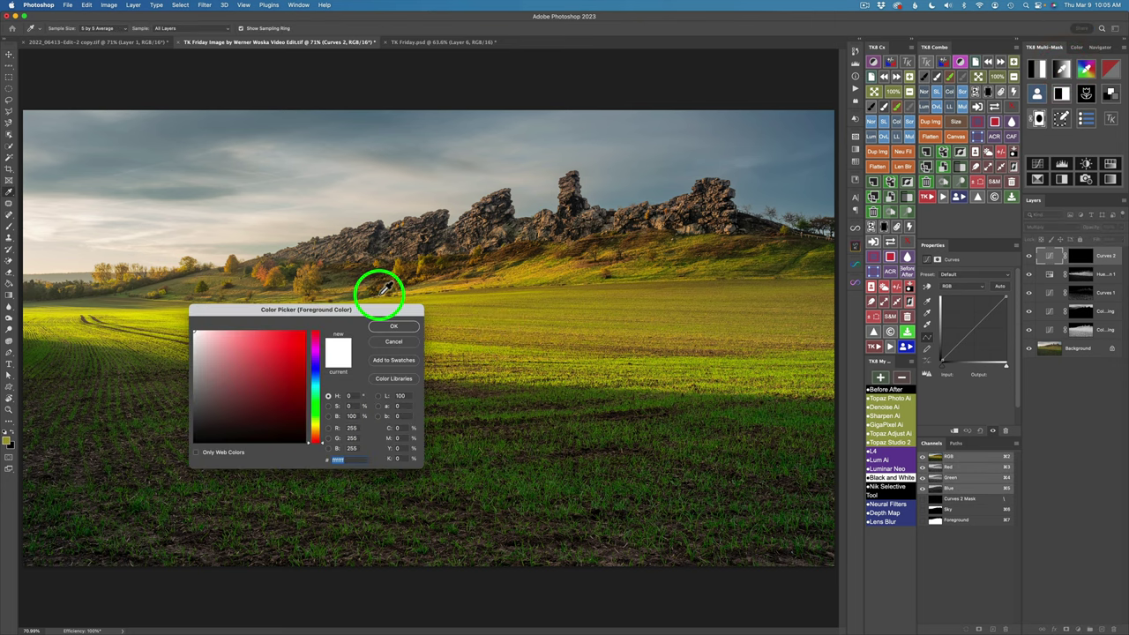
click(481, 339)
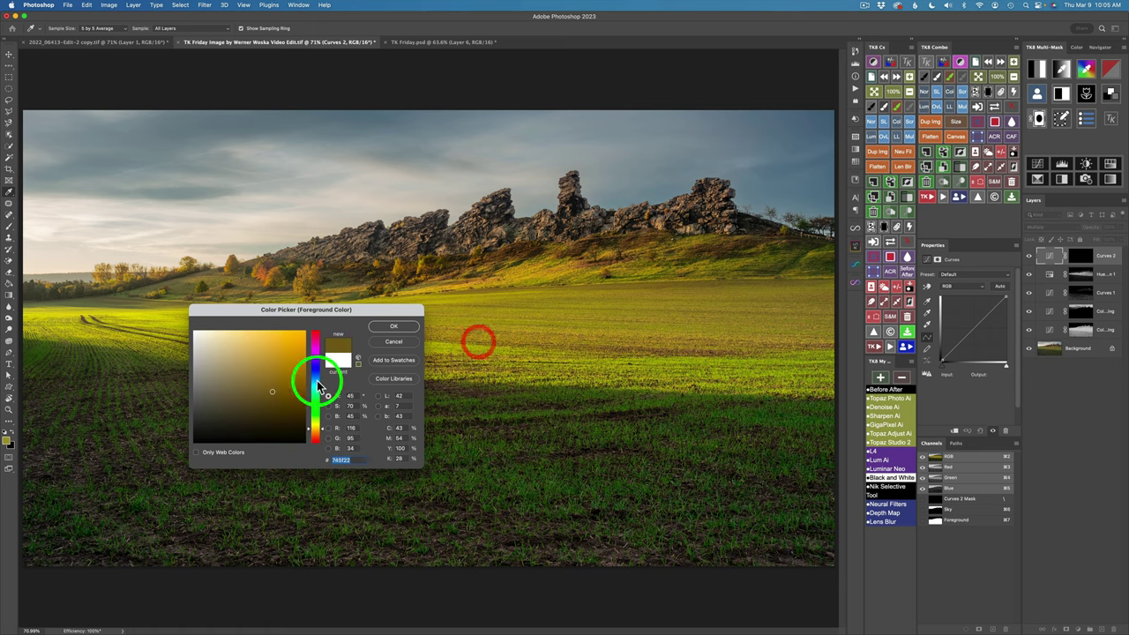
click(402, 325)
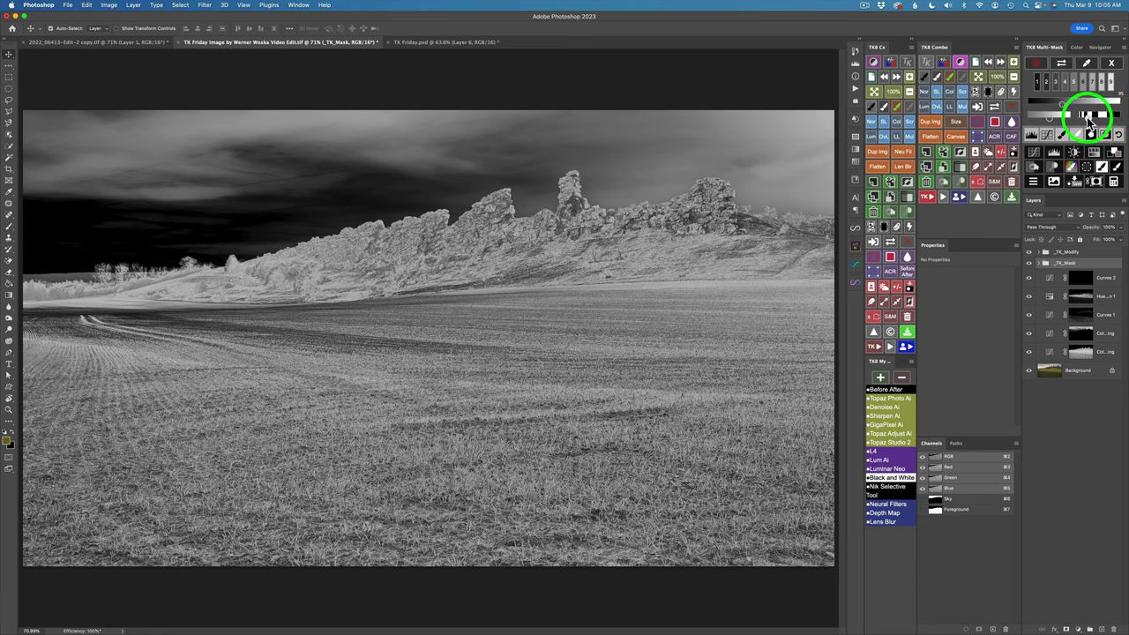
Narrow the zone mask's tonal range, brighten its light areas, and load it as a selection for painting on the Curves 2 mask.
click(1089, 115)
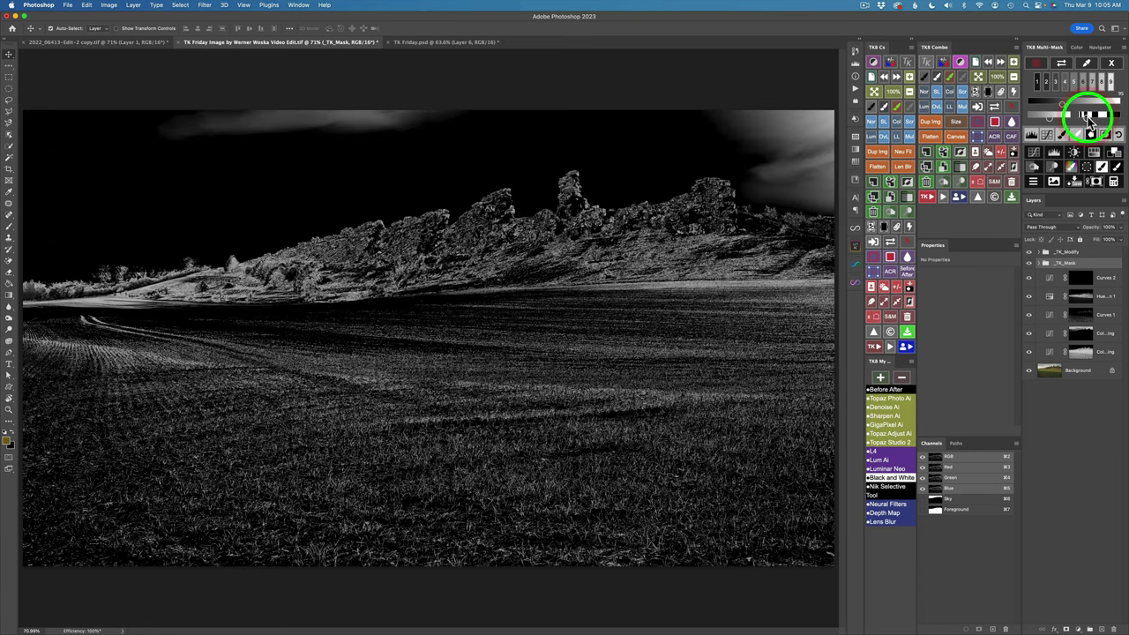
drag(1090, 123, 1072, 126)
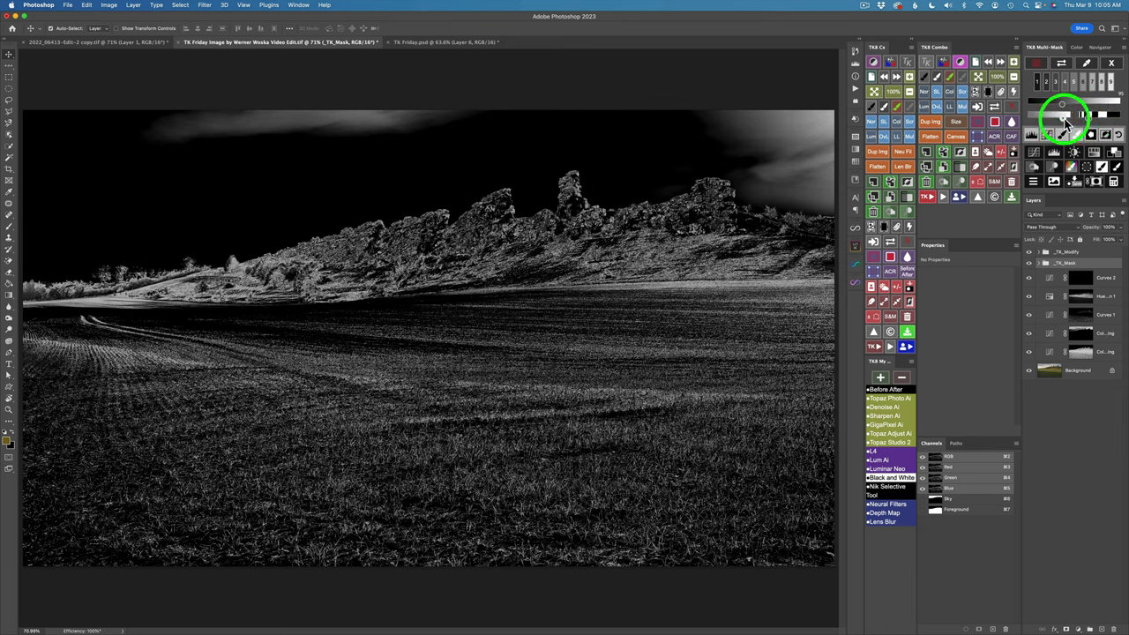
click(1067, 119)
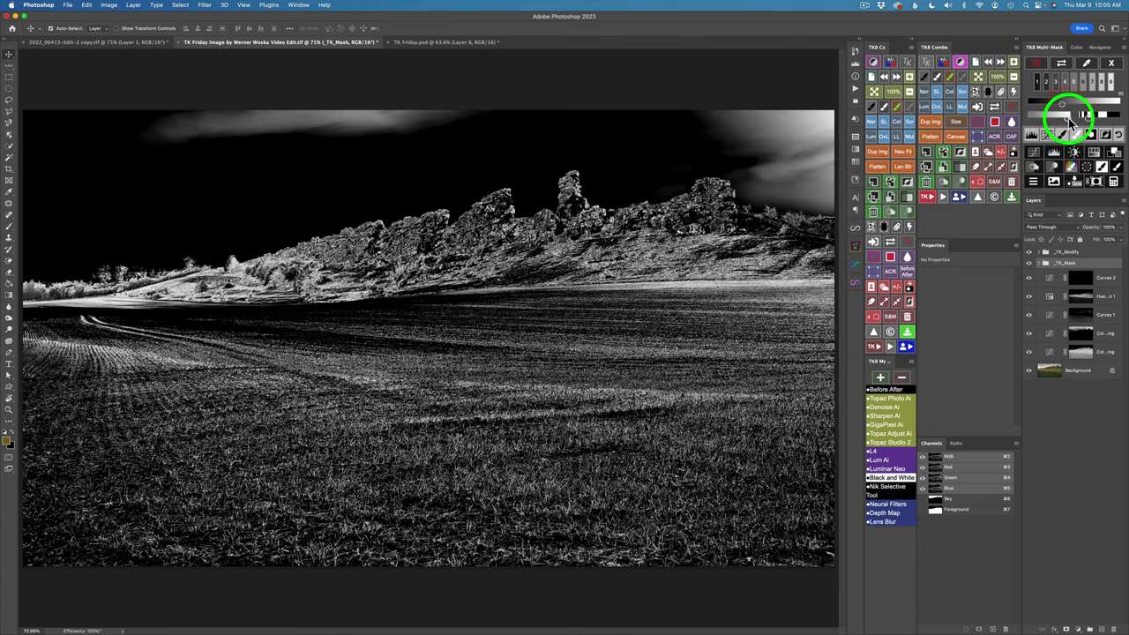
click(1118, 170)
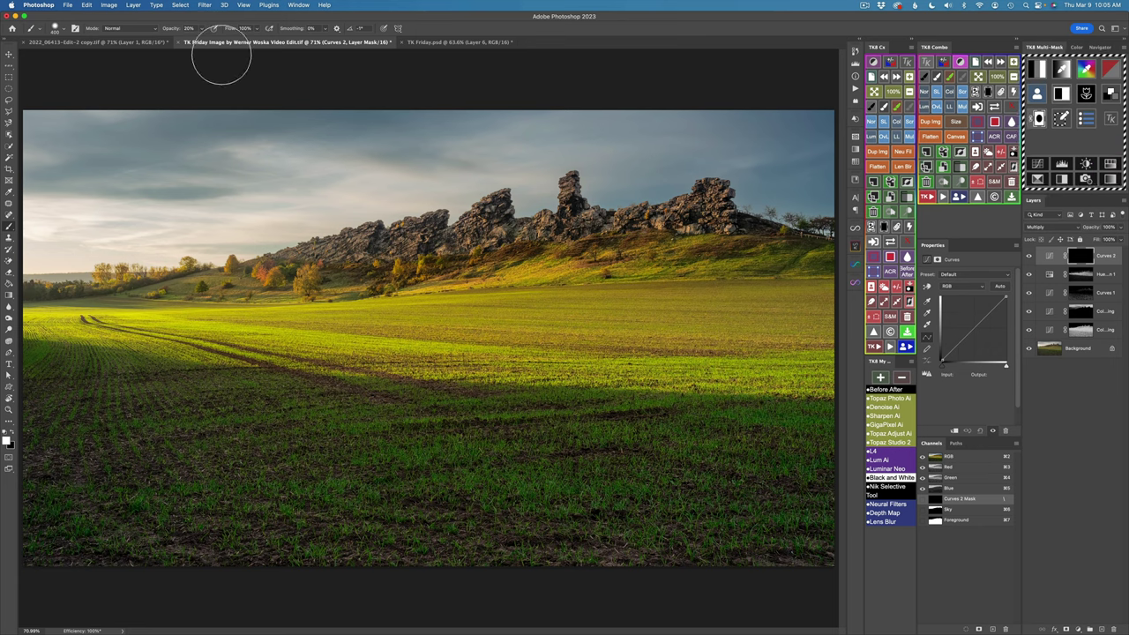
Adjust the white brush's opacity and compare the image with the Curves 2 layer hidden and shown.
click(189, 29)
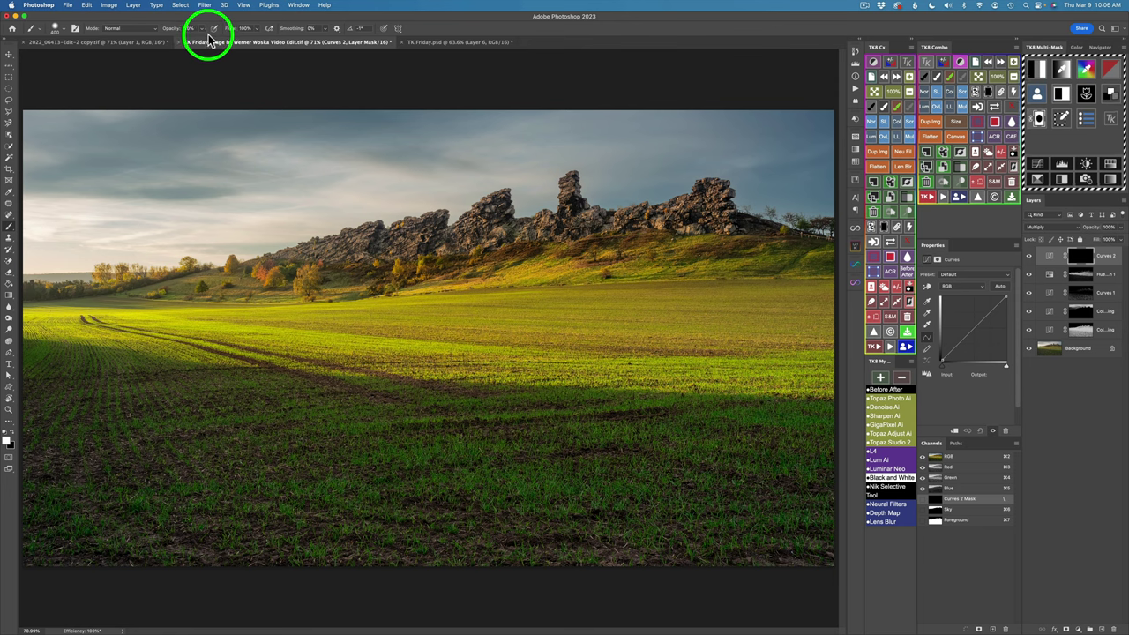
text(50)
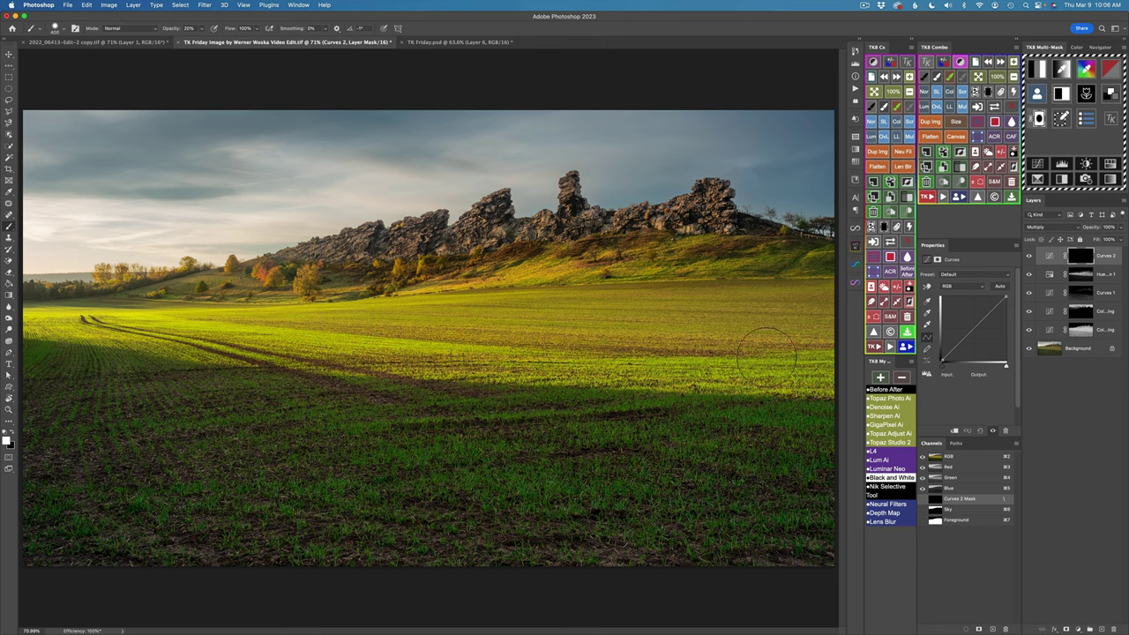
click(1029, 256)
click(1029, 256)
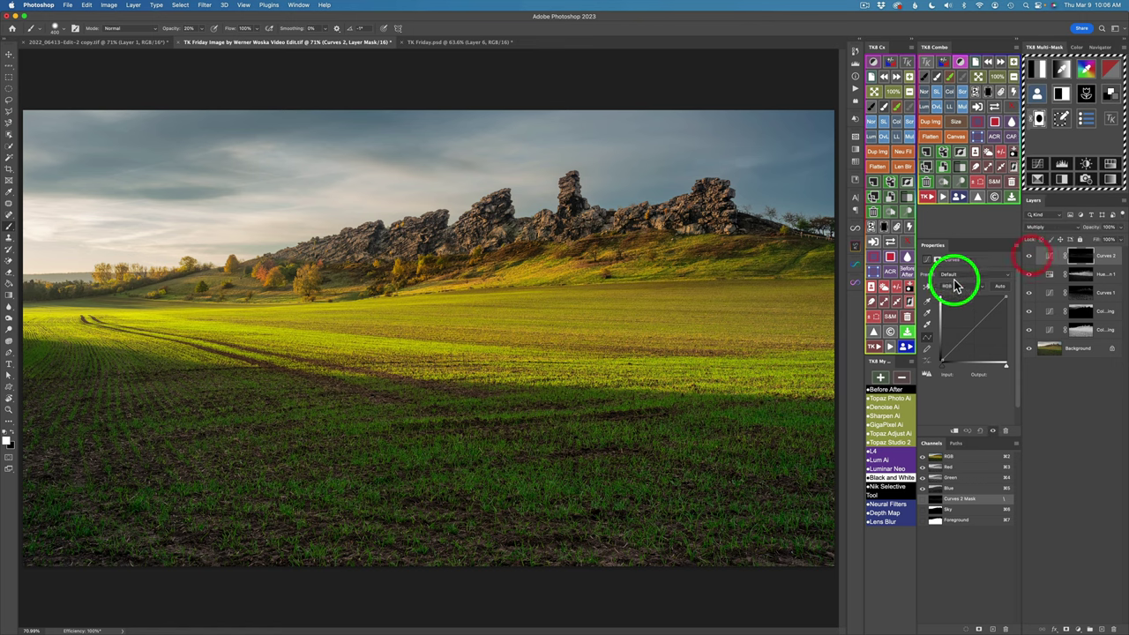
Reduce the white brush to 64 px and paint on the Curves 2 mask across the middle and upper edge of the sunlit field.
click(714, 335)
click(714, 338)
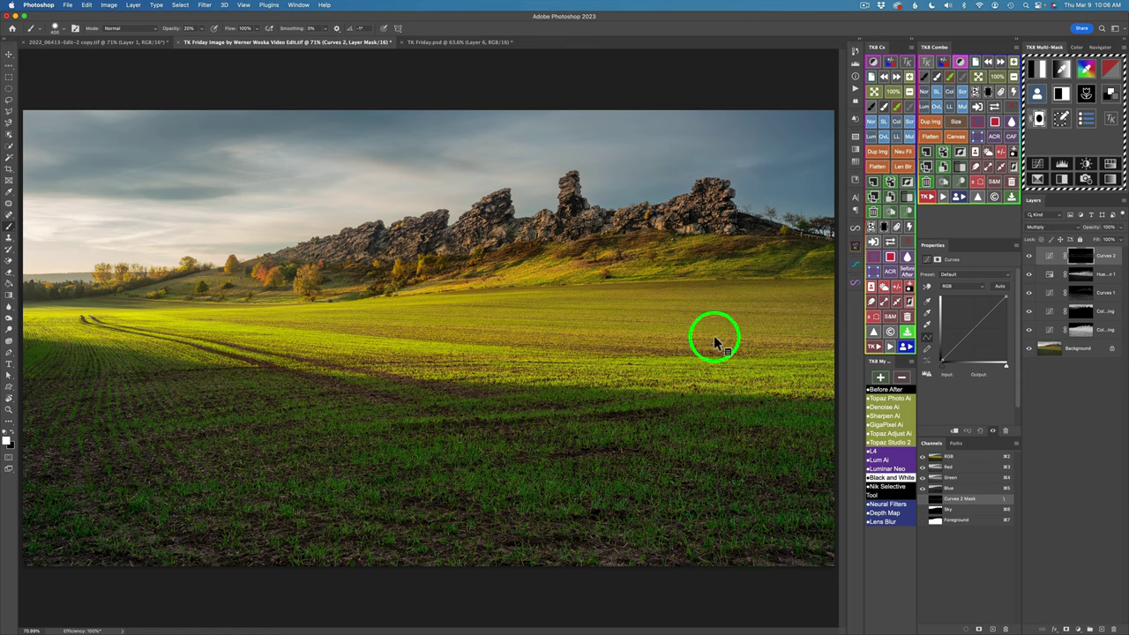
mouse_move(716, 340)
mouse_down()
mouse_move(666, 343)
mouse_move(739, 356)
mouse_move(718, 347)
mouse_up()
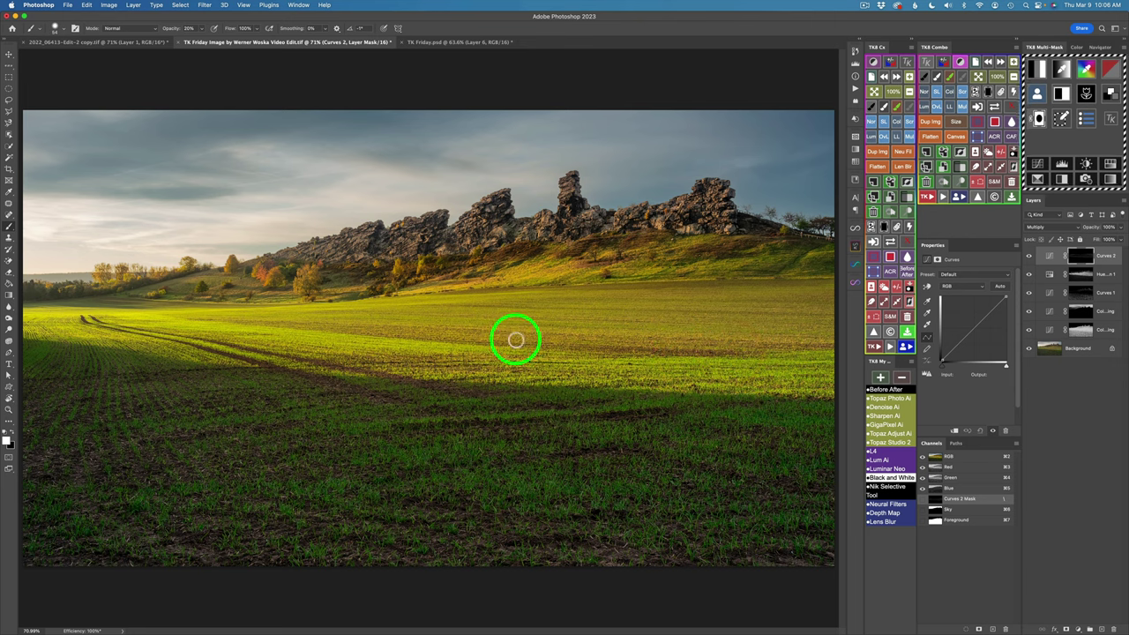
click(351, 323)
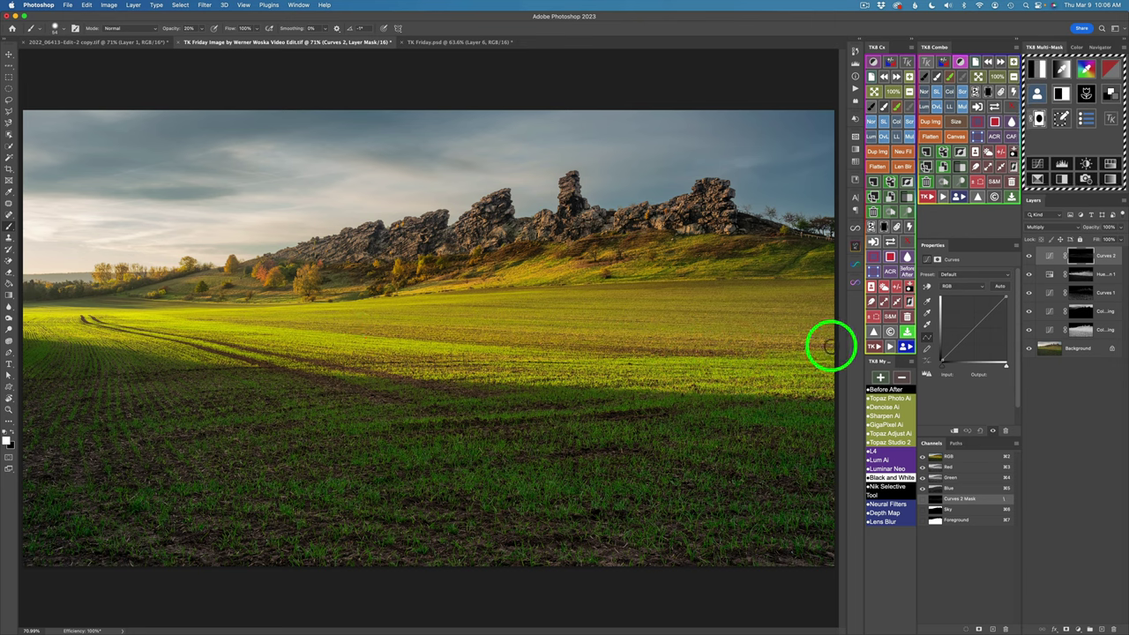
click(604, 351)
click(605, 332)
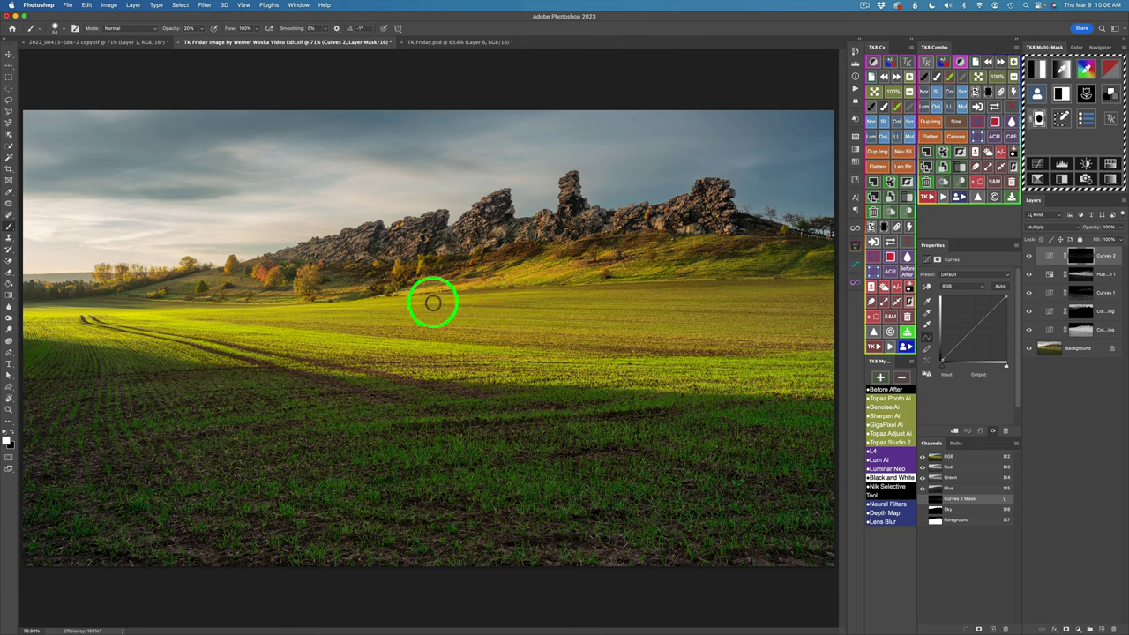
click(588, 296)
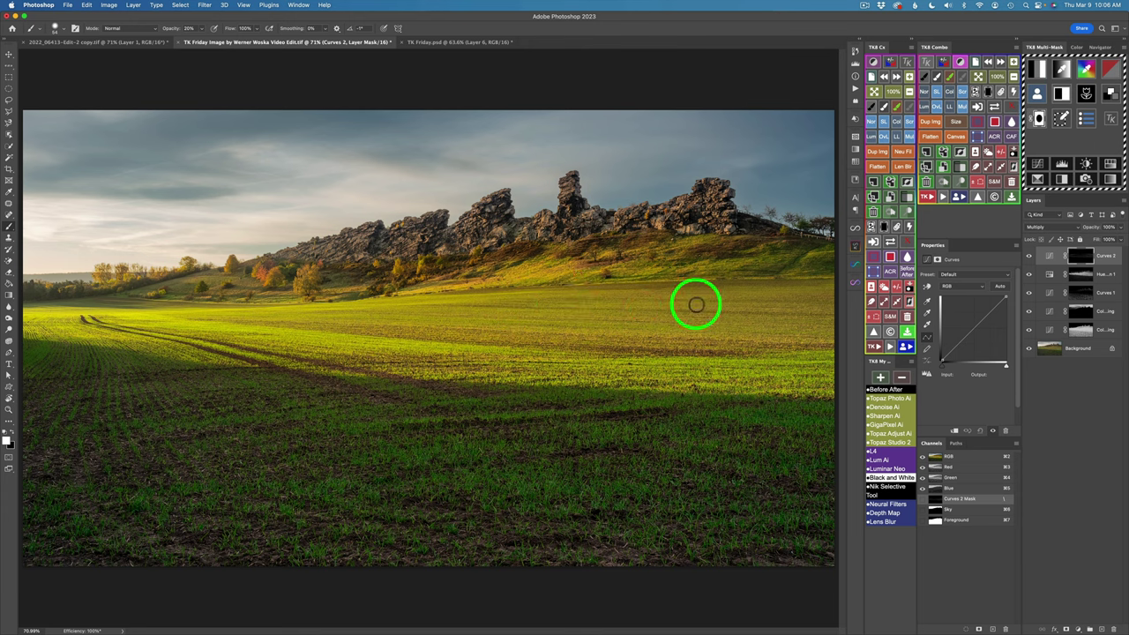
click(831, 297)
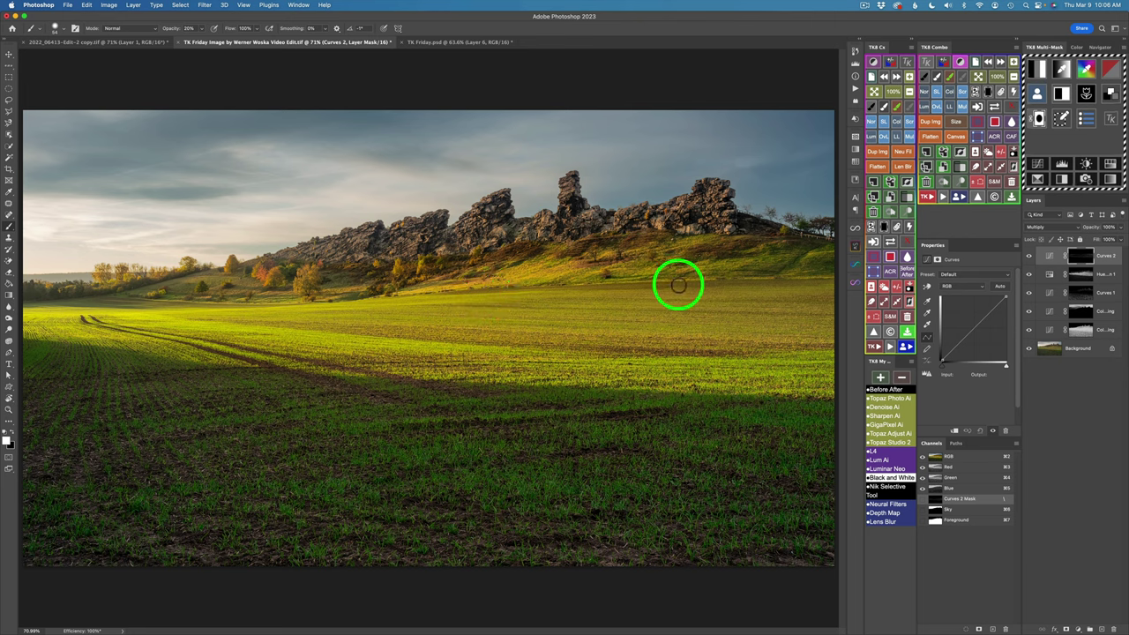
click(839, 281)
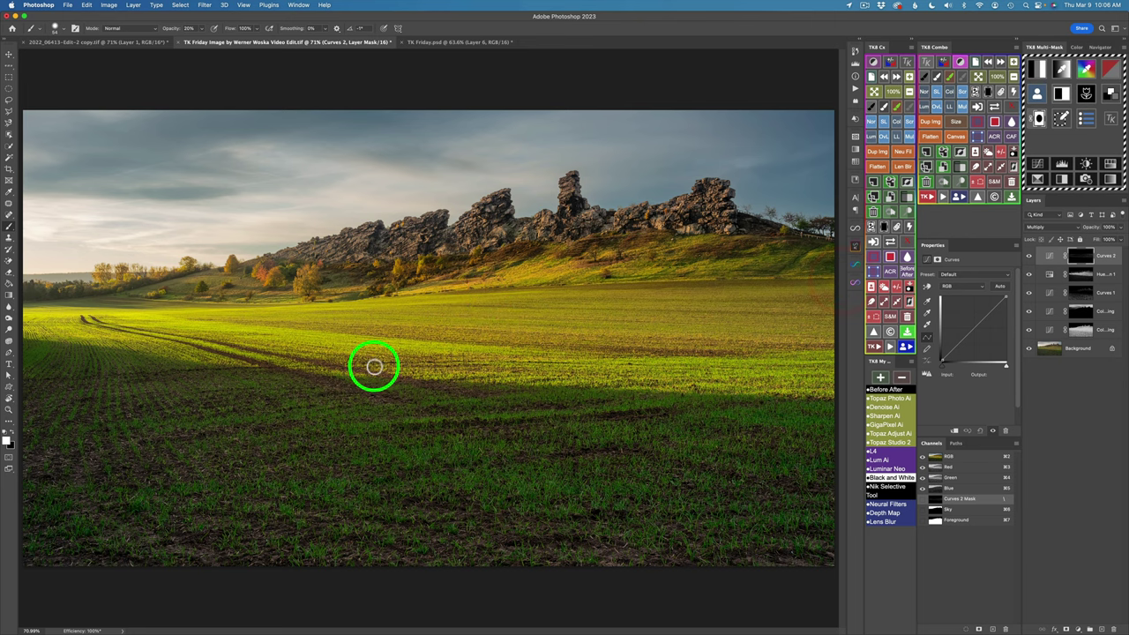
Paint white on the Curves 2 mask over the distant left part of the field and the tree line, enlarging the brush.
drag(202, 314, 230, 318)
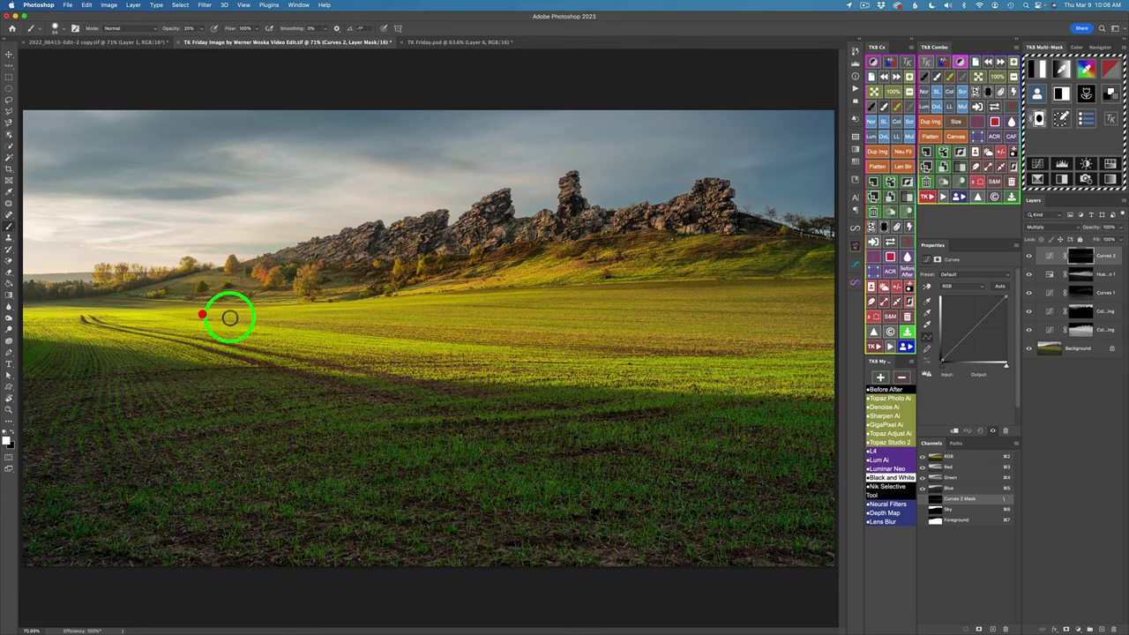
mouse_move(310, 308)
mouse_down()
mouse_move(250, 313)
mouse_move(194, 350)
mouse_move(147, 310)
mouse_up()
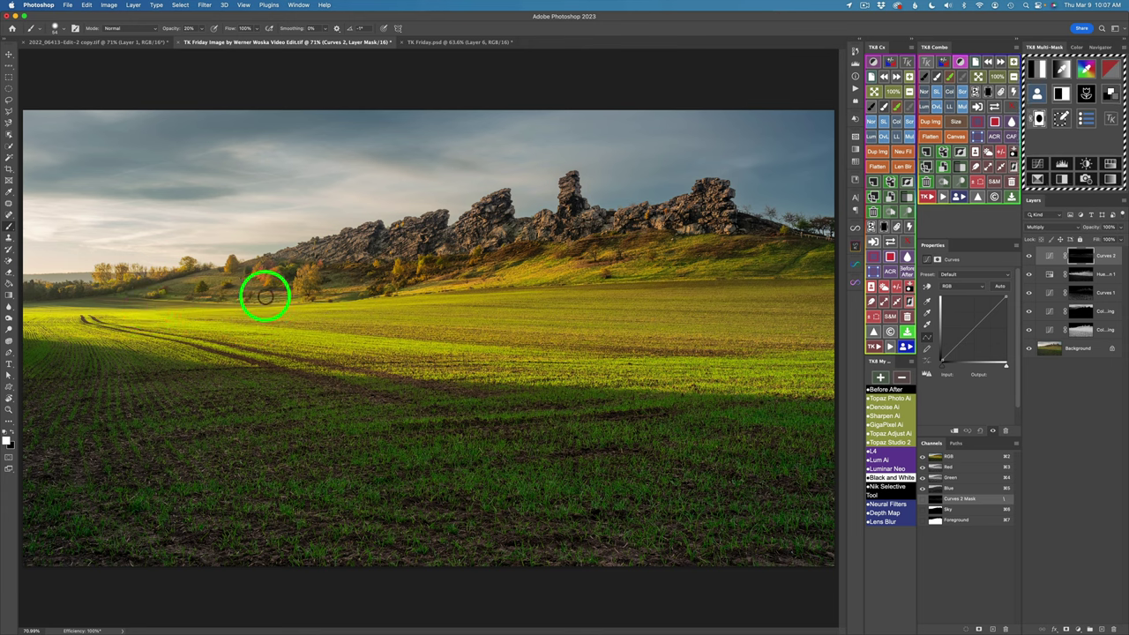
mouse_move(239, 294)
mouse_down()
mouse_move(73, 313)
mouse_move(36, 298)
mouse_up()
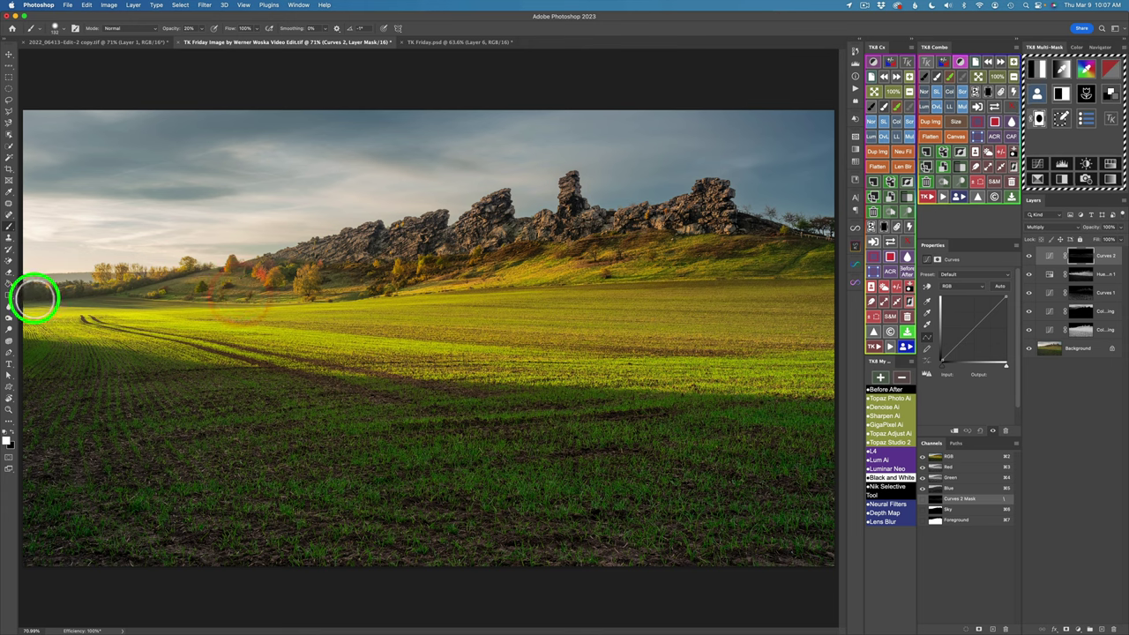
drag(167, 296, 295, 302)
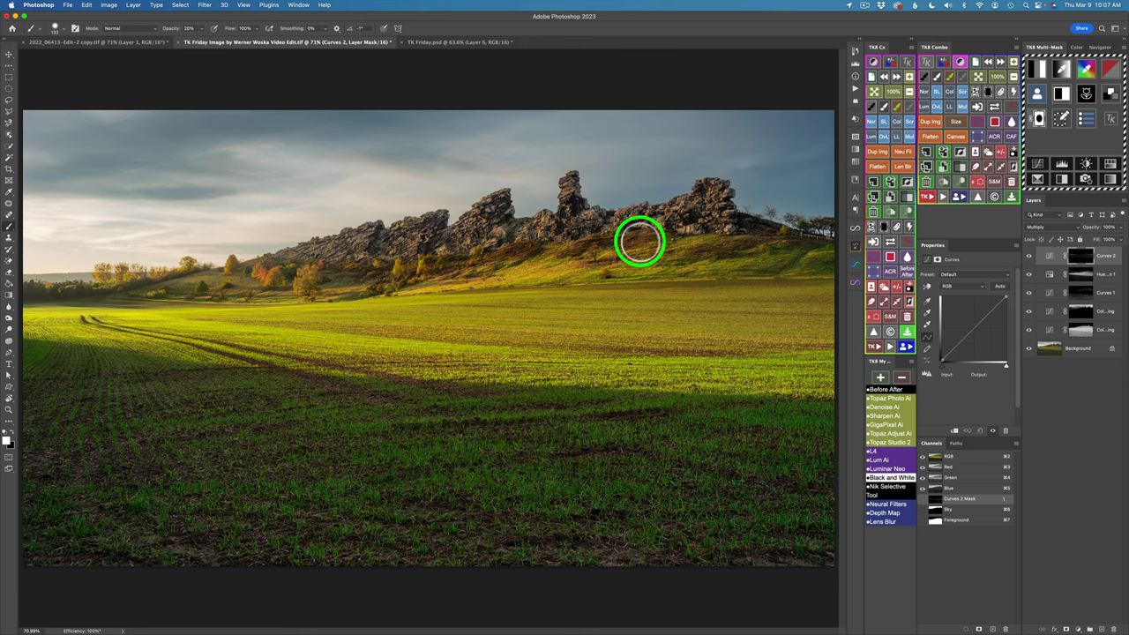
Resize the brush and paint white on the Curves 2 mask across the grassy hillside and bushes below the rock ridge.
click(637, 240)
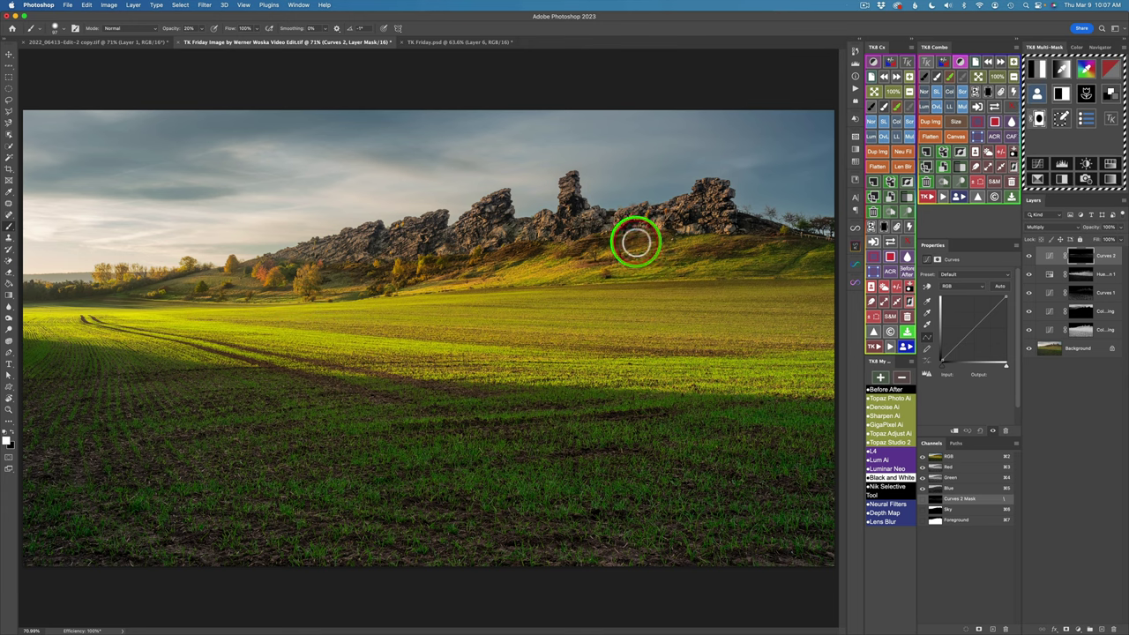
click(624, 247)
click(691, 254)
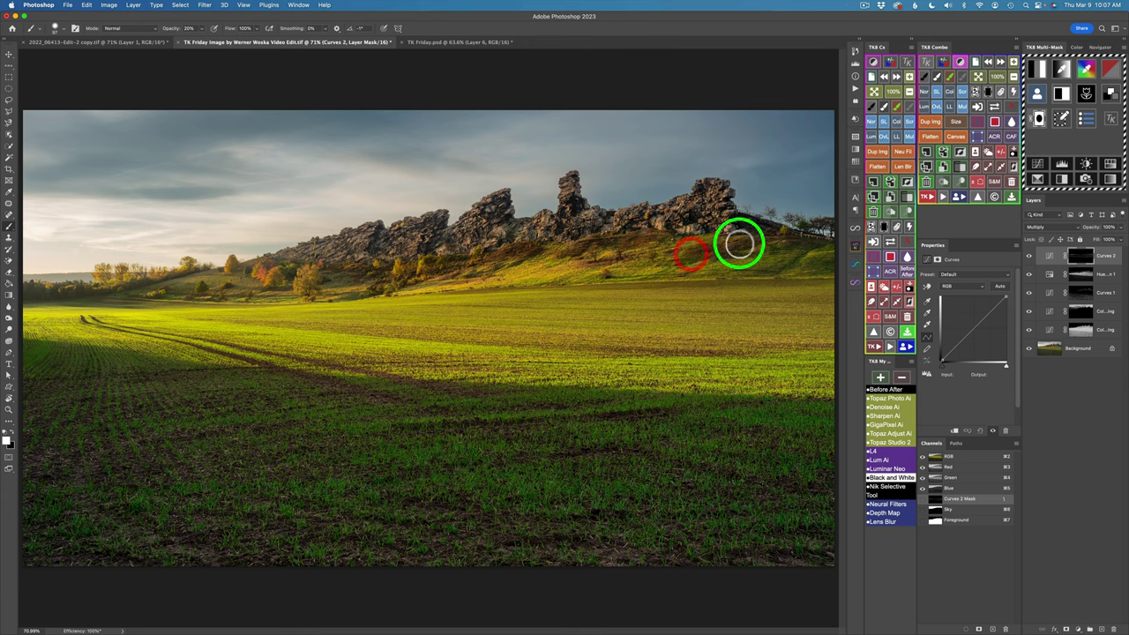
click(721, 253)
click(756, 239)
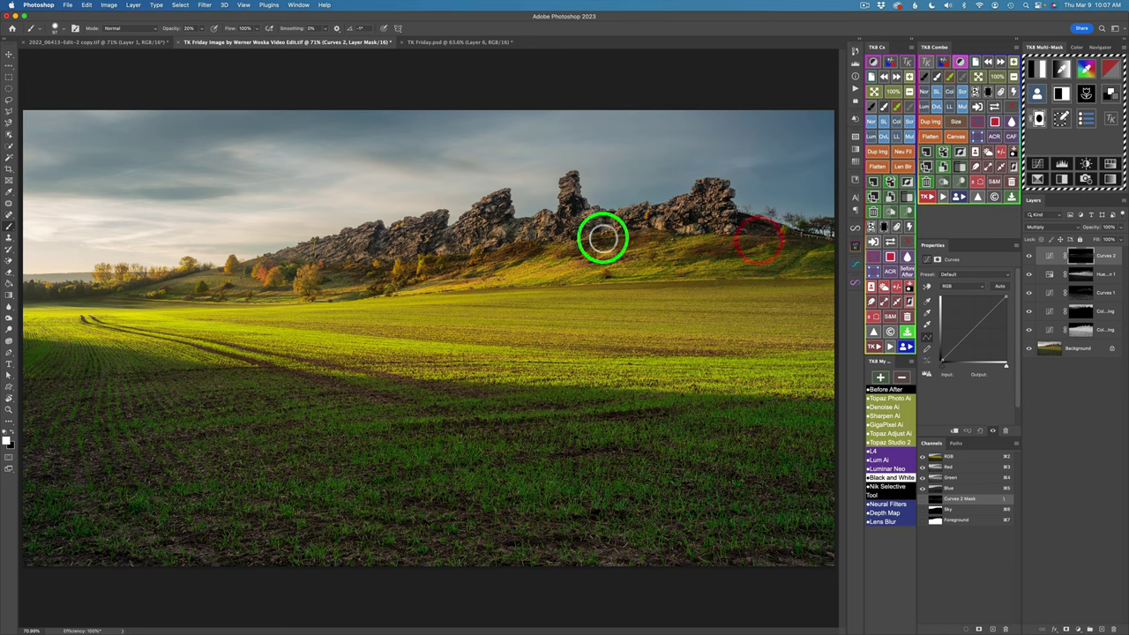
click(556, 247)
click(468, 242)
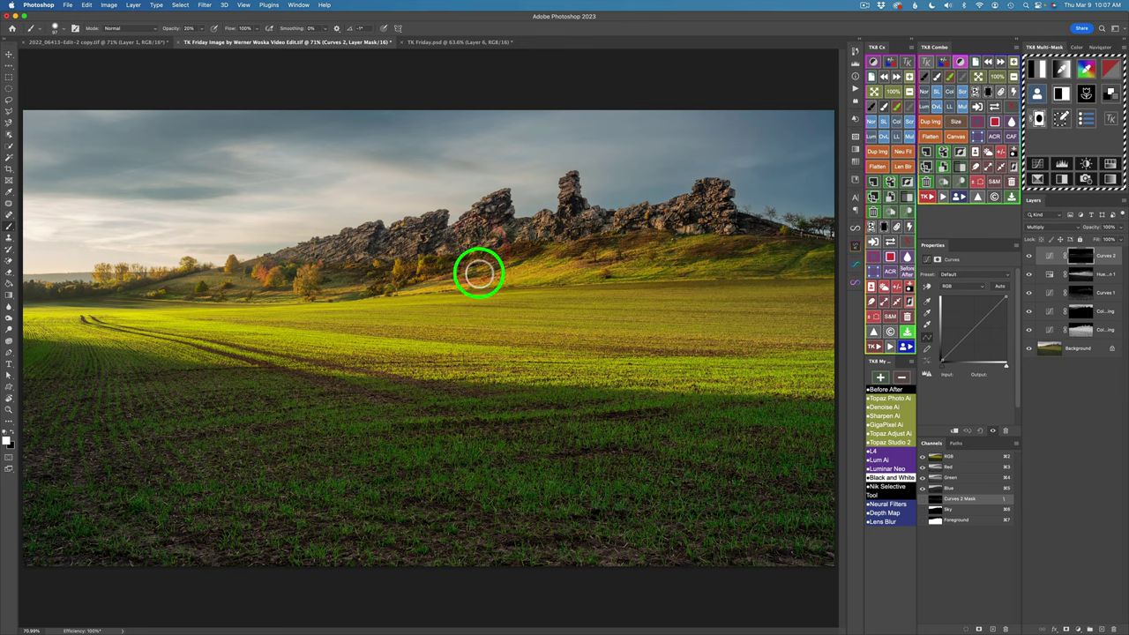
click(497, 262)
mouse_move(454, 264)
mouse_down()
mouse_move(415, 270)
mouse_move(419, 279)
mouse_move(380, 283)
mouse_move(394, 264)
mouse_move(272, 279)
mouse_up()
drag(397, 289, 364, 293)
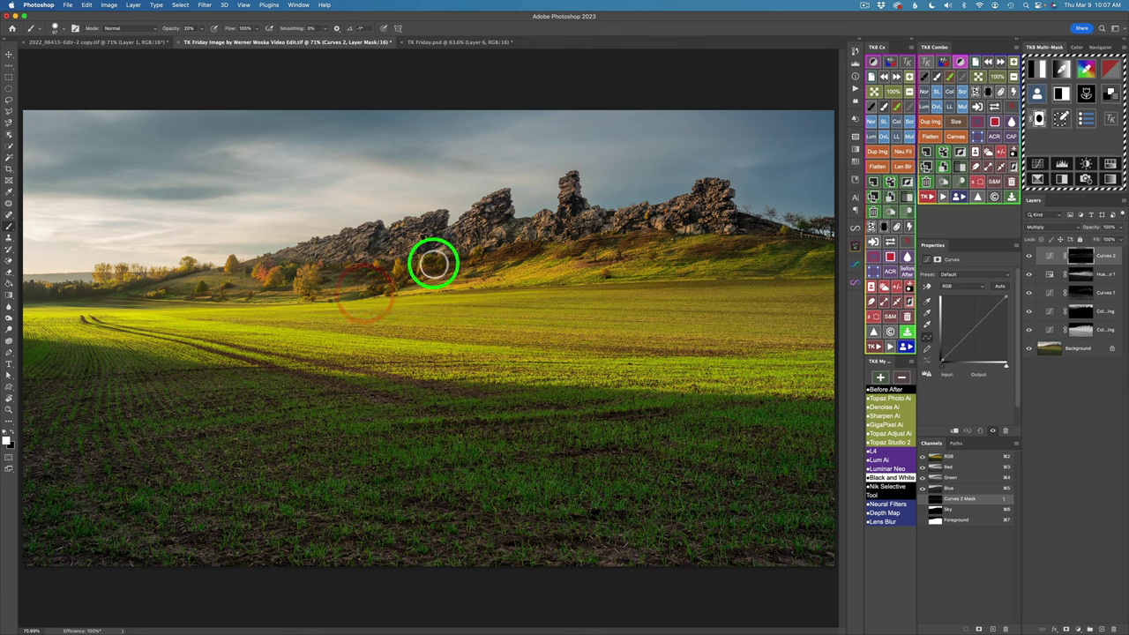
click(441, 259)
drag(517, 251, 483, 269)
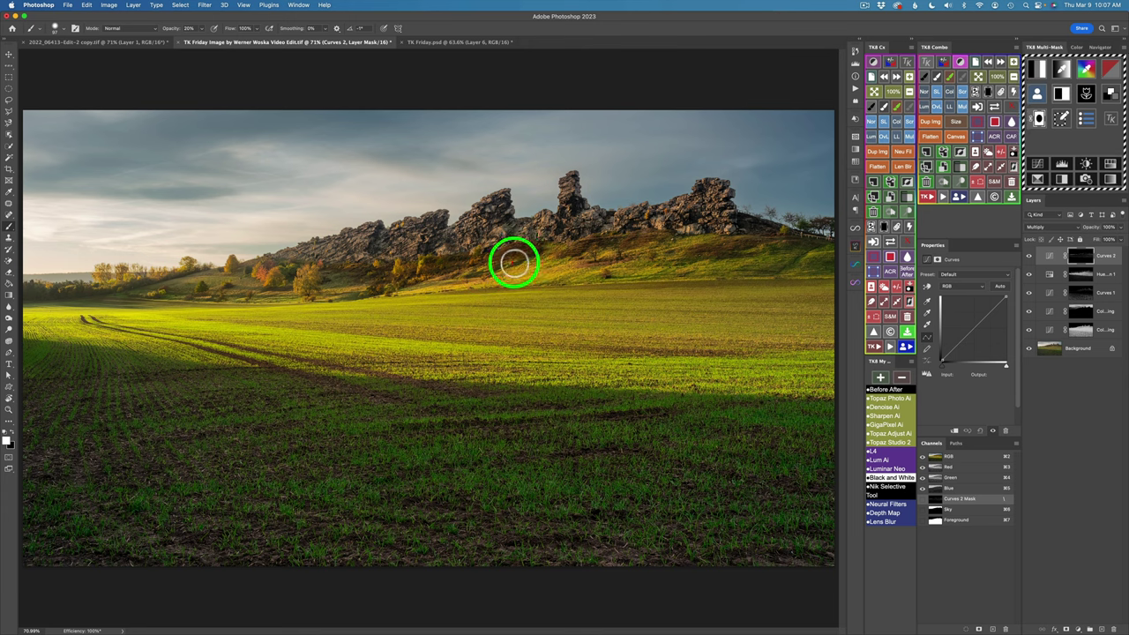
Paint a second pass over the hillside's right part and along the shadow edge at the field's right end.
click(513, 259)
click(564, 251)
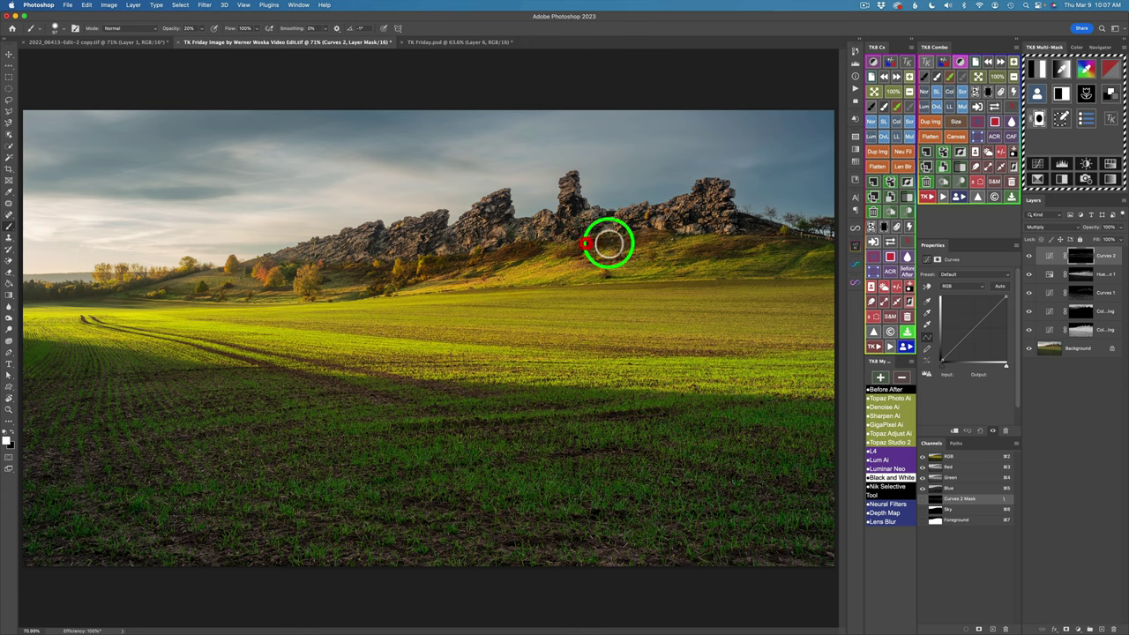
click(694, 250)
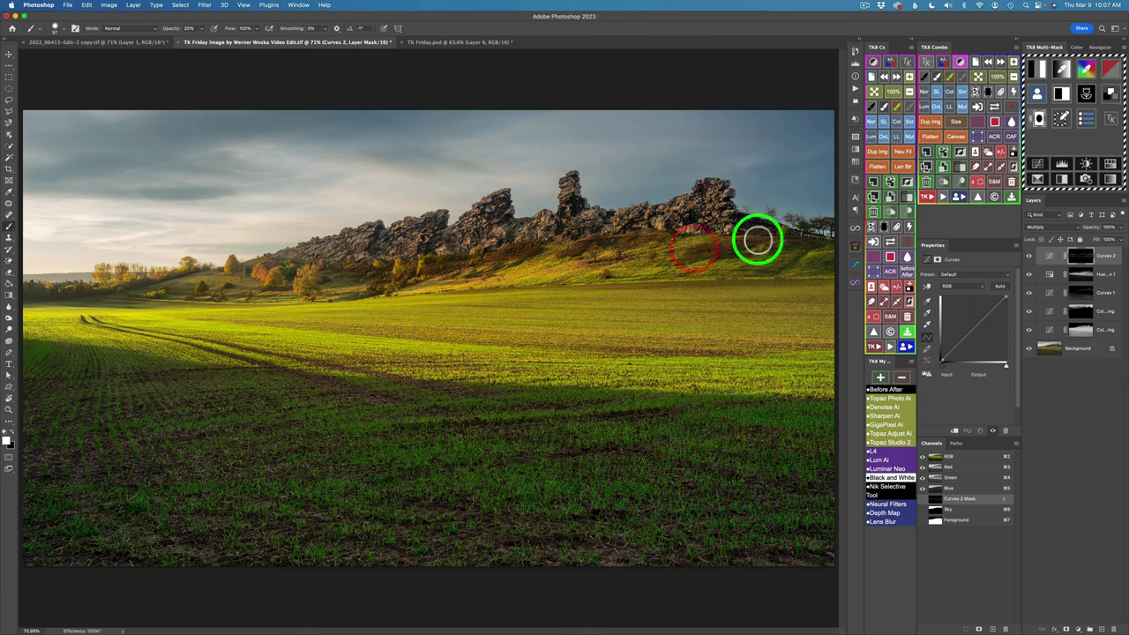
click(731, 239)
click(768, 243)
click(758, 261)
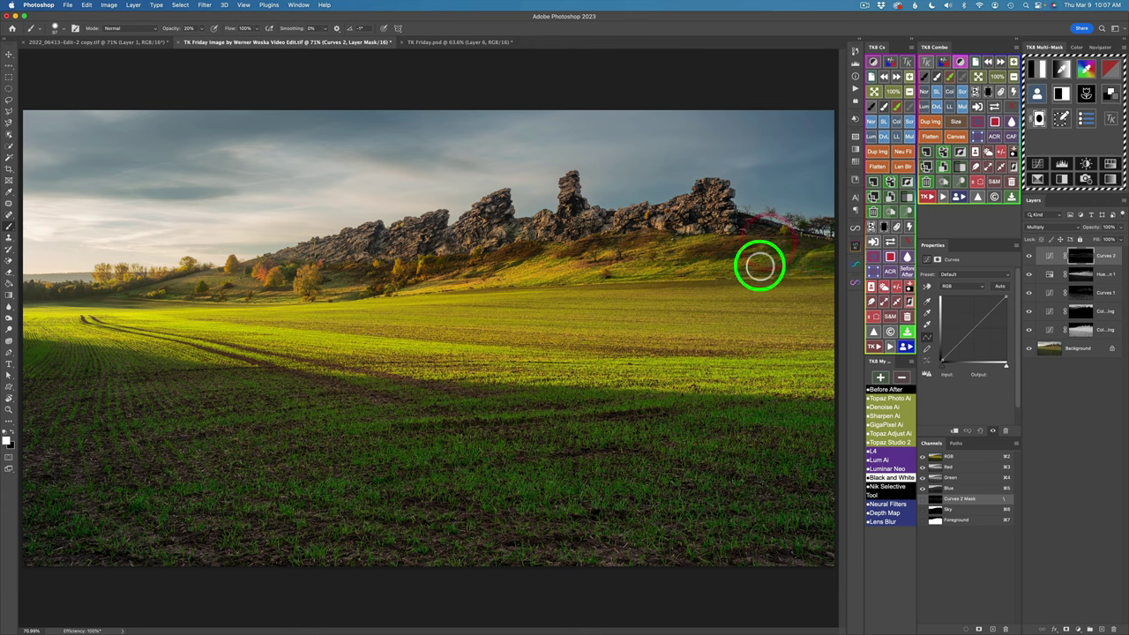
click(793, 265)
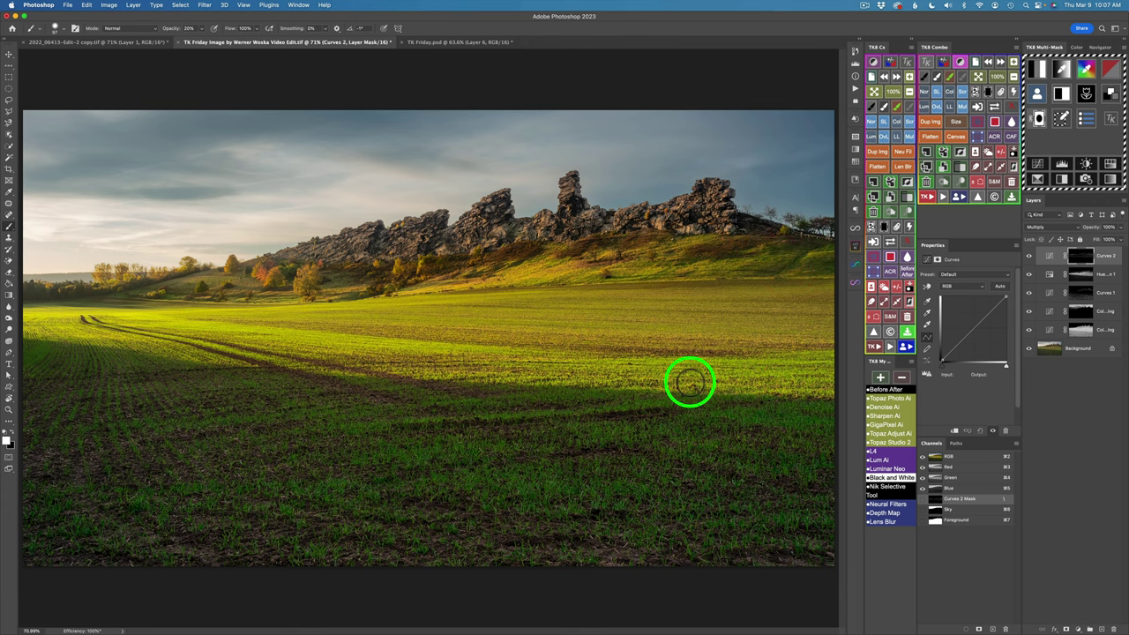
click(780, 373)
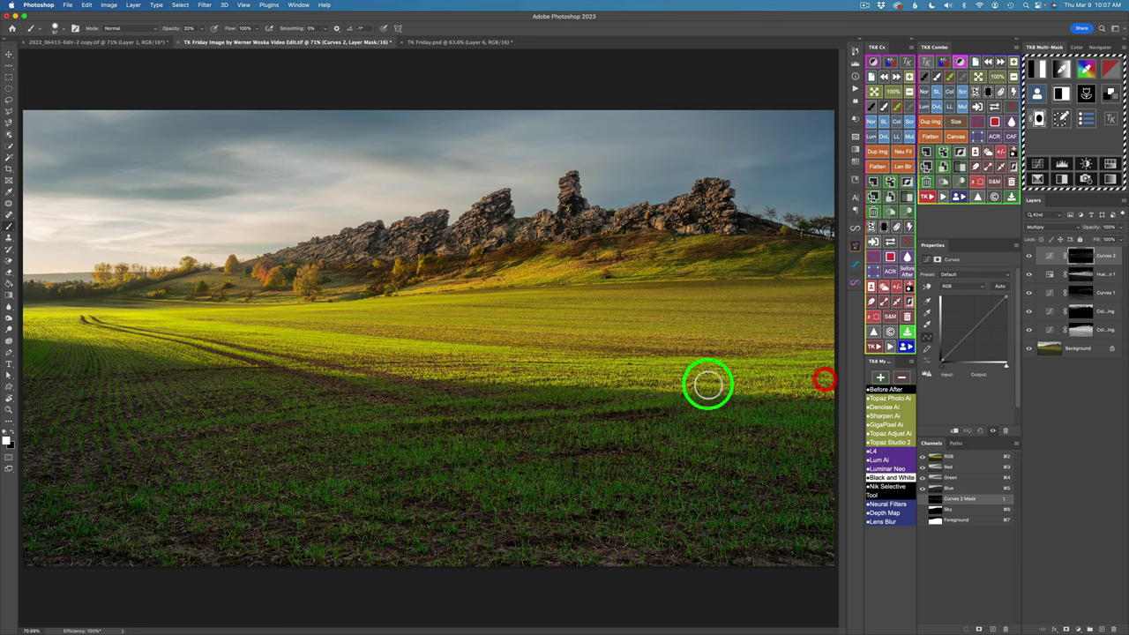
click(819, 385)
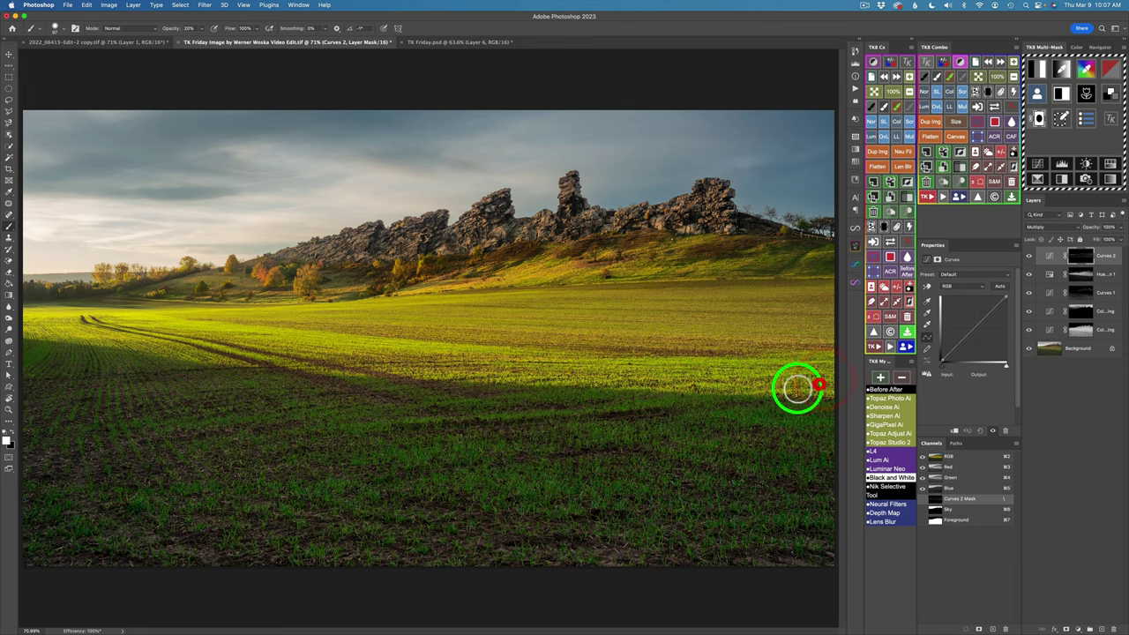
Compare the image with the Curves 2 layer hidden and shown, and inspect its painted mask on its own.
click(1031, 255)
click(1030, 256)
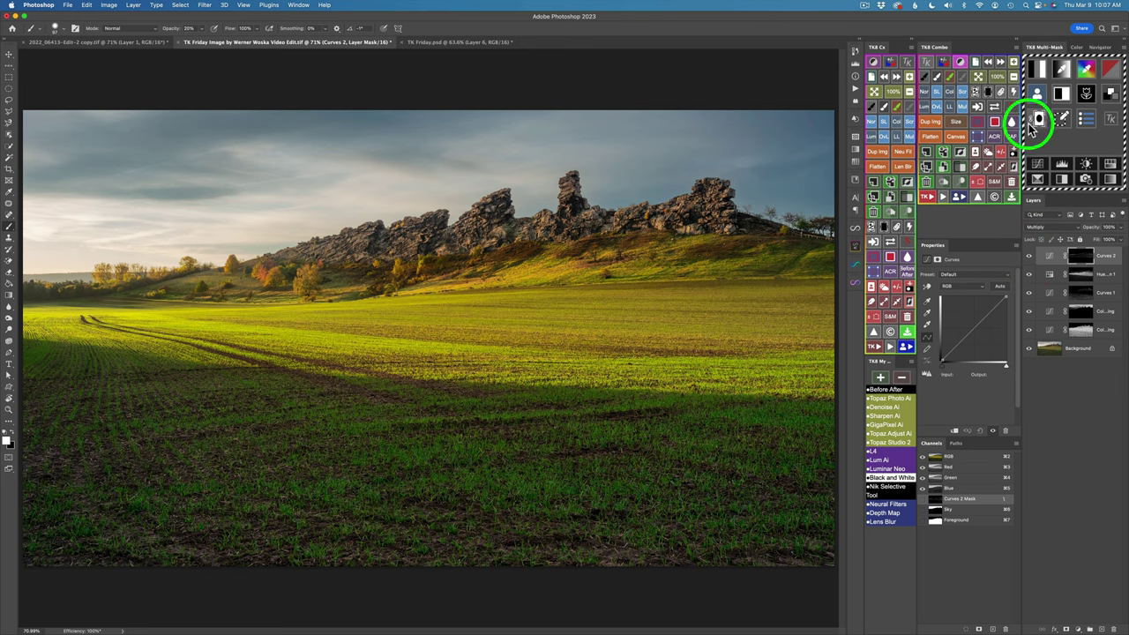
click(995, 105)
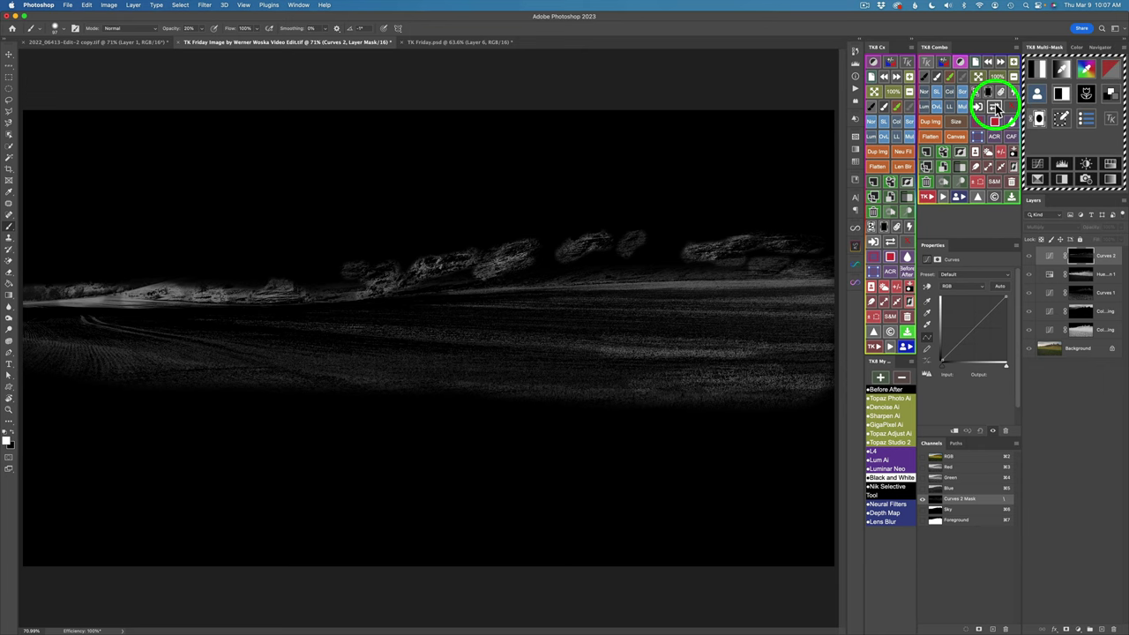
click(995, 106)
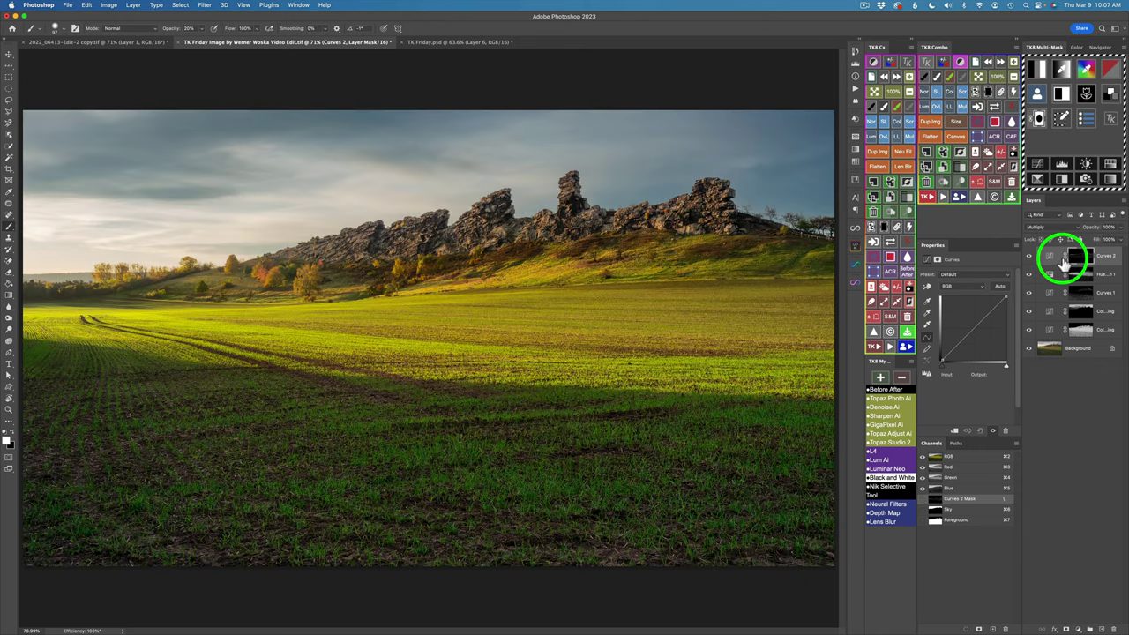
click(1029, 255)
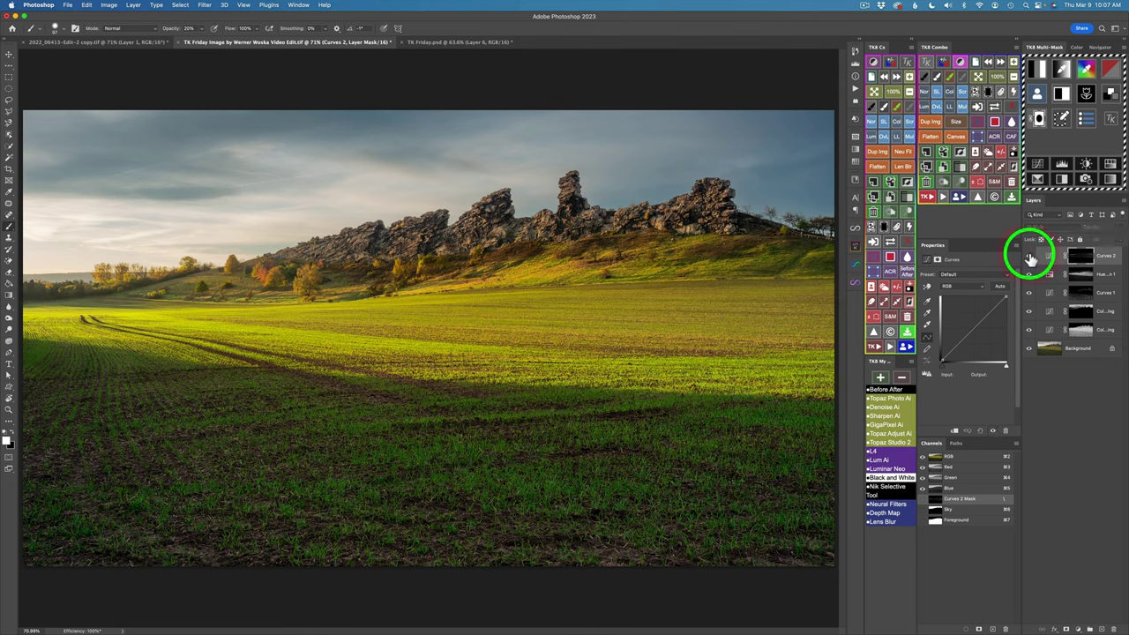
click(1030, 256)
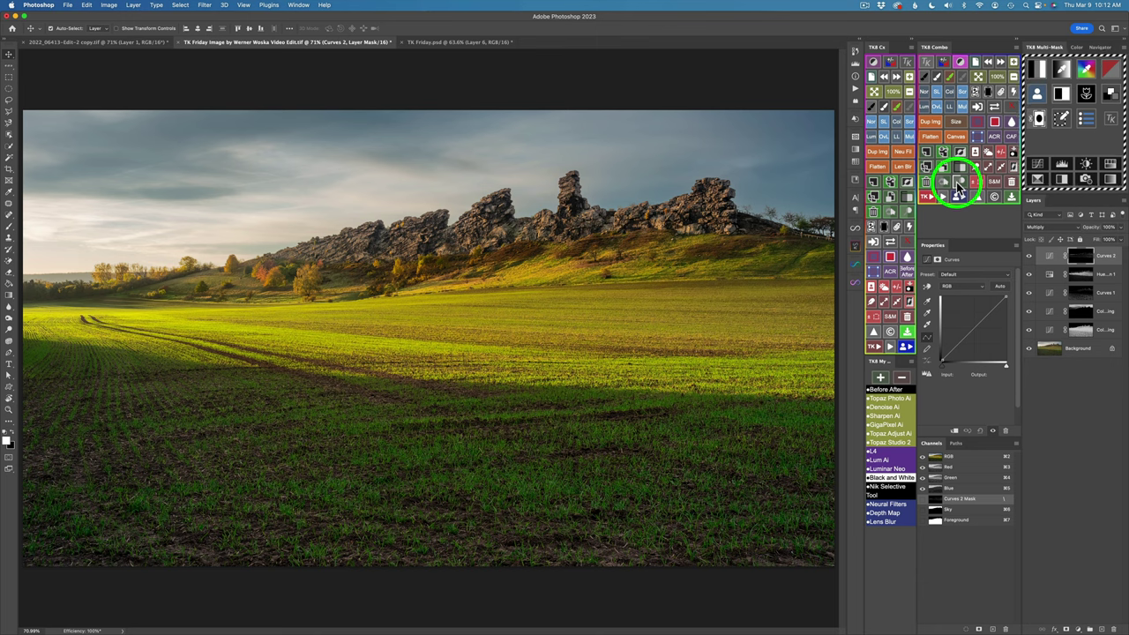
Add an Overlay dodge layer and set the paint color to a brighter version of green sampled from the foreground grass.
click(959, 188)
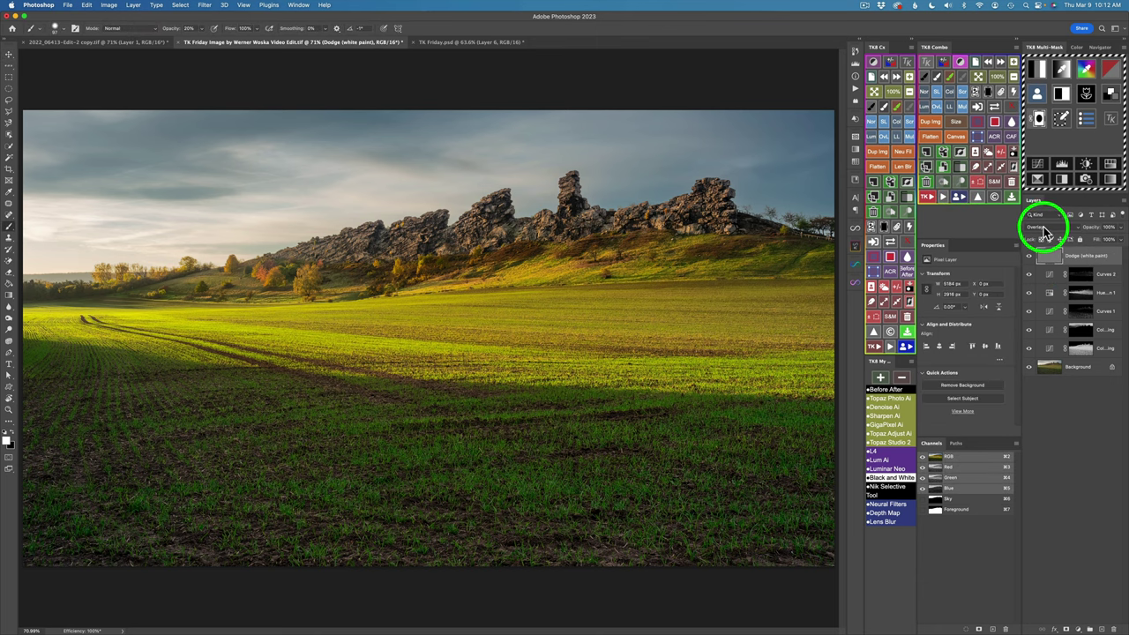
click(950, 77)
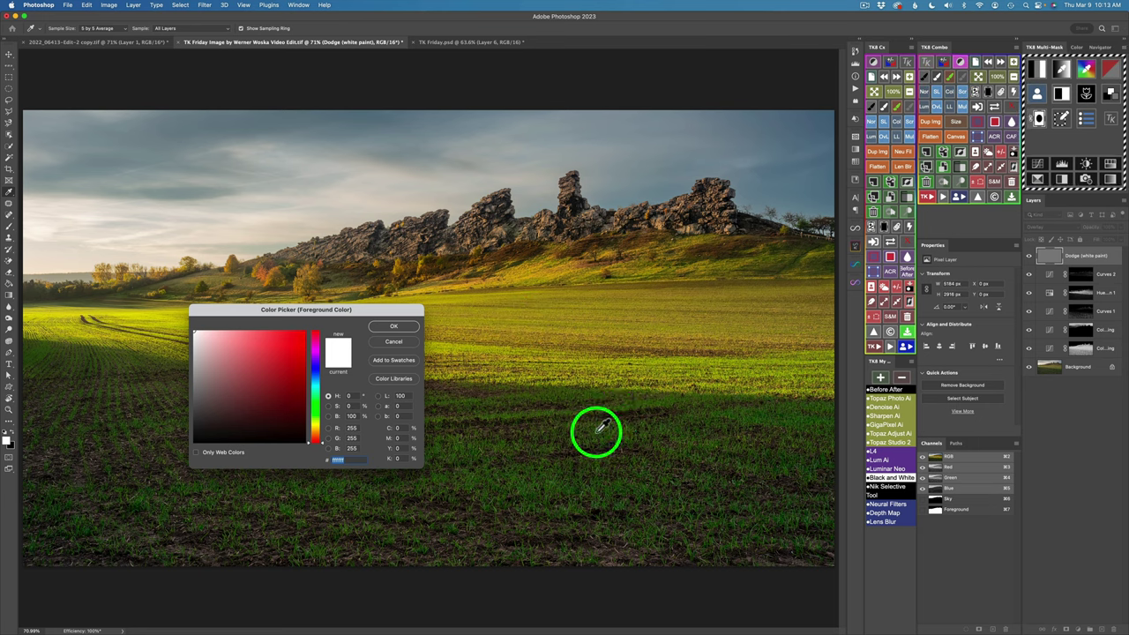
click(598, 428)
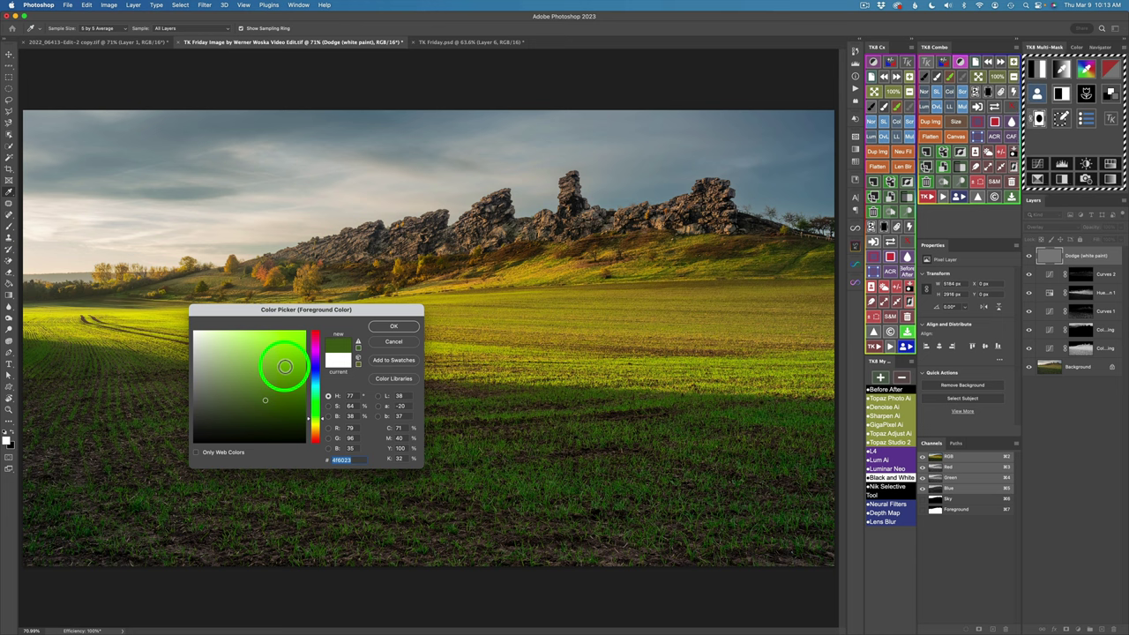
click(393, 325)
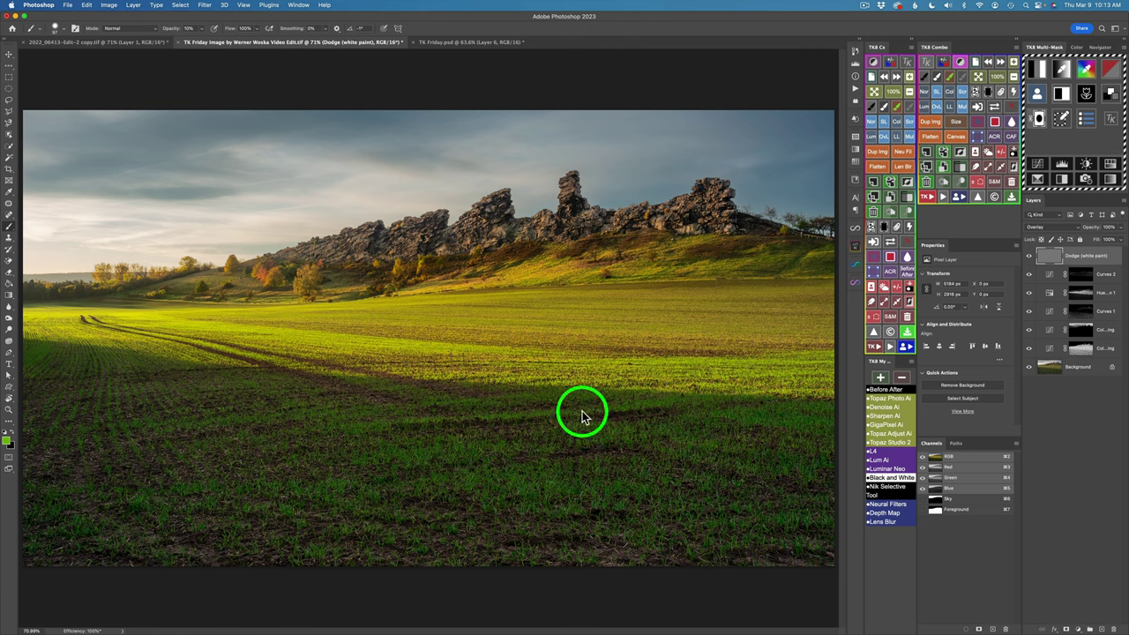
Paint green at 20% opacity over the shadowed foreground grass, and compare the image with the dodge layer hidden and shown.
mouse_move(582, 417)
mouse_down()
mouse_move(582, 406)
mouse_move(432, 418)
mouse_move(693, 406)
mouse_move(612, 405)
mouse_move(693, 412)
mouse_move(549, 441)
mouse_move(698, 433)
mouse_move(393, 458)
mouse_move(358, 451)
mouse_move(541, 475)
mouse_move(532, 484)
mouse_move(582, 477)
mouse_move(572, 492)
mouse_move(639, 490)
mouse_move(588, 479)
mouse_move(605, 486)
mouse_move(554, 488)
mouse_move(668, 488)
mouse_move(506, 493)
mouse_move(645, 502)
mouse_move(547, 491)
mouse_move(495, 440)
mouse_move(640, 433)
mouse_move(832, 470)
mouse_up()
key(2)
mouse_move(831, 470)
mouse_down()
mouse_move(745, 464)
mouse_move(766, 462)
mouse_move(720, 422)
mouse_move(851, 411)
mouse_move(739, 412)
mouse_move(748, 406)
mouse_move(840, 416)
mouse_move(736, 420)
mouse_move(683, 401)
mouse_move(345, 428)
mouse_move(418, 444)
mouse_move(348, 475)
mouse_move(366, 493)
mouse_move(279, 490)
mouse_move(427, 515)
mouse_move(360, 509)
mouse_move(330, 533)
mouse_move(226, 485)
mouse_move(141, 486)
mouse_move(180, 505)
mouse_move(148, 516)
mouse_move(228, 501)
mouse_move(221, 492)
mouse_move(188, 497)
mouse_move(274, 527)
mouse_move(254, 541)
mouse_move(223, 536)
mouse_move(278, 533)
mouse_move(340, 503)
mouse_move(320, 494)
mouse_move(408, 509)
mouse_move(384, 498)
mouse_move(650, 463)
mouse_move(680, 435)
mouse_move(659, 436)
mouse_move(812, 425)
mouse_up()
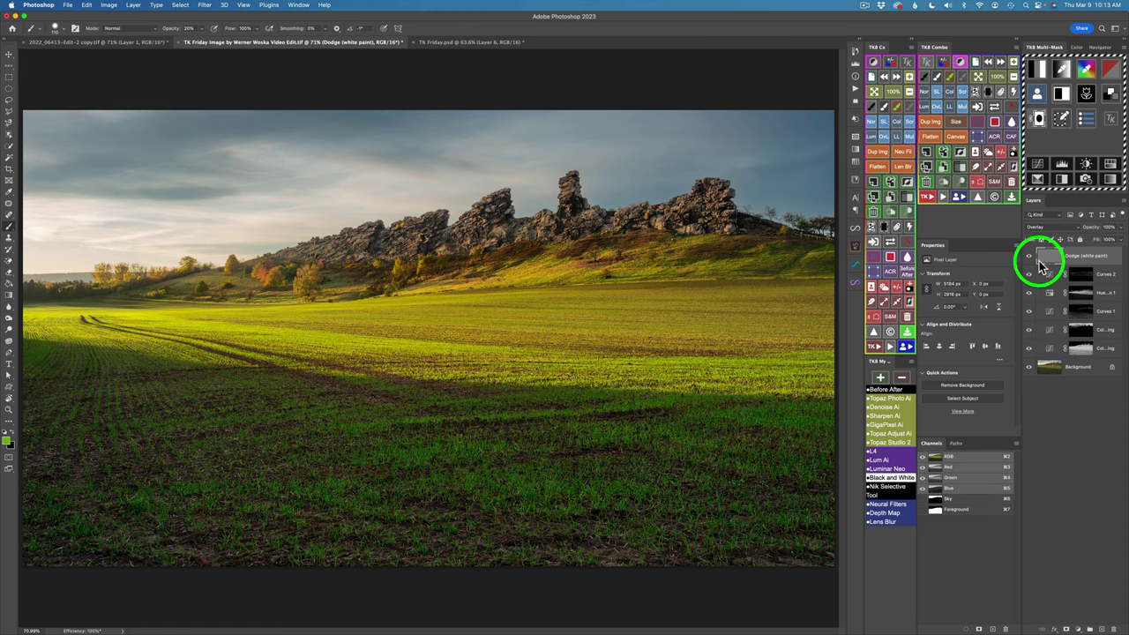
drag(1050, 257, 1030, 261)
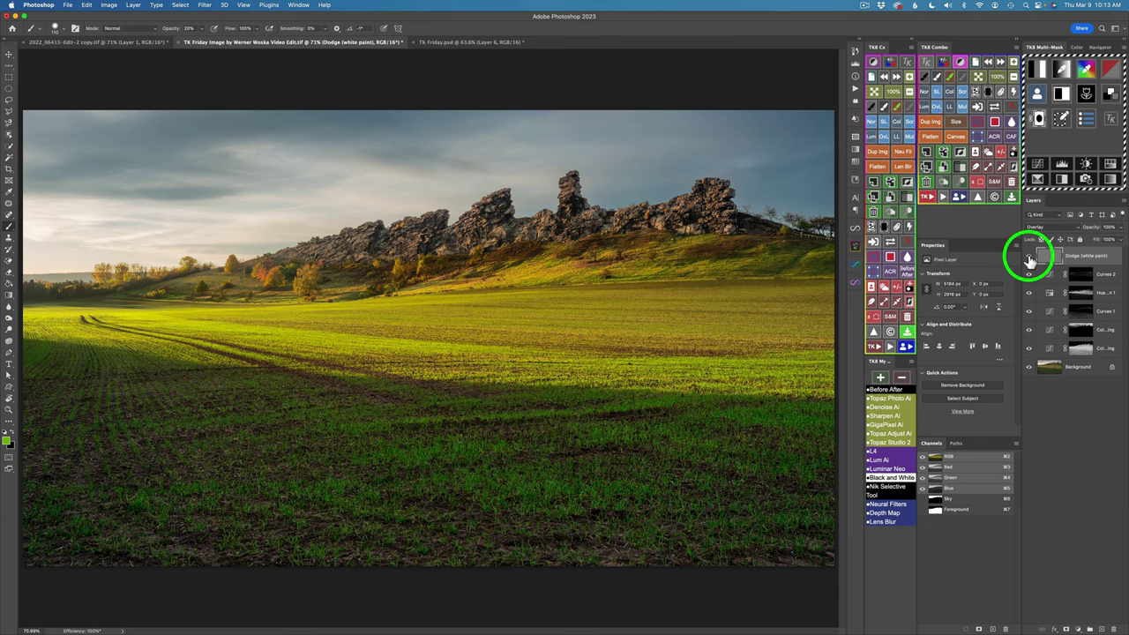
mouse_move(1029, 261)
mouse_down()
mouse_move(535, 400)
mouse_move(444, 400)
mouse_move(609, 397)
mouse_move(644, 410)
mouse_move(584, 419)
mouse_move(592, 429)
mouse_move(557, 433)
mouse_move(534, 451)
mouse_move(572, 446)
mouse_move(419, 452)
mouse_move(392, 517)
mouse_up()
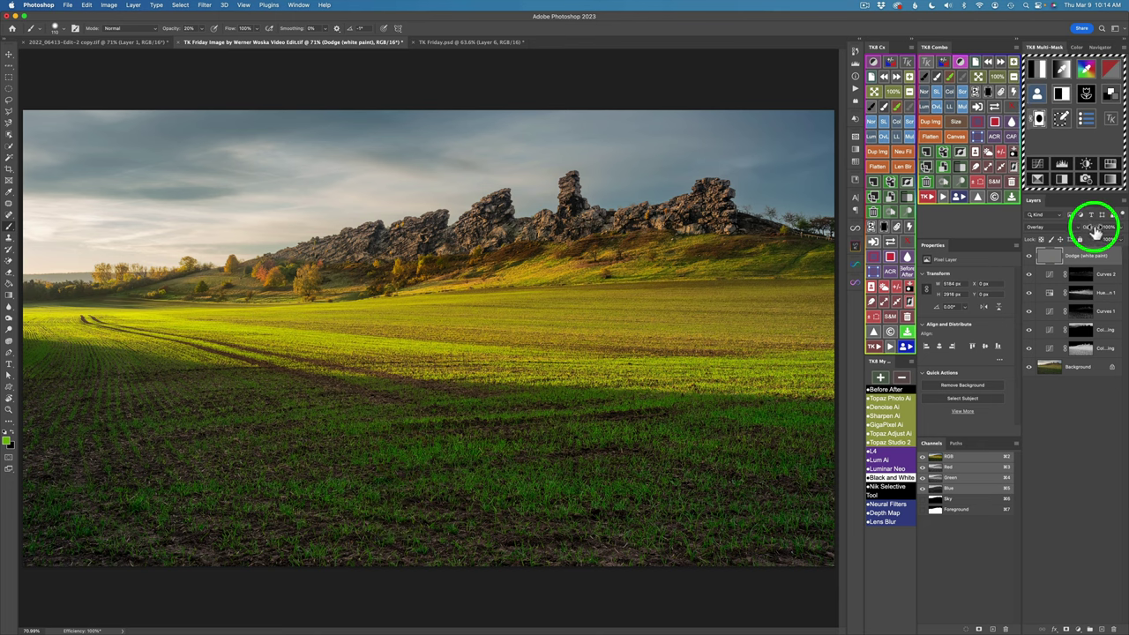
Lower the dodge layer's opacity to 84% and compare the image with the layer hidden and shown.
drag(1096, 231, 948, 236)
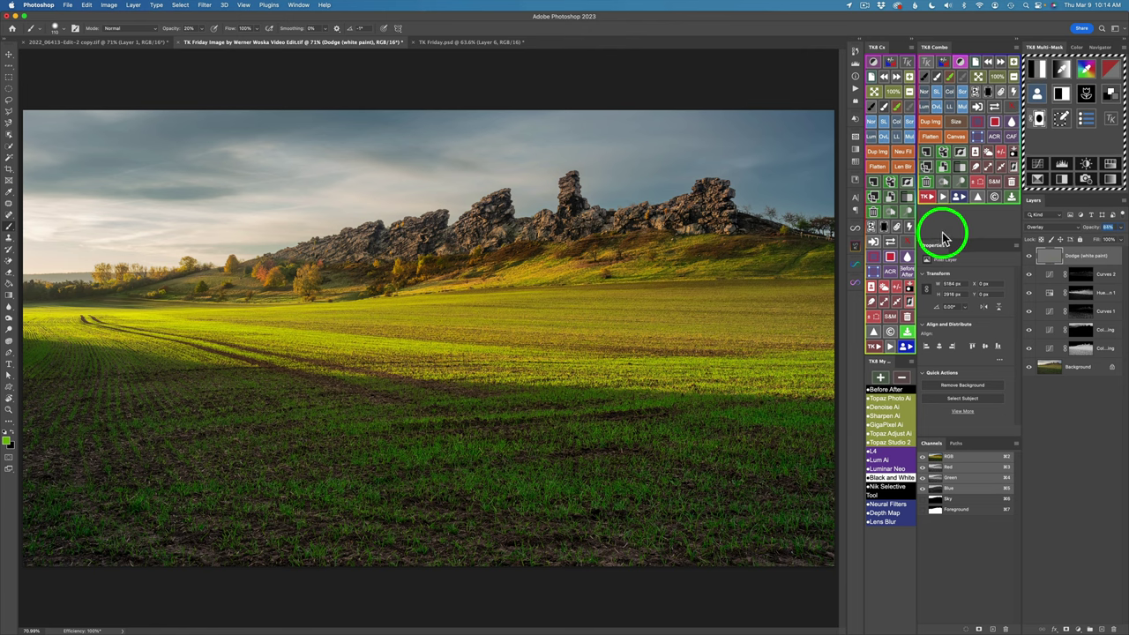
drag(943, 236, 956, 275)
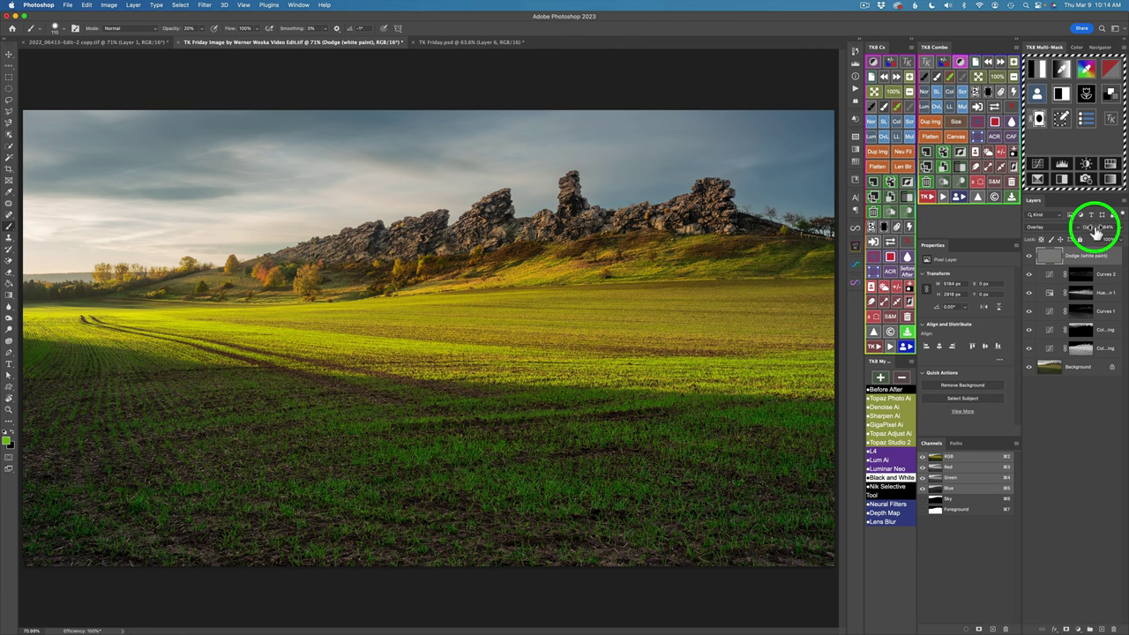
click(1029, 255)
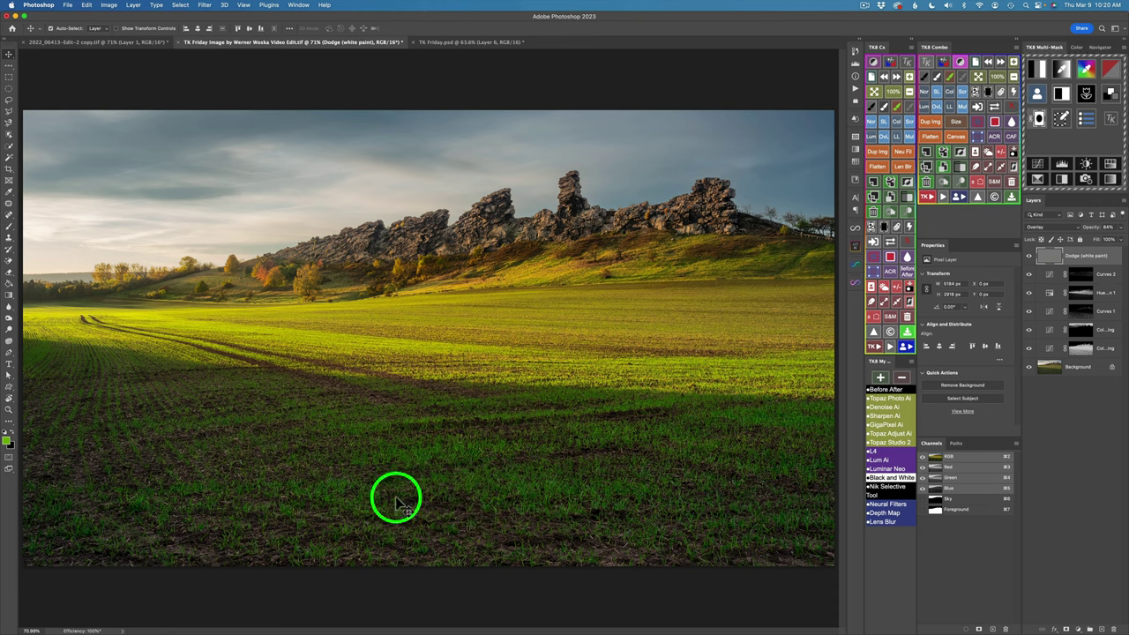
Generate a Darks-4 luminosity mask and add a Soft Light burn layer filled with 50% gray above the dodge layer.
click(1039, 68)
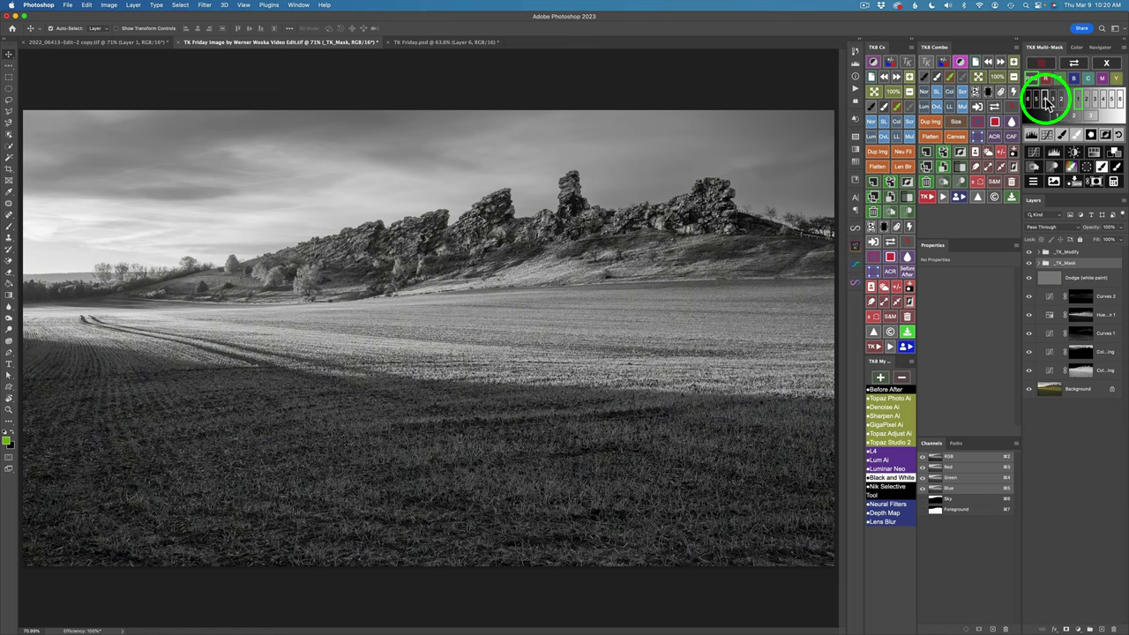
click(1045, 99)
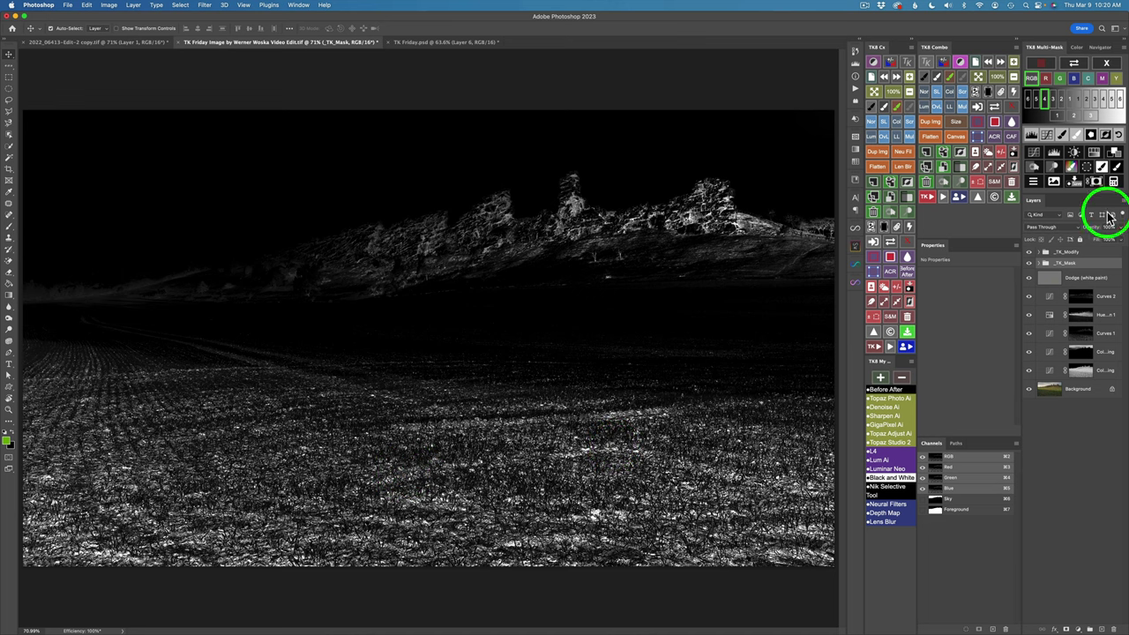
click(1029, 167)
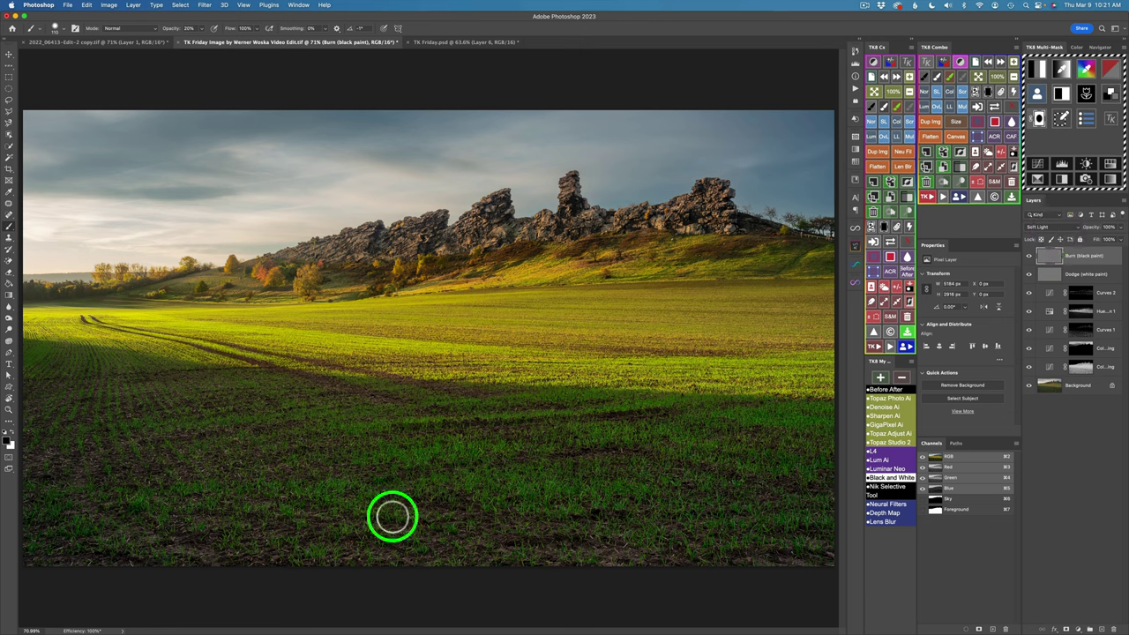
Paint black on the burn layer along the foreground's lower edge at 100% and 50% brush opacity, comparing it with the layer hidden and shown.
key(0)
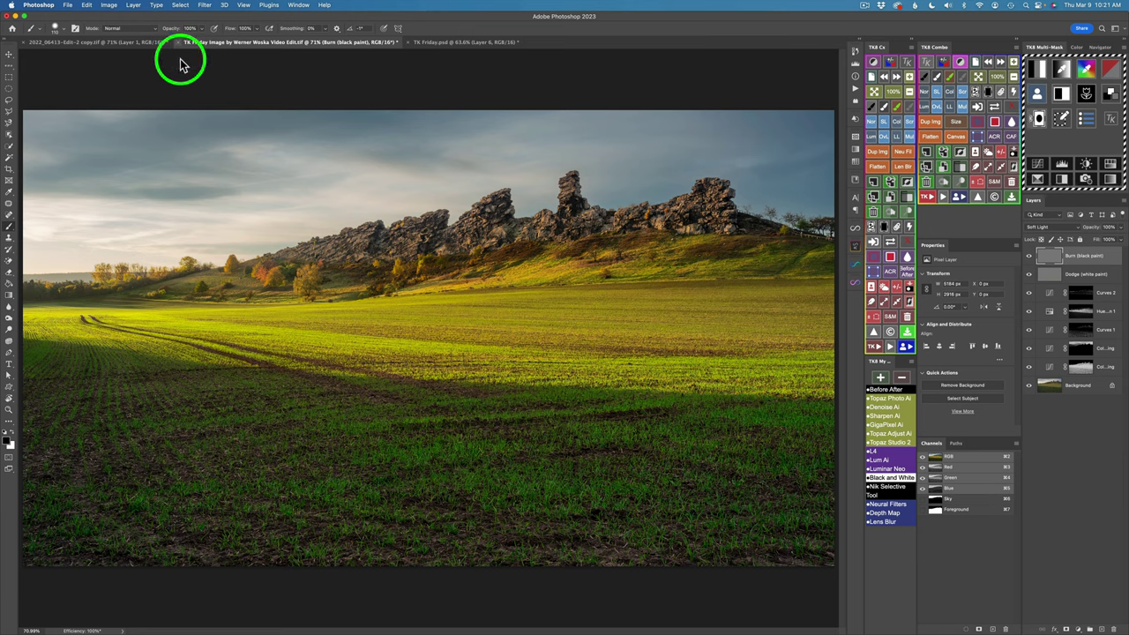
mouse_move(494, 507)
mouse_down()
mouse_move(578, 522)
mouse_move(580, 546)
mouse_move(582, 425)
mouse_up()
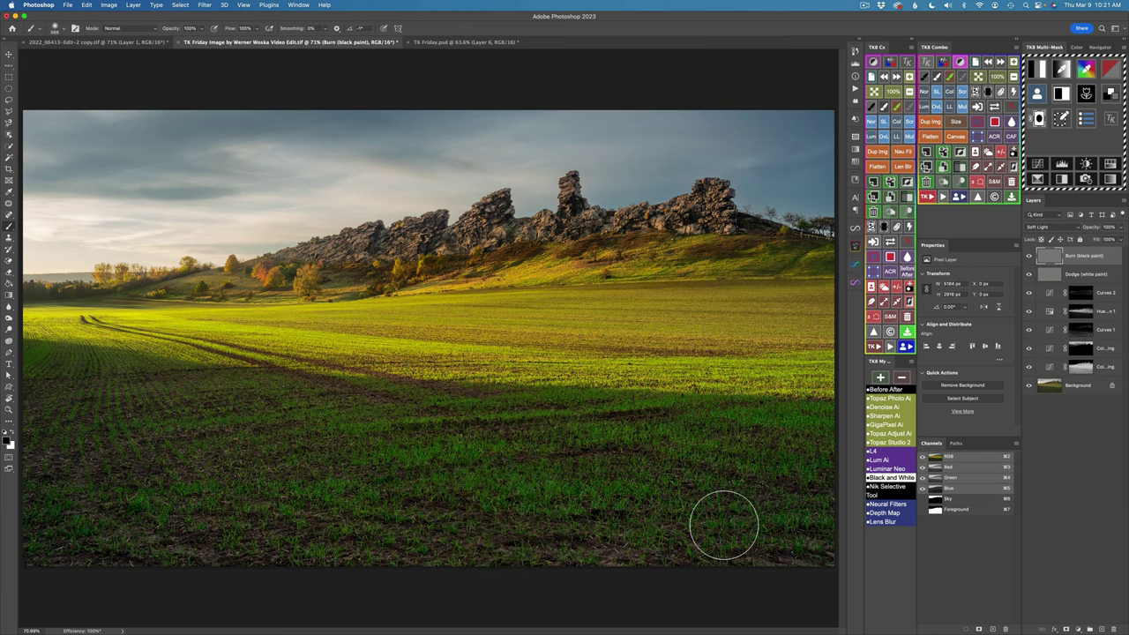
drag(648, 518, 688, 525)
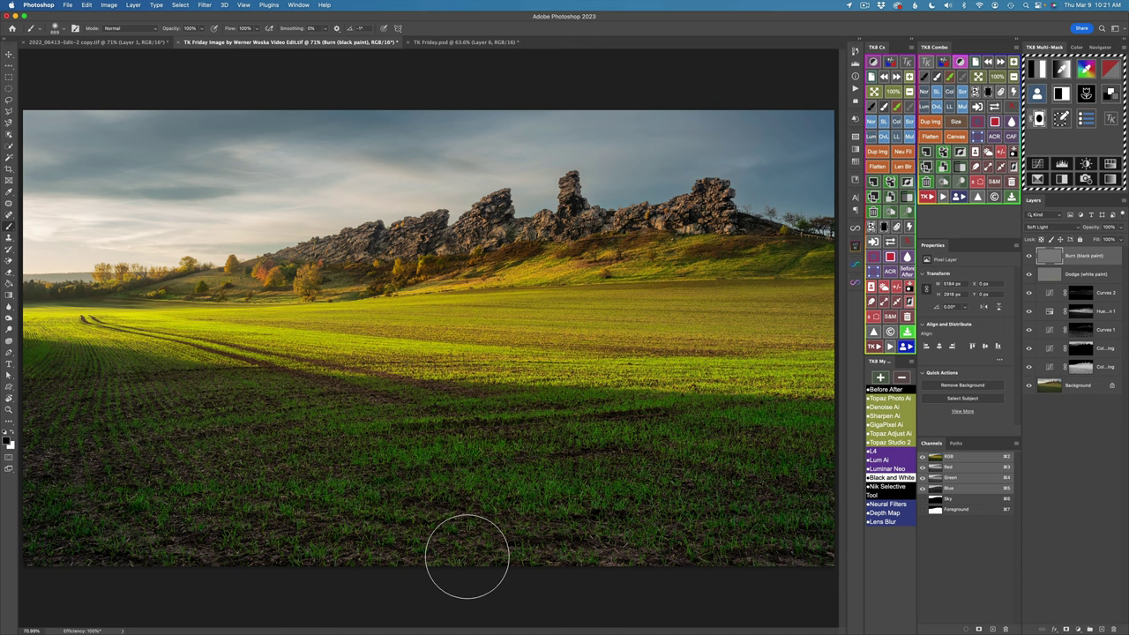
click(1028, 256)
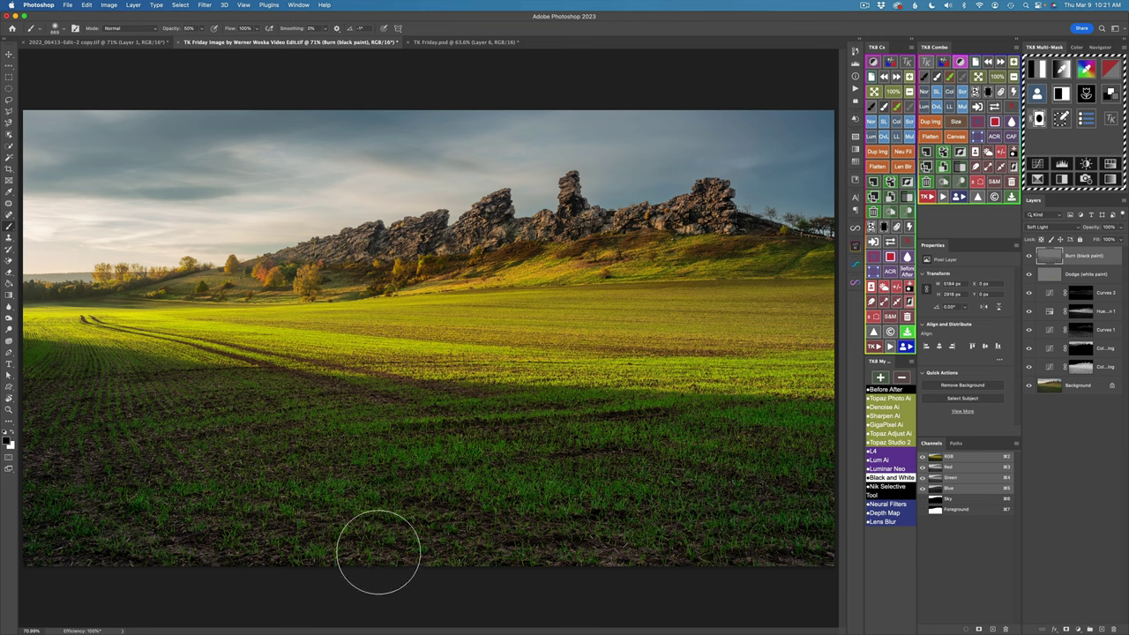
key(5)
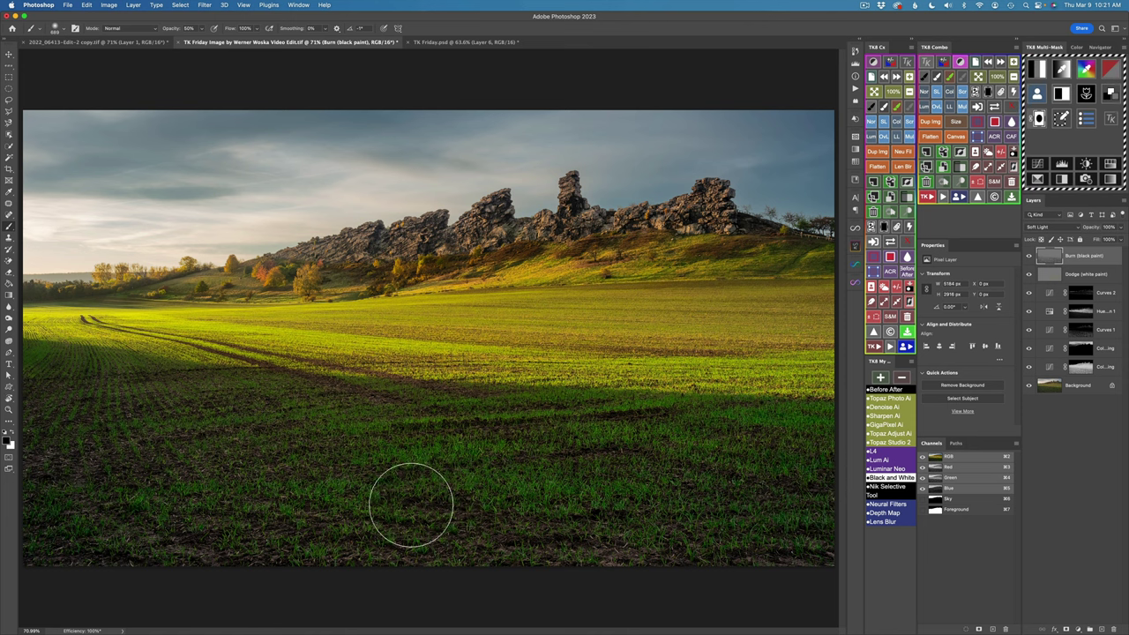
click(816, 557)
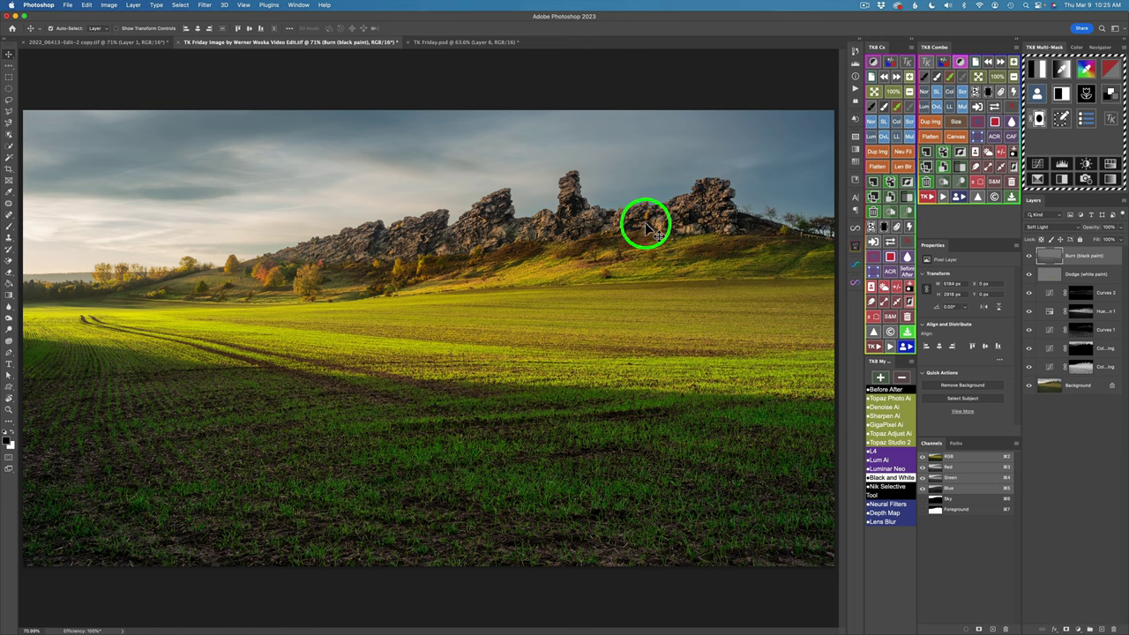
Run the Paint Contrast action and accept 50% gray (808080) as its paint color.
click(874, 347)
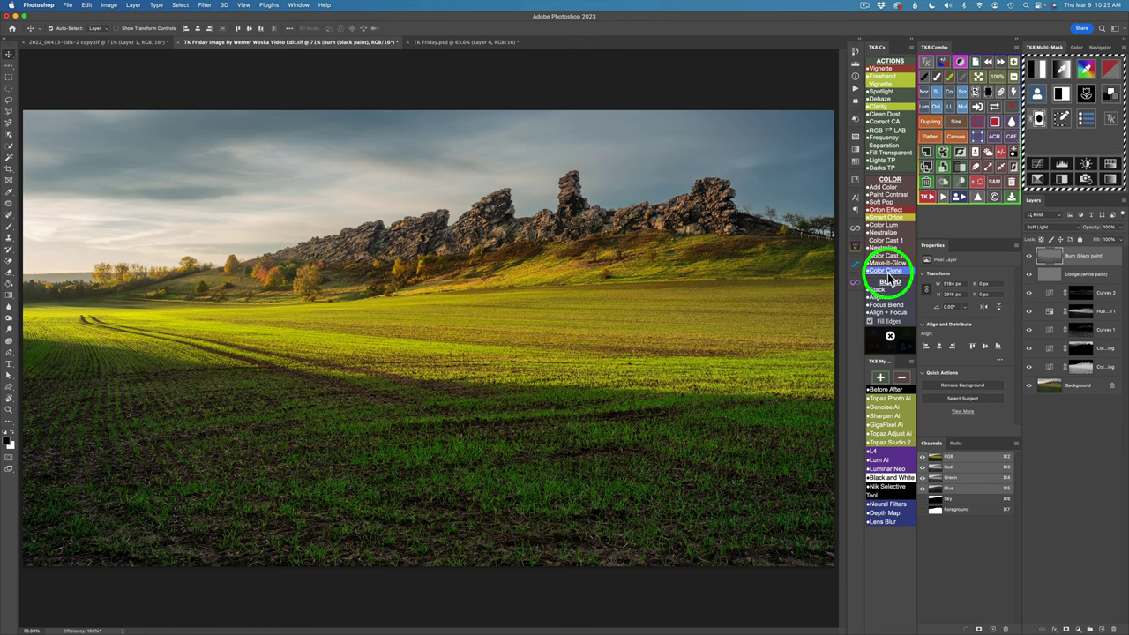
click(889, 196)
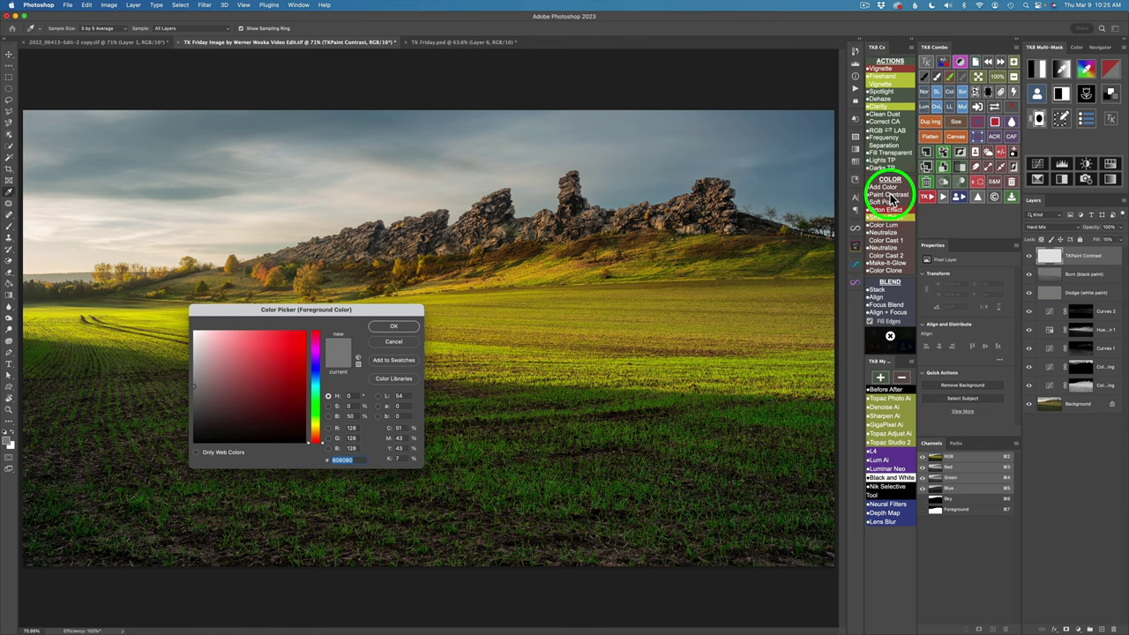
click(394, 328)
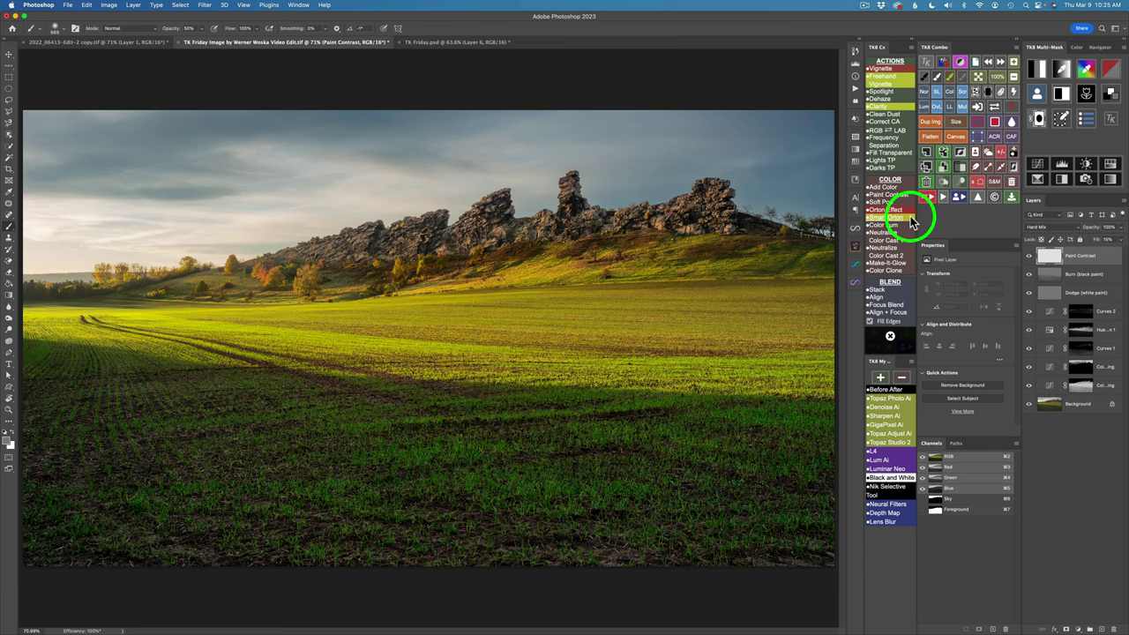
Apply the saved Foreground channel as the layer mask of the Paint Contrast layer.
click(981, 107)
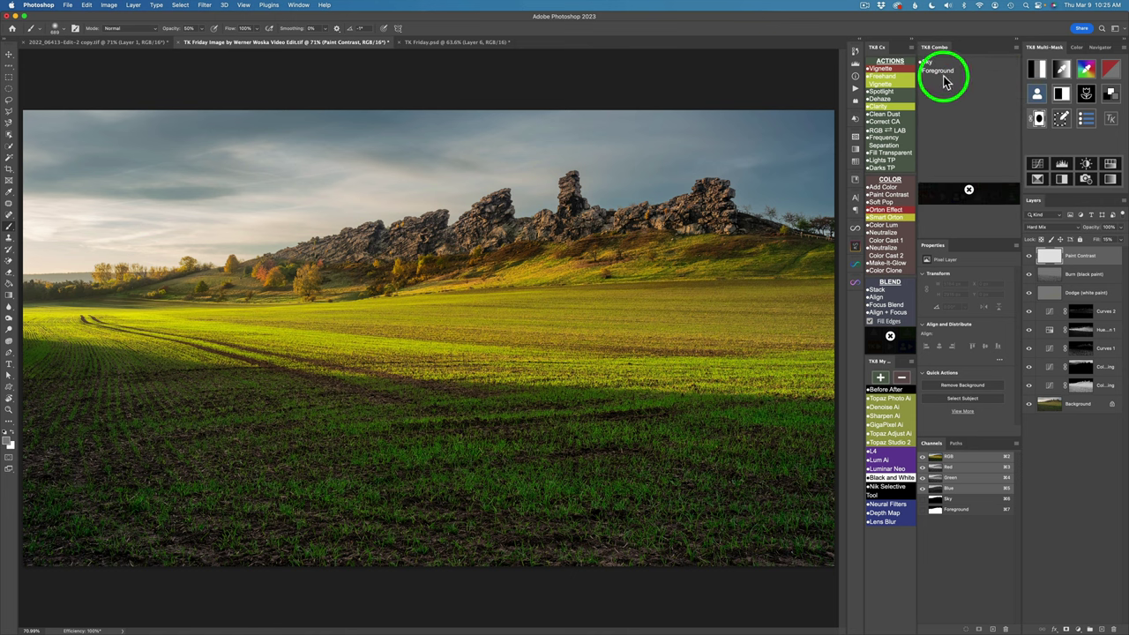
click(933, 71)
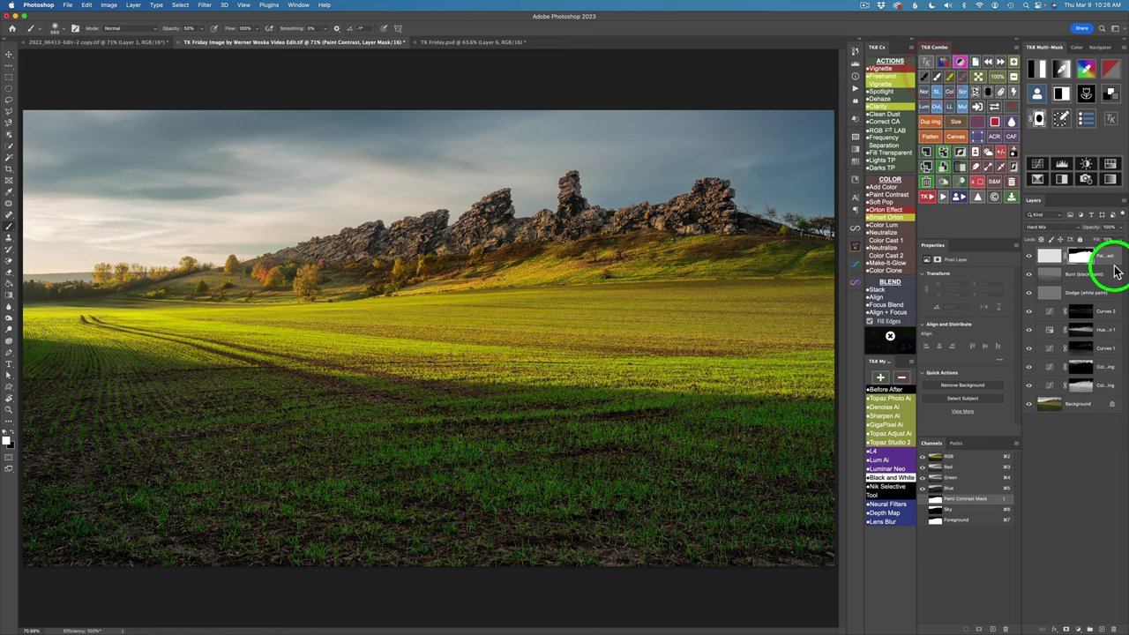
click(938, 78)
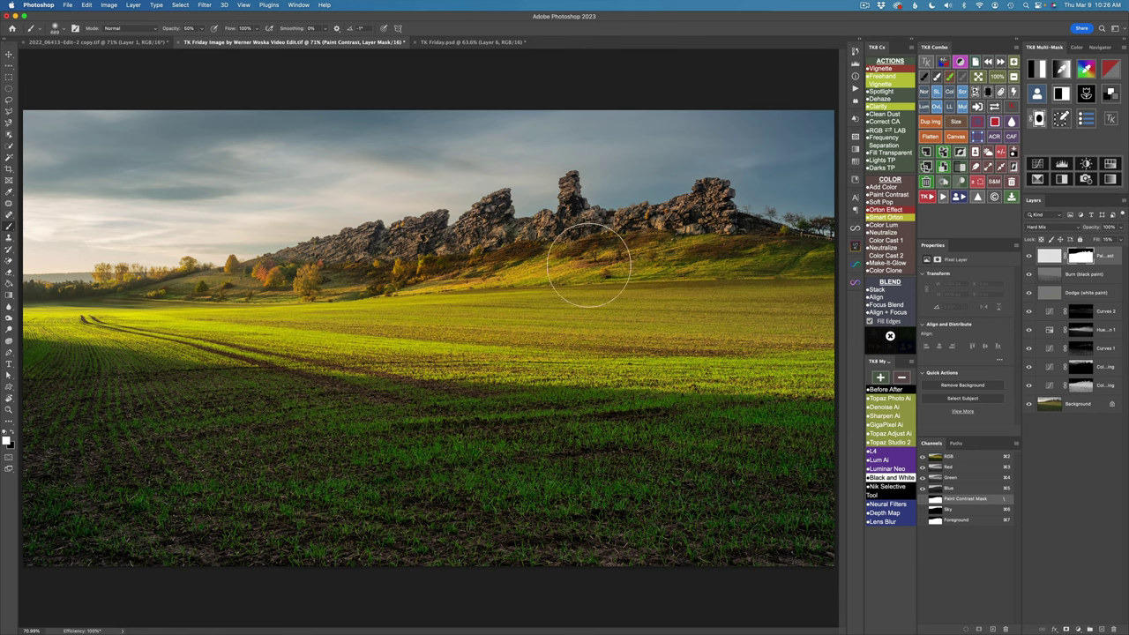
mouse_move(707, 207)
mouse_down()
mouse_move(610, 201)
mouse_move(638, 217)
mouse_move(736, 232)
mouse_move(728, 225)
mouse_up()
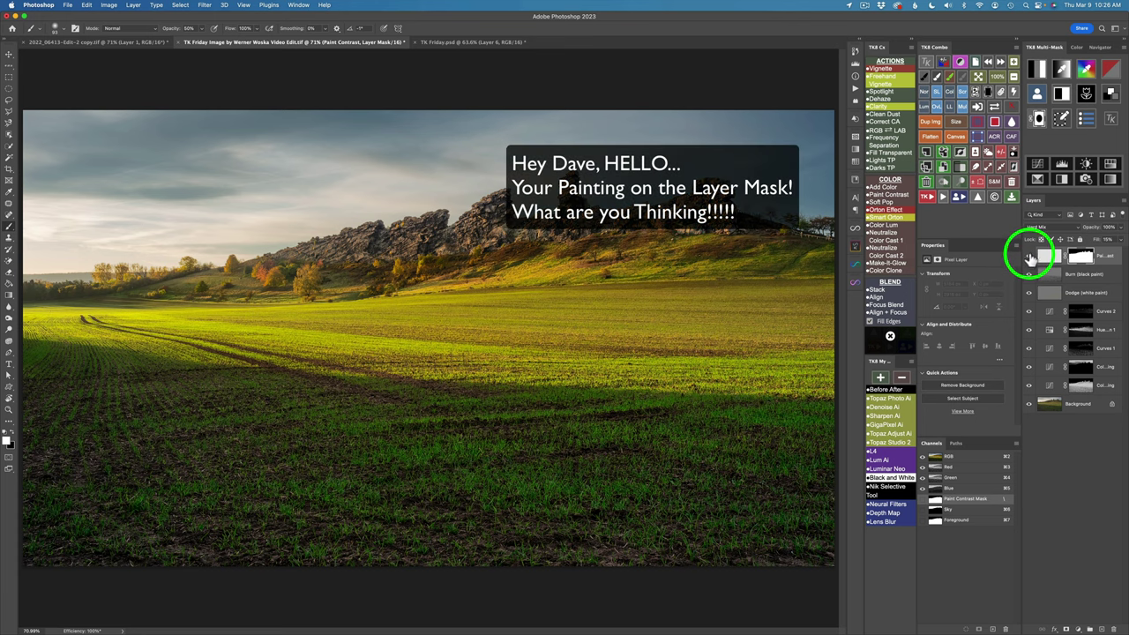
click(1032, 256)
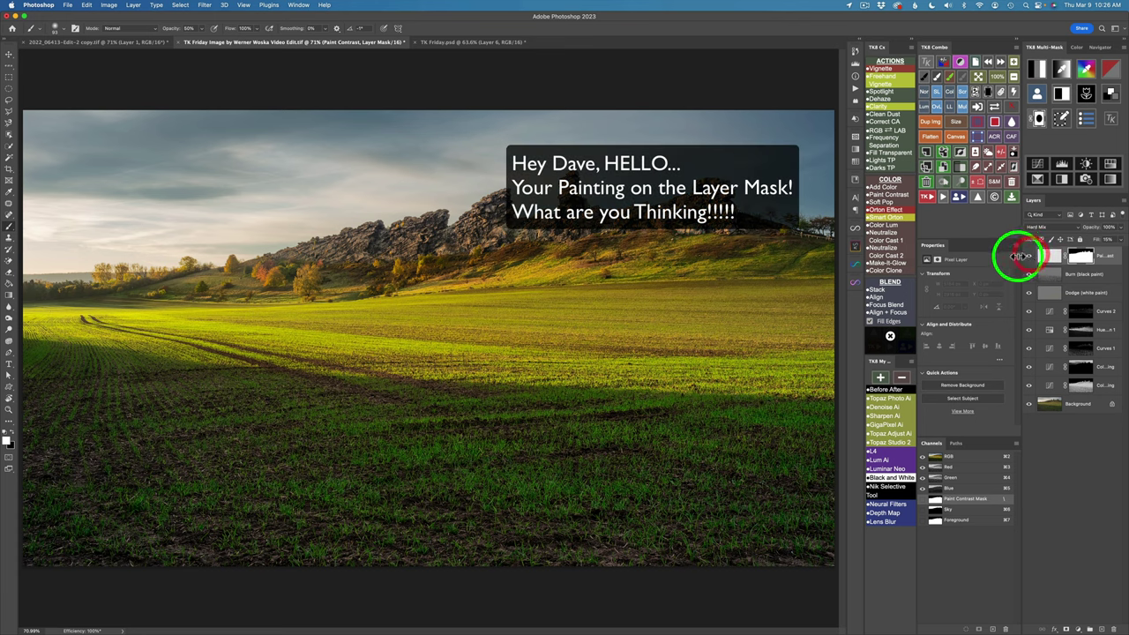
key(0)
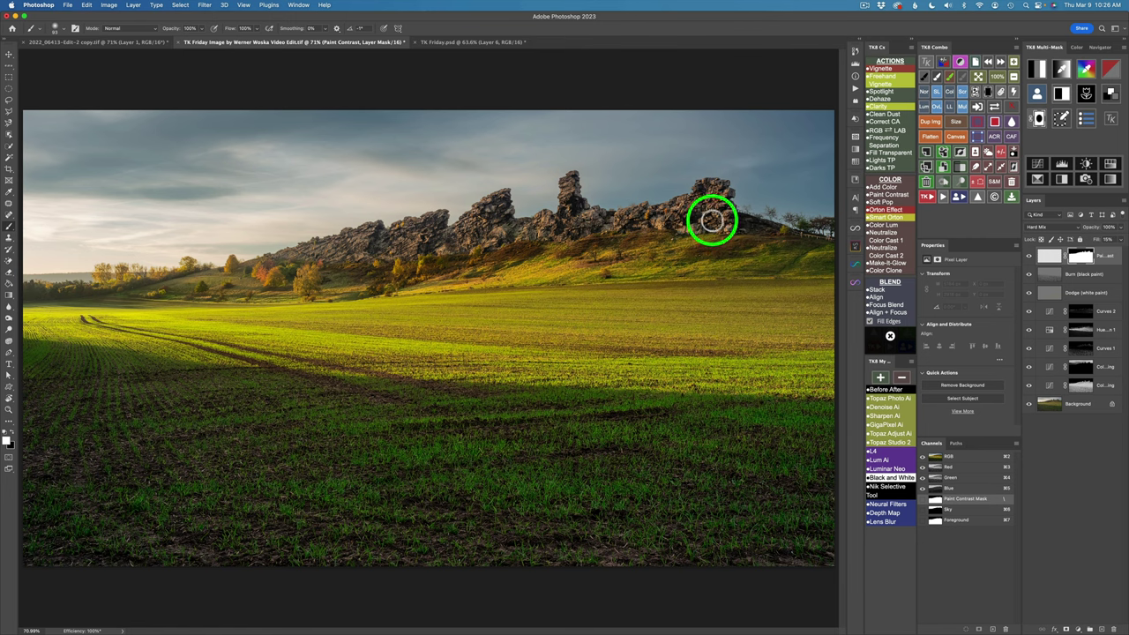
Revert the history to the Apply Channel Mask state, discarding the brush strokes painted on the layer mask.
click(856, 63)
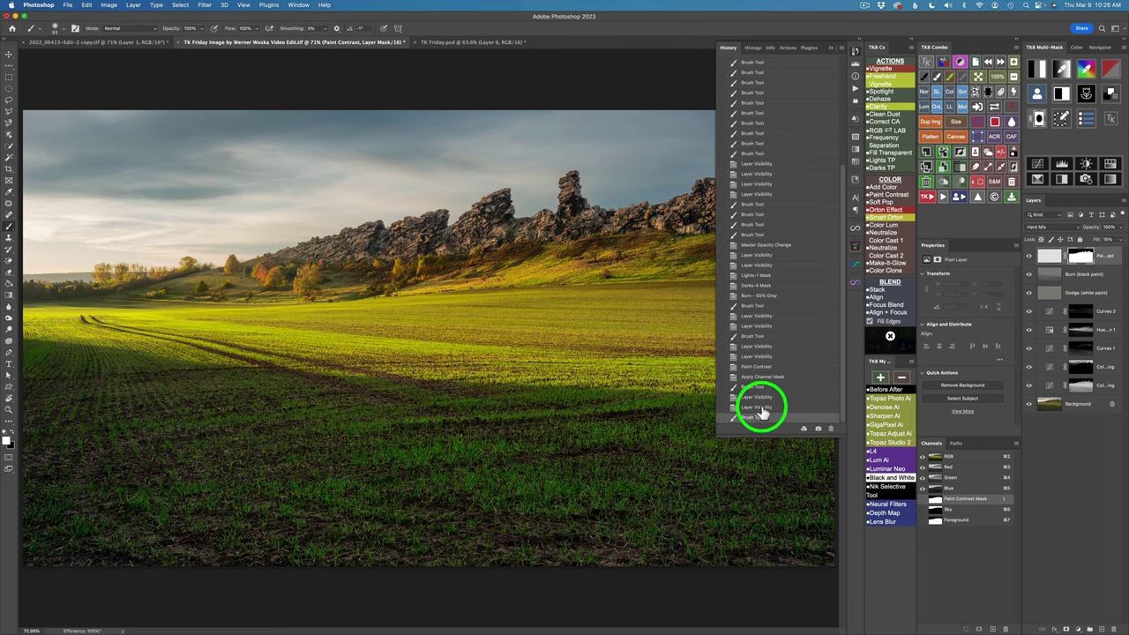
click(763, 408)
click(854, 50)
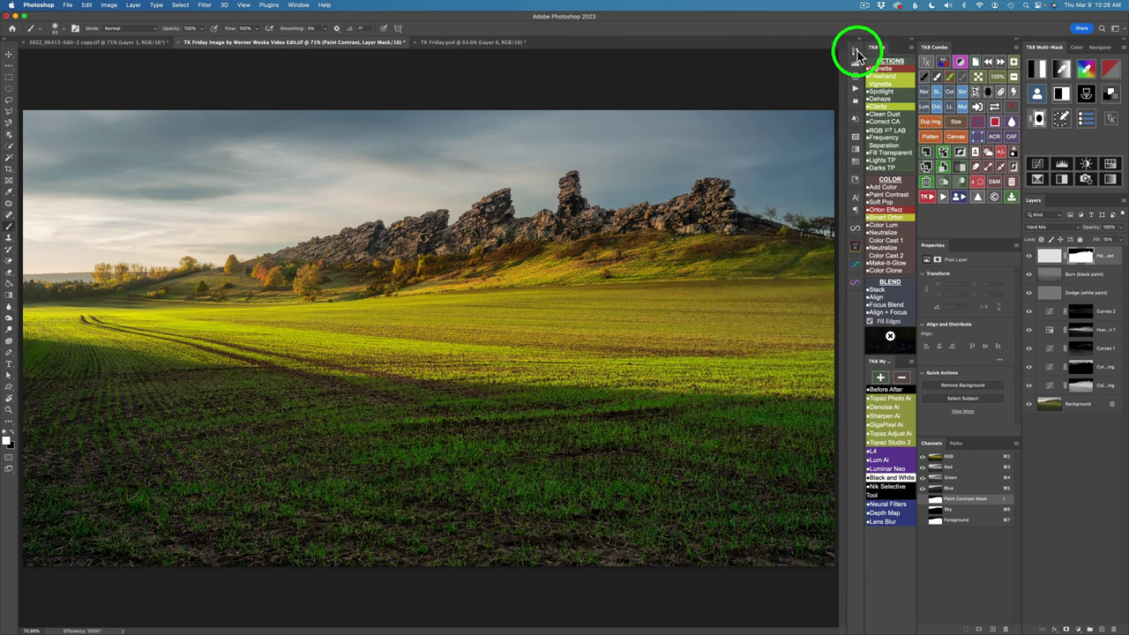
click(855, 50)
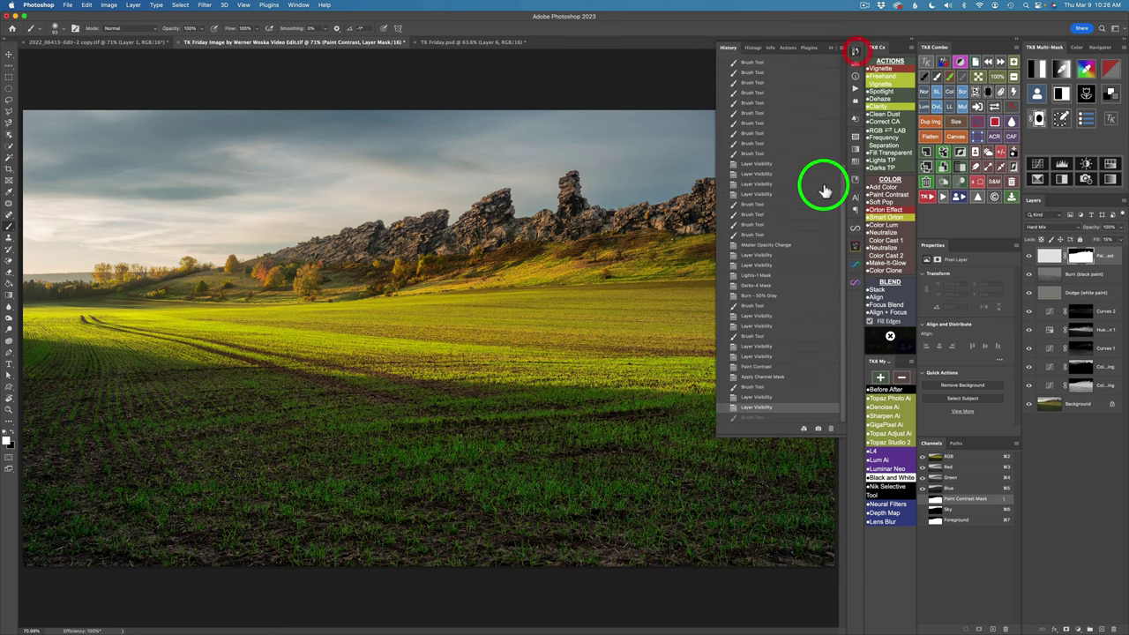
click(764, 377)
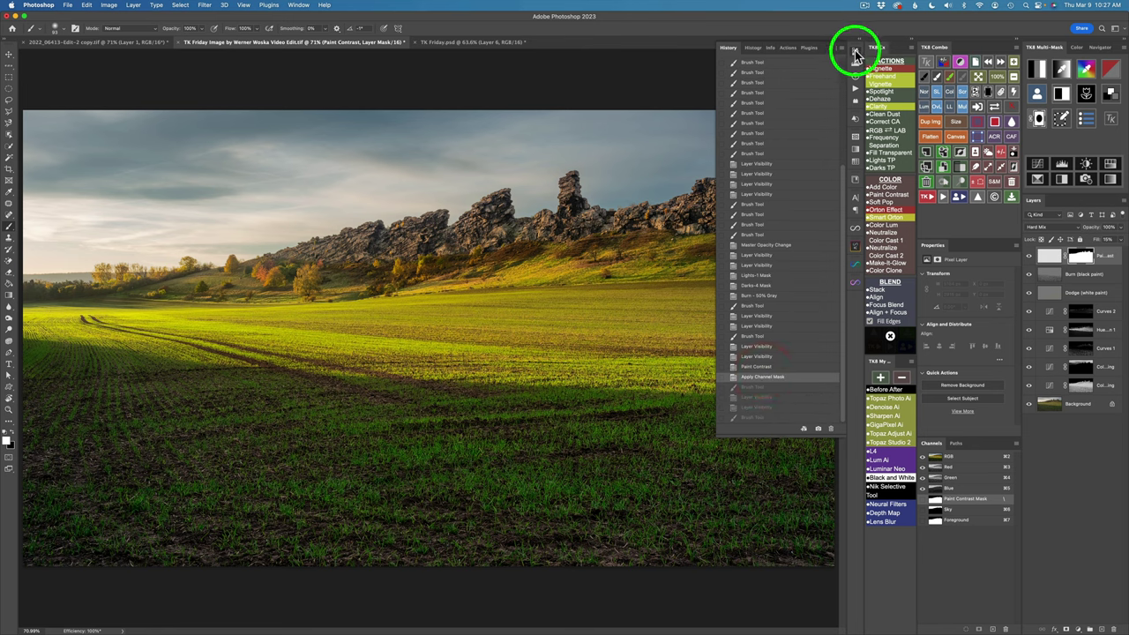
click(855, 51)
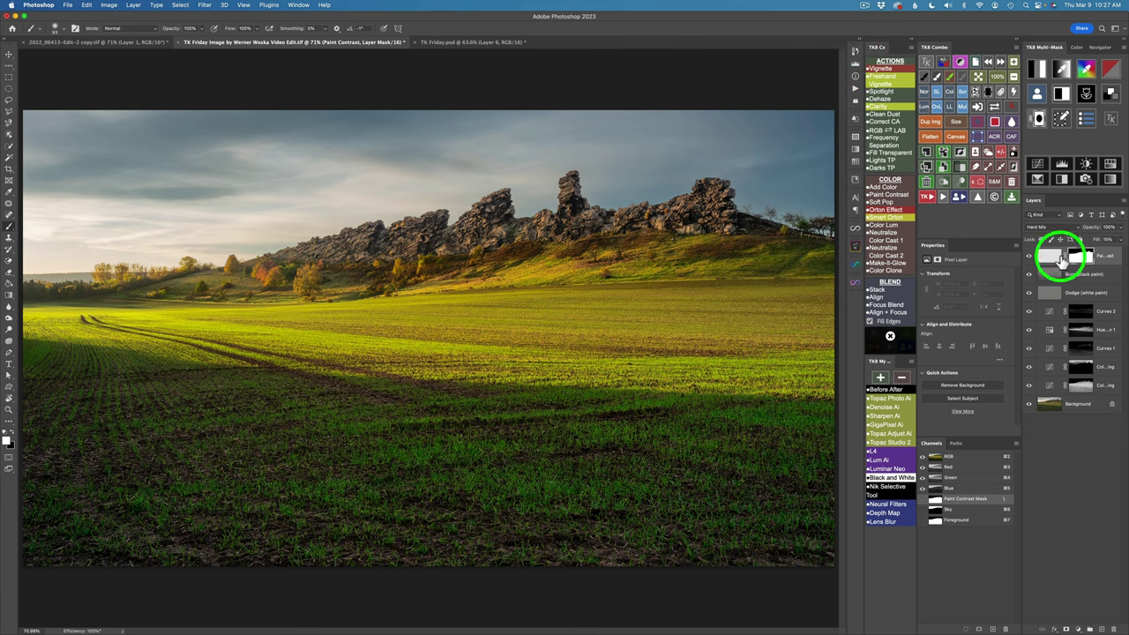
Target the Paint Contrast layer's pixels instead of its mask and paint over the whole rock ridge at 50% brush opacity.
click(1051, 256)
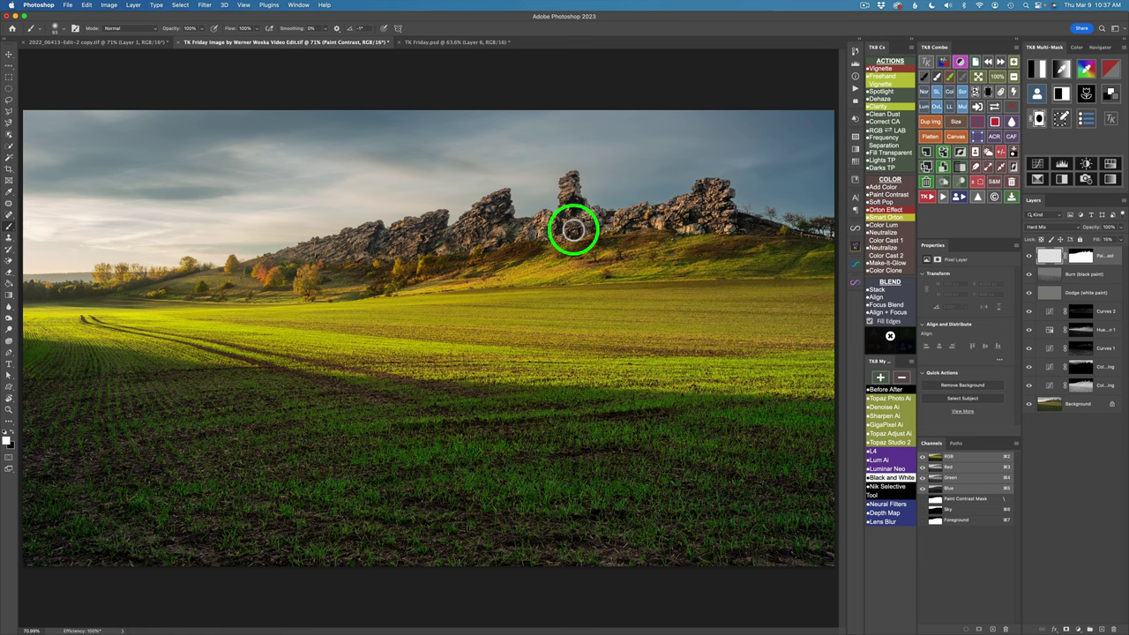
mouse_move(534, 237)
mouse_down()
mouse_move(507, 234)
mouse_move(509, 211)
mouse_move(492, 214)
mouse_move(489, 198)
mouse_move(488, 235)
mouse_move(523, 227)
mouse_move(403, 225)
mouse_move(437, 216)
mouse_move(407, 238)
mouse_move(442, 247)
mouse_move(395, 228)
mouse_move(380, 247)
mouse_move(334, 246)
mouse_move(369, 242)
mouse_move(348, 257)
mouse_move(343, 244)
mouse_move(362, 250)
mouse_move(338, 255)
mouse_move(363, 255)
mouse_move(405, 250)
mouse_up()
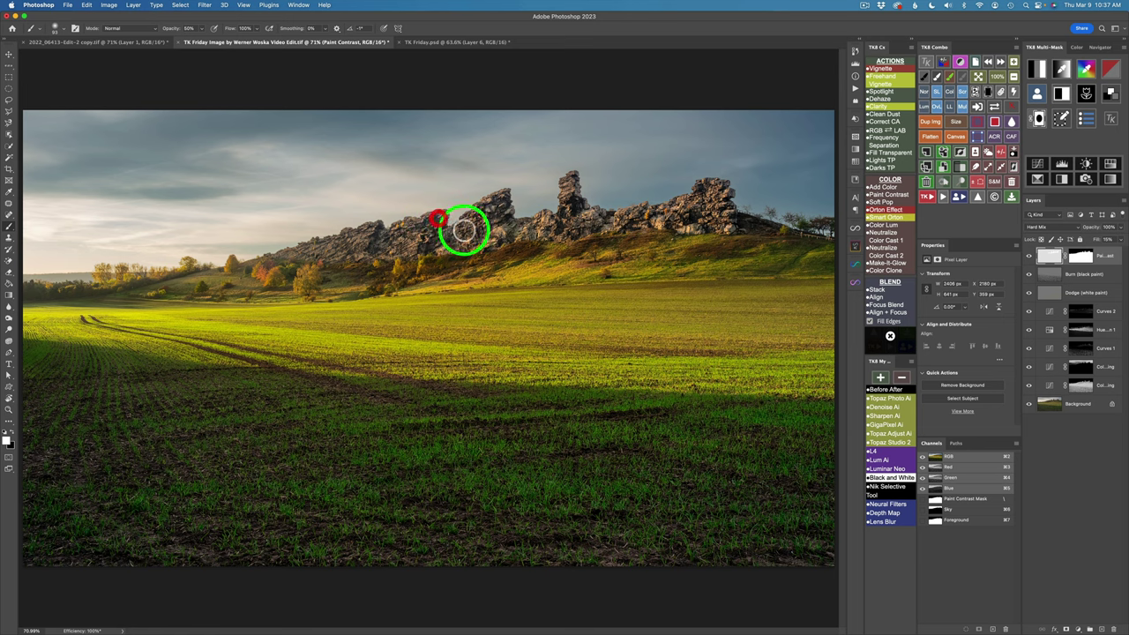
mouse_move(464, 242)
mouse_down()
mouse_move(501, 233)
mouse_move(505, 193)
mouse_up()
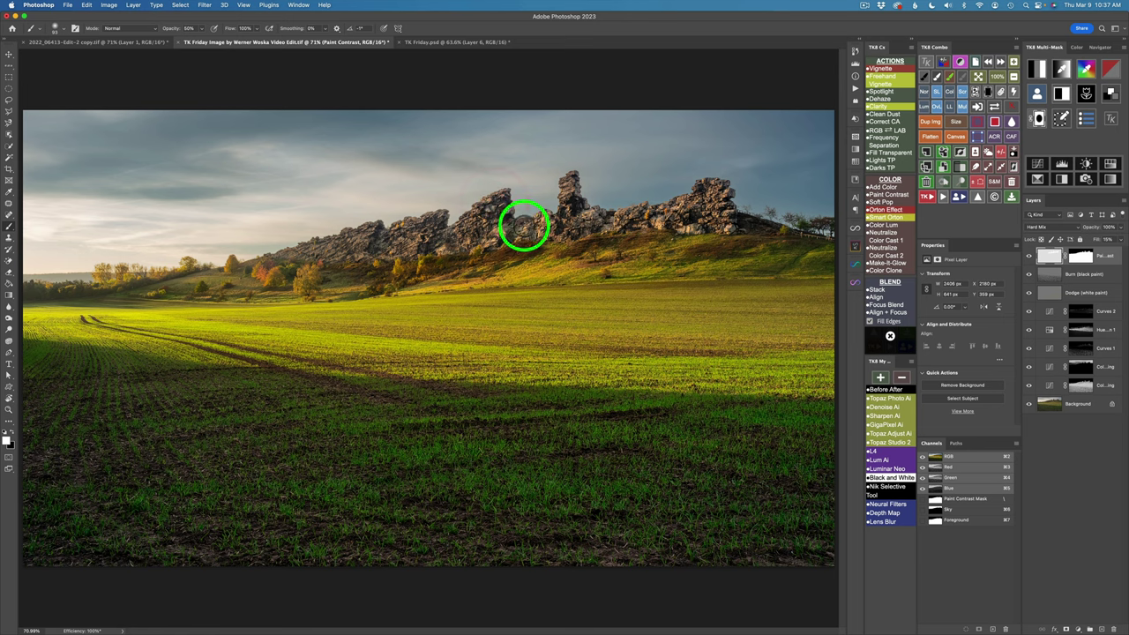
click(607, 225)
click(687, 223)
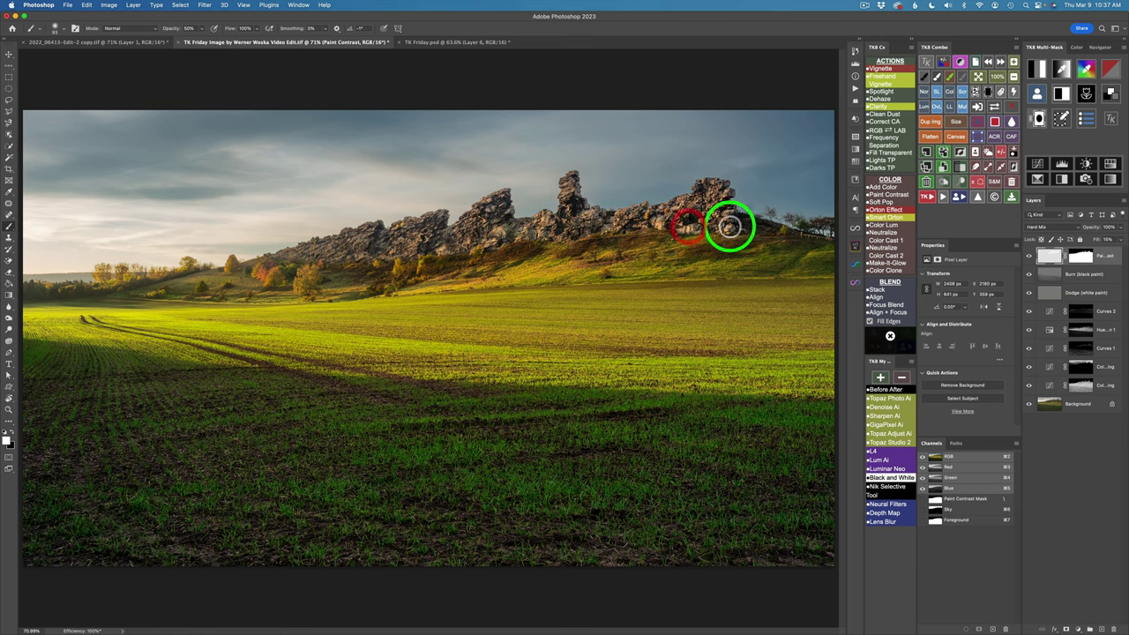
click(721, 191)
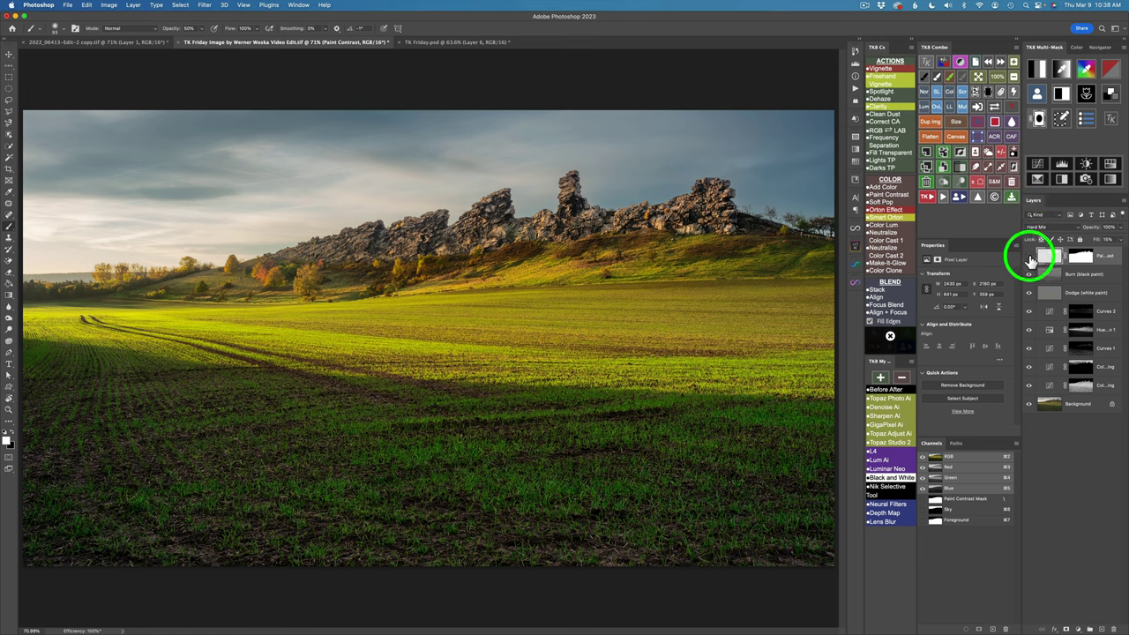
Lower the Paint Contrast layer's opacity to 81%, comparing the rocks with the layer hidden and shown.
click(1029, 258)
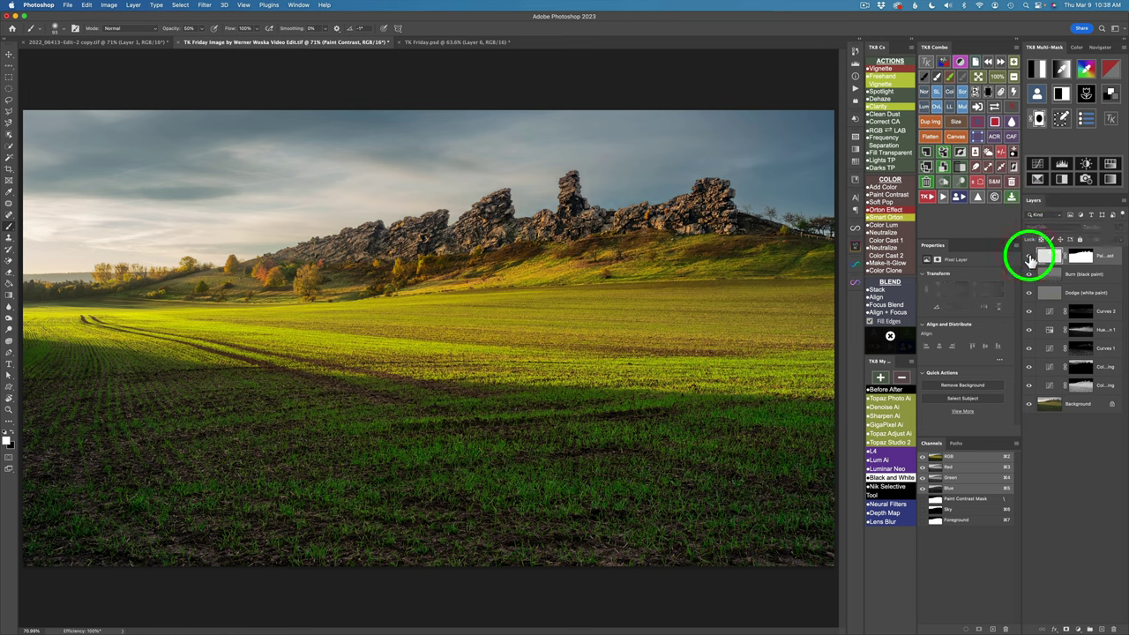
click(1030, 257)
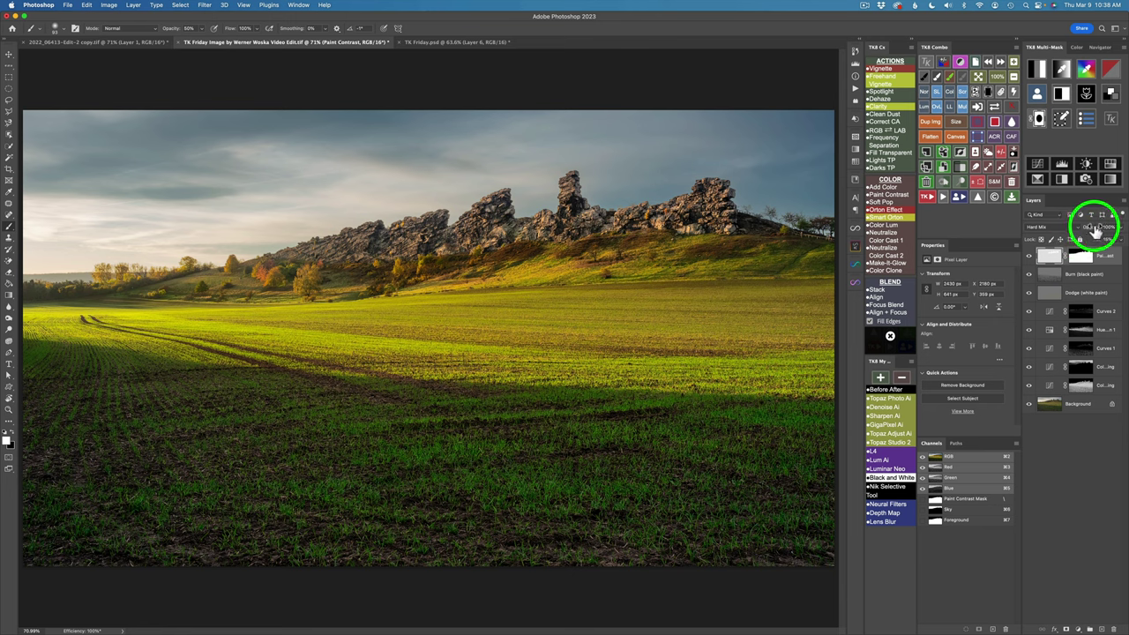
drag(1093, 228, 954, 228)
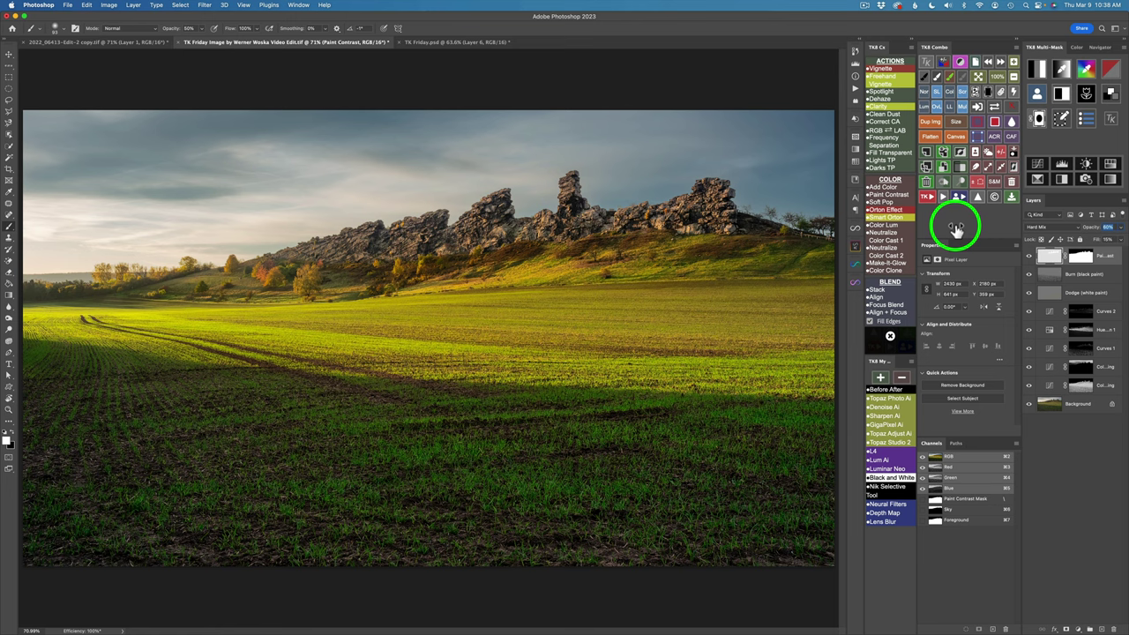
drag(956, 229, 956, 229)
click(1028, 257)
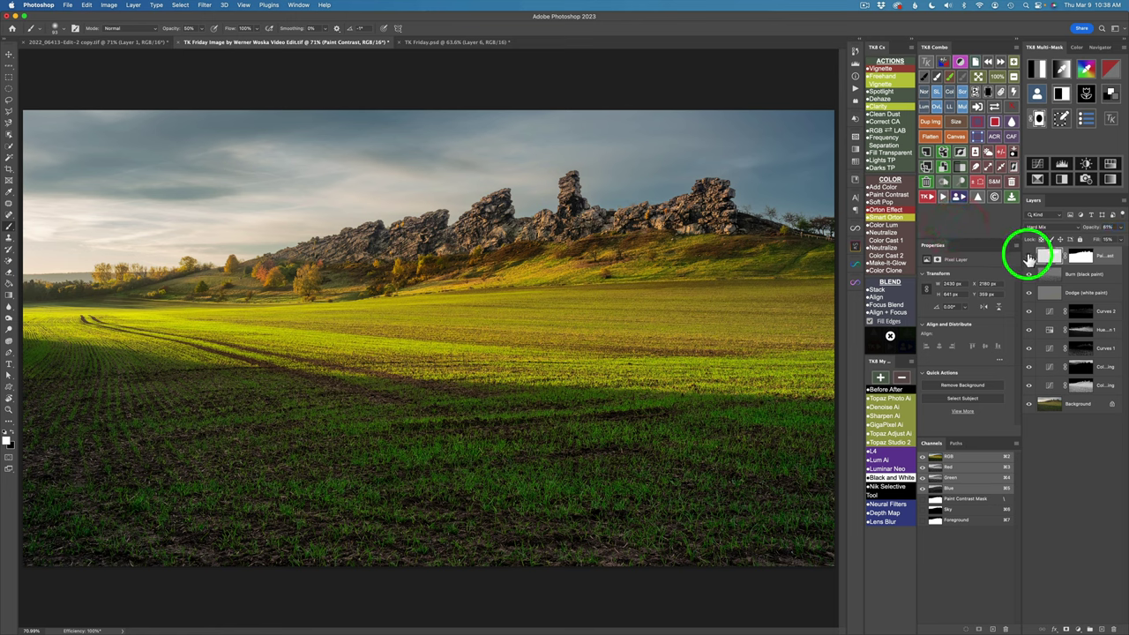
Compare the rock ridge with the Paint Contrast layer hidden and shown.
click(1028, 257)
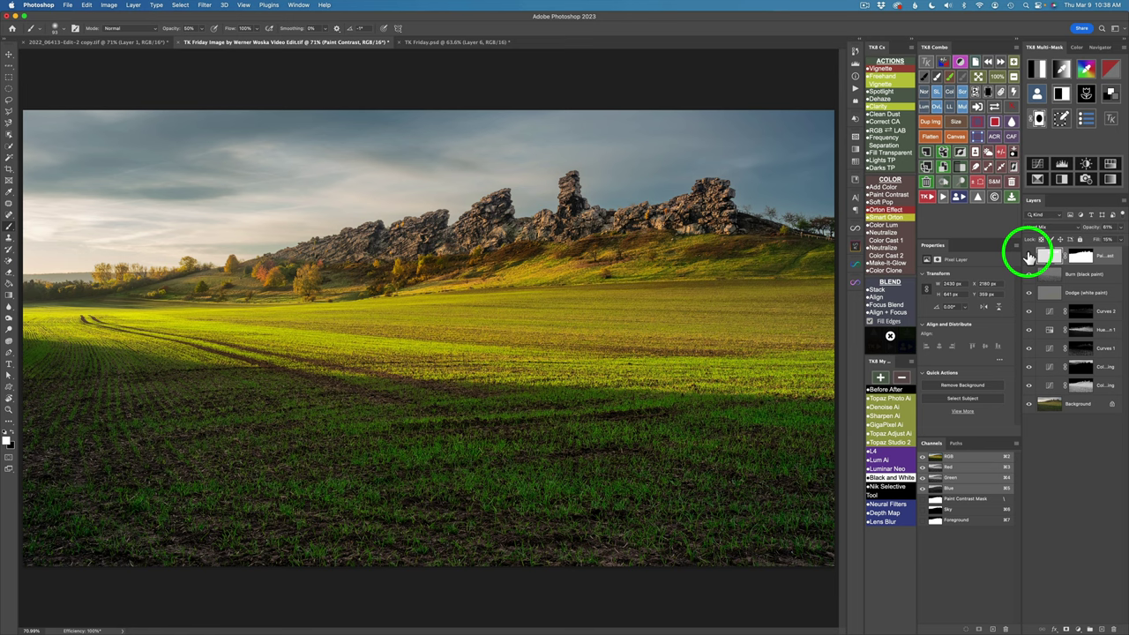
key(v)
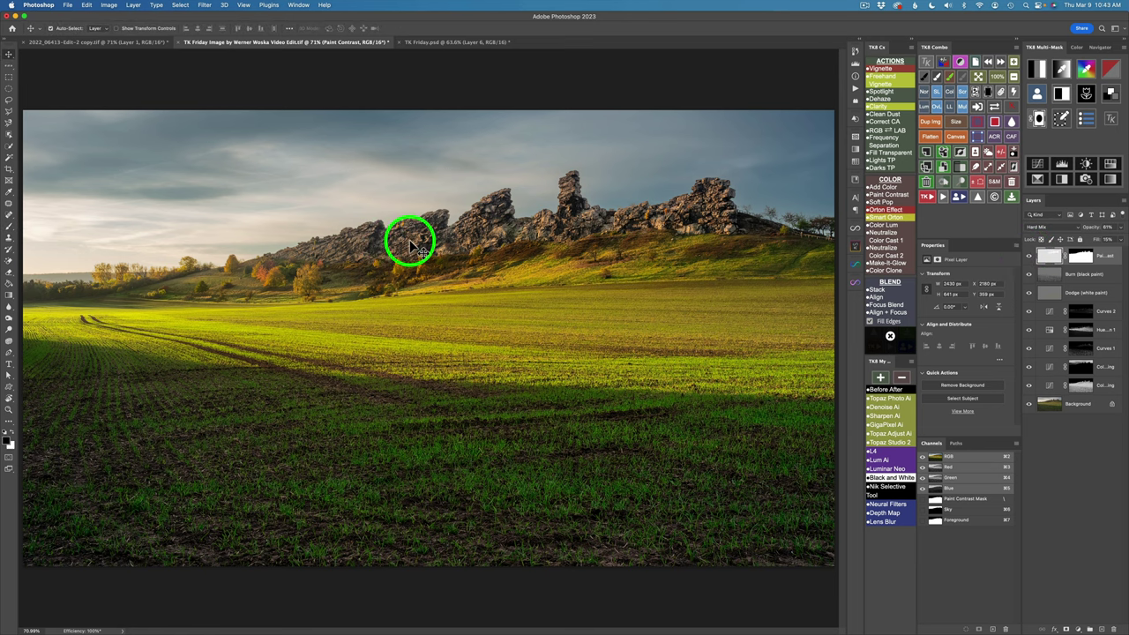
mouse_move(411, 245)
mouse_down()
mouse_move(345, 247)
mouse_move(410, 236)
mouse_up()
drag(493, 233, 318, 252)
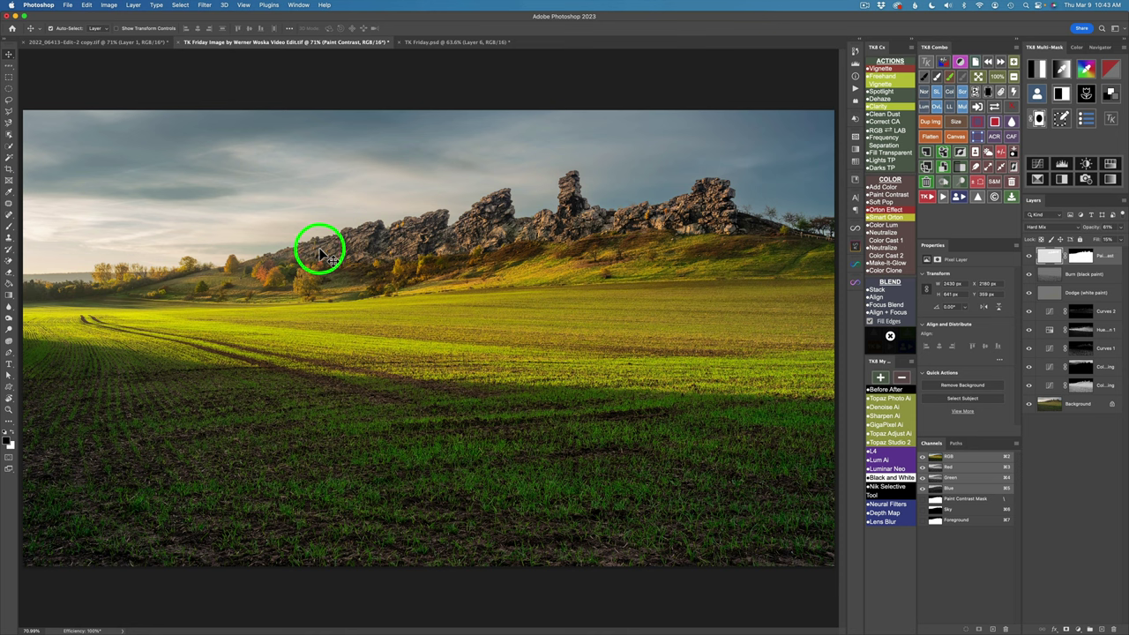
Add a Curves adjustment layer with a black mask above the Paint Contrast layer and set its blend mode to Multiply.
click(1041, 162)
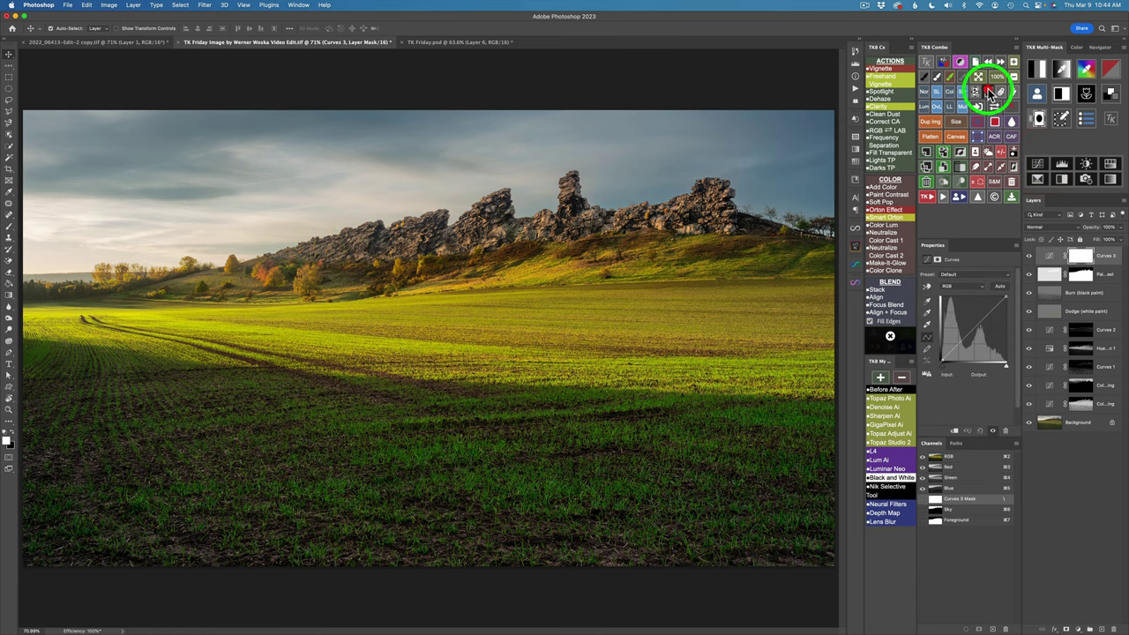
click(990, 92)
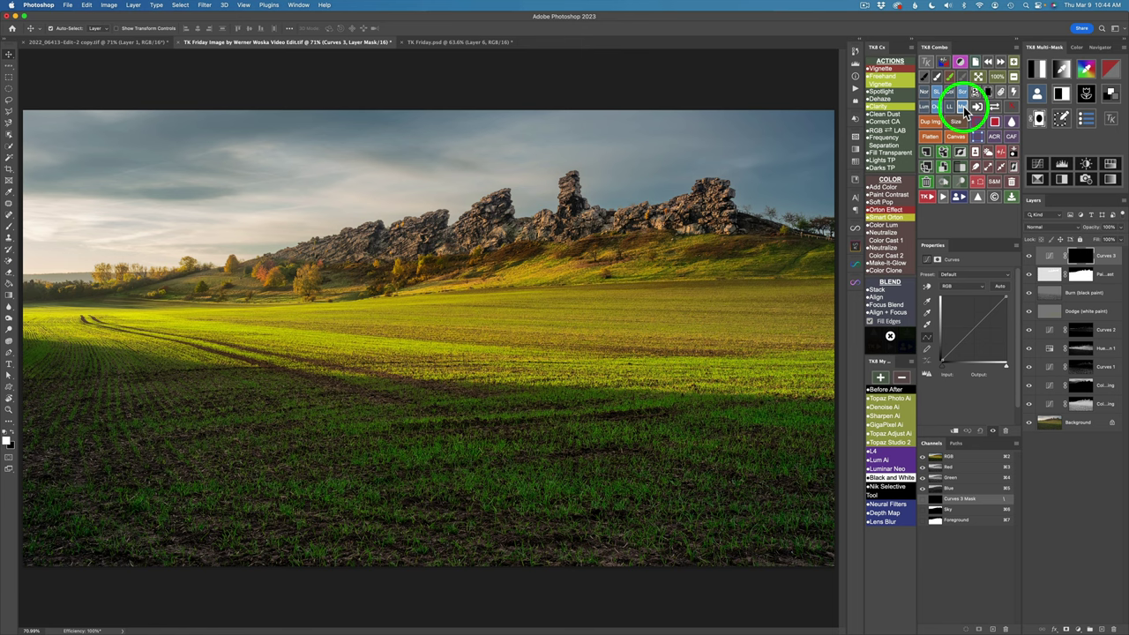
click(963, 107)
Generate a TK8 zone mask from the dark rock tone #4b4742 sampled on the ridge and restrict it to the darker tones.
click(1065, 71)
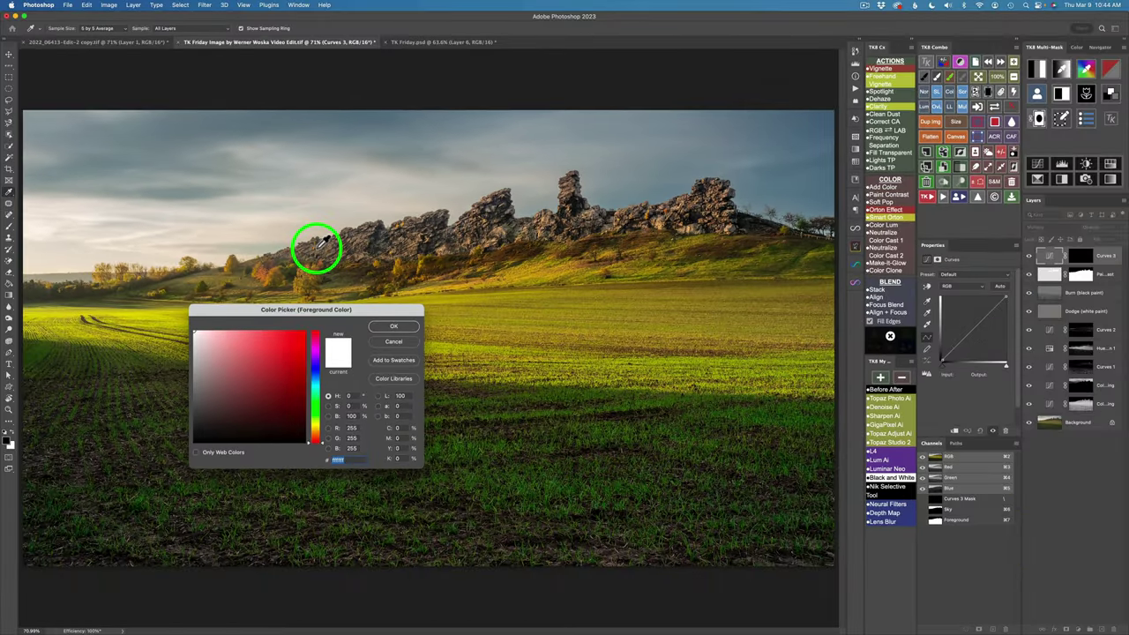
click(317, 247)
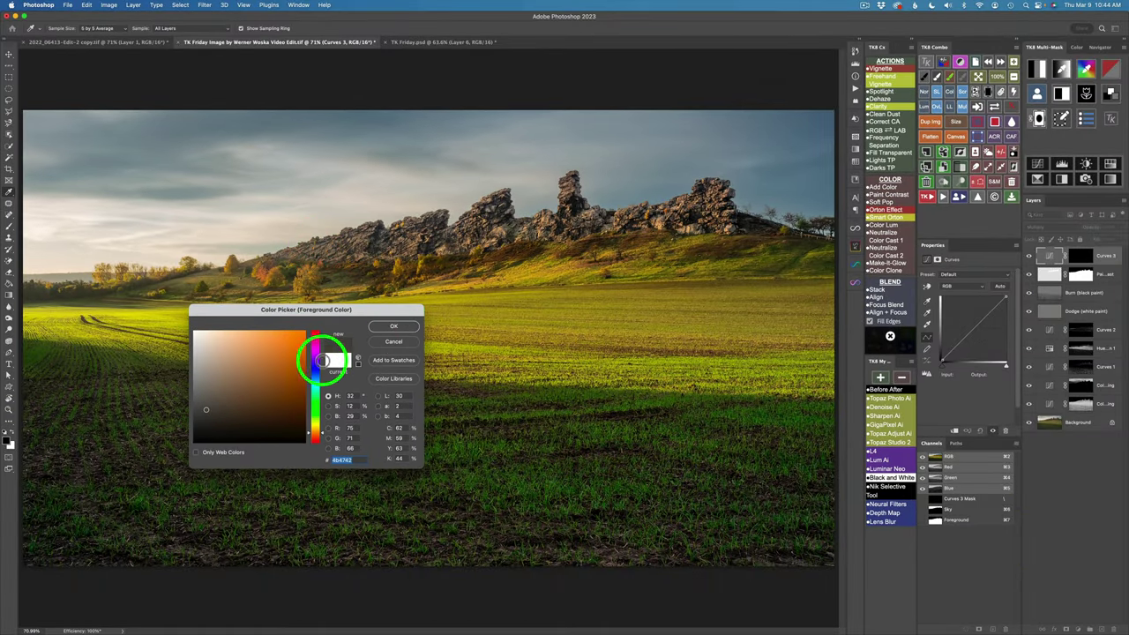
click(391, 326)
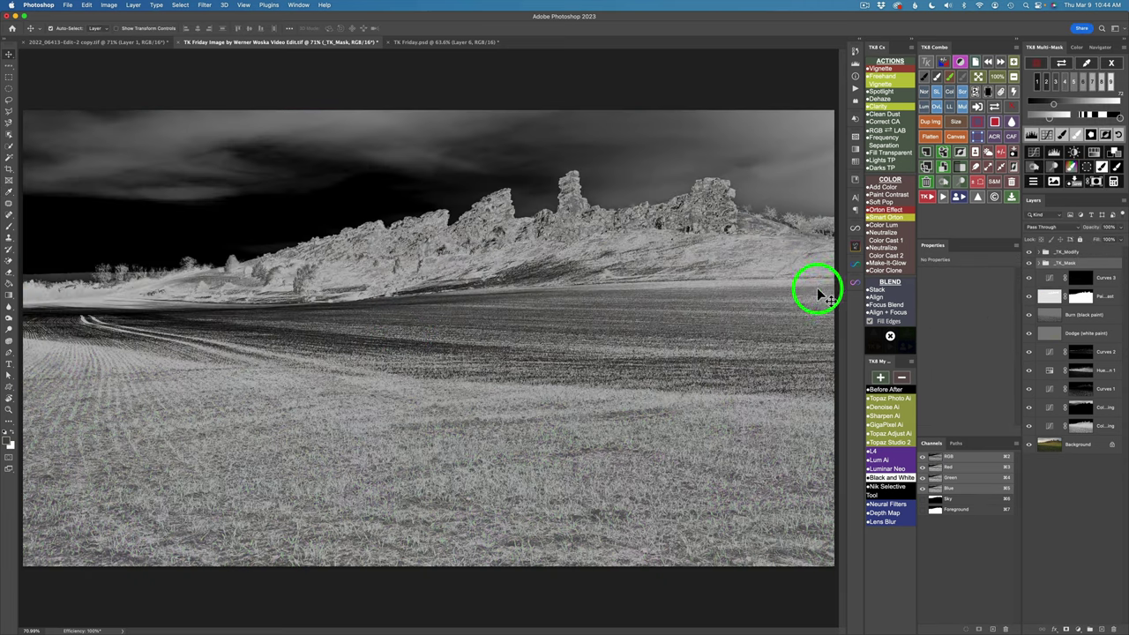
click(1090, 119)
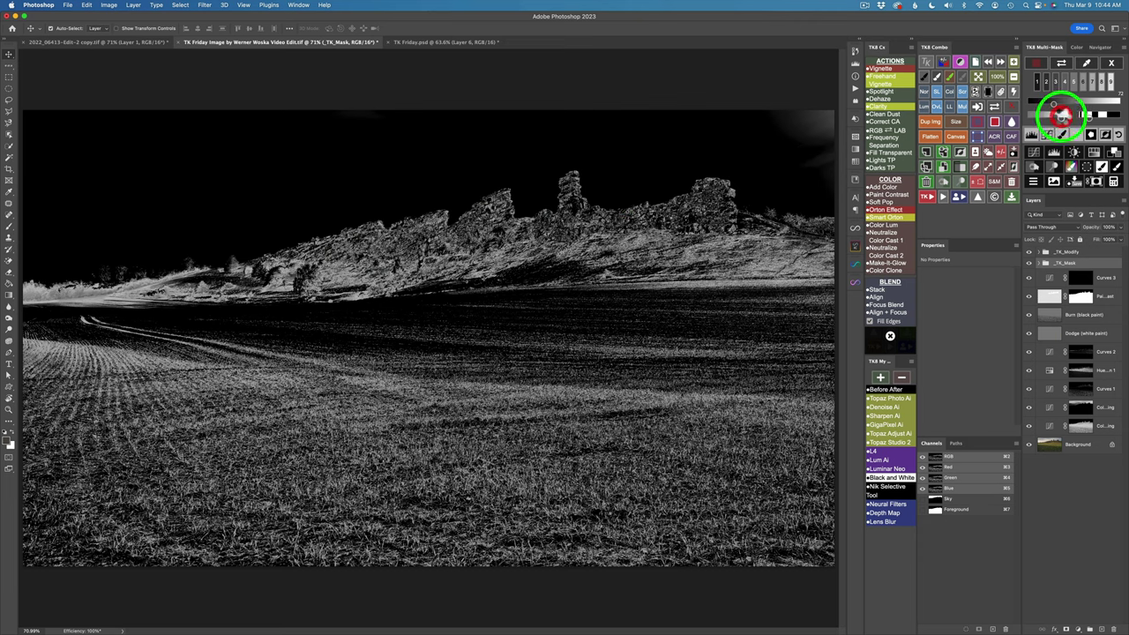
click(1061, 115)
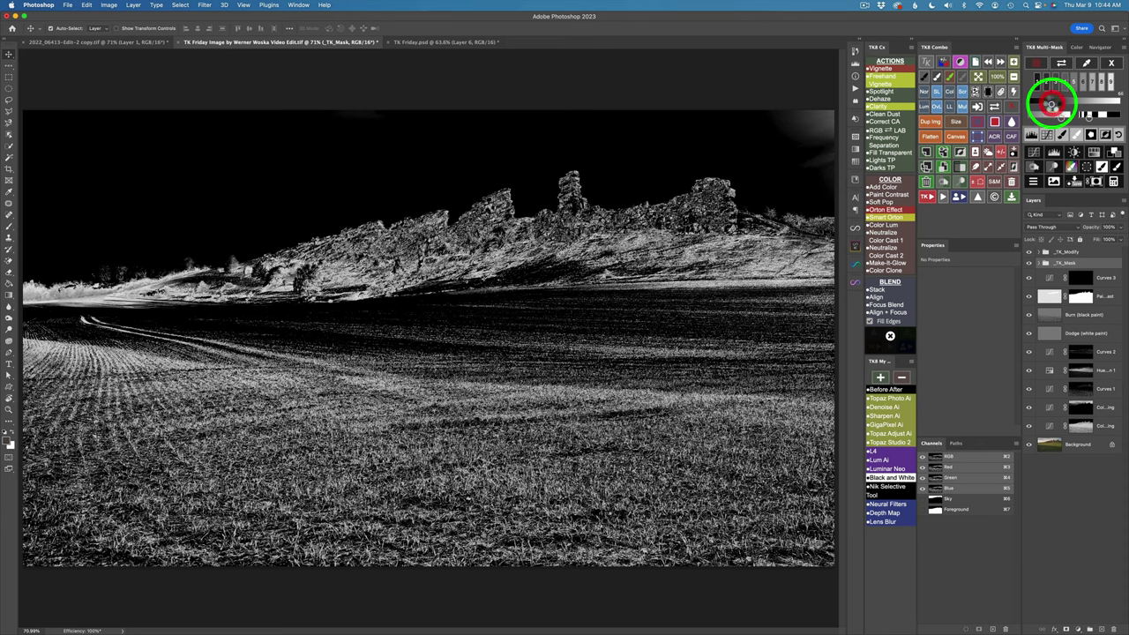
click(1051, 104)
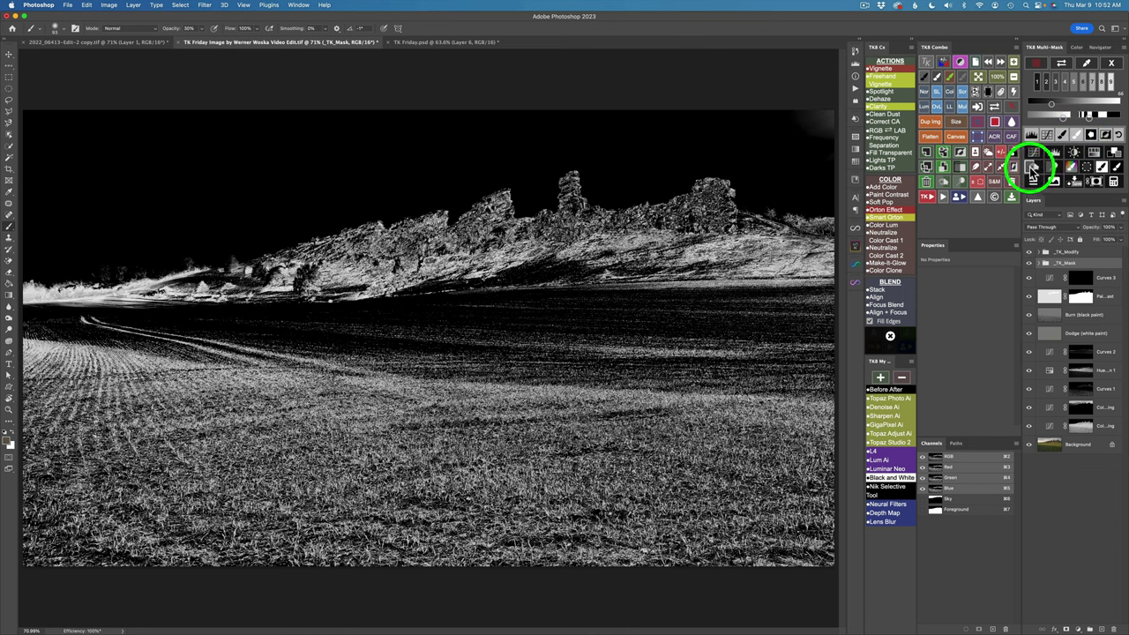
Output the mask as a selection on a new Burn (black paint) layer and paint black along the rock ridge at 30% brush opacity.
click(1032, 169)
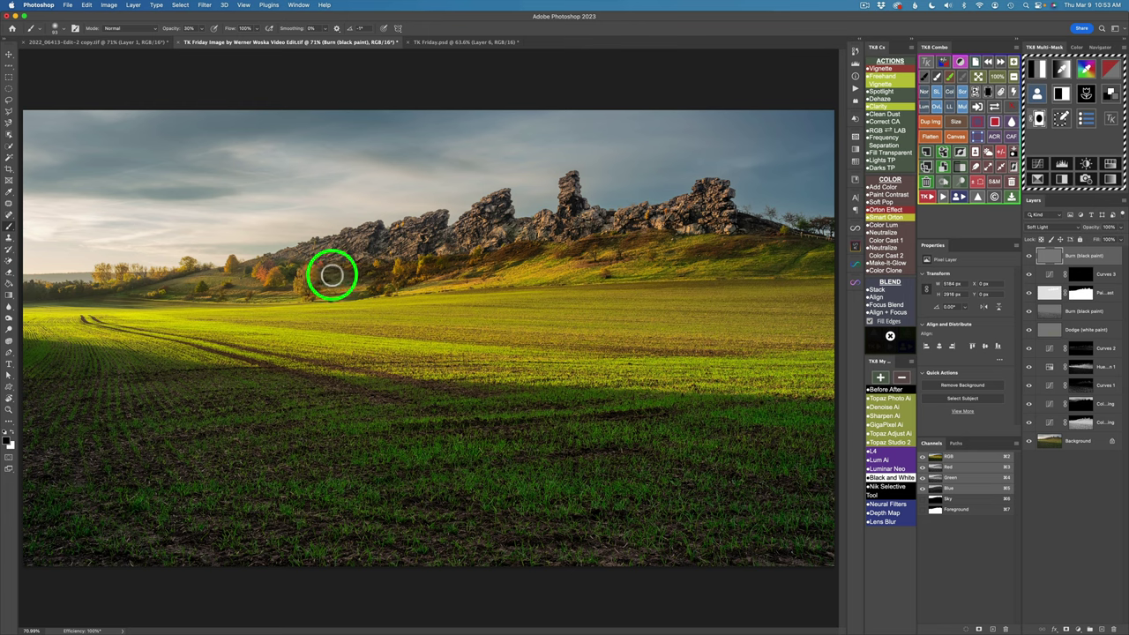
mouse_move(295, 255)
mouse_down()
mouse_move(264, 260)
mouse_move(330, 249)
mouse_move(320, 258)
mouse_move(365, 233)
mouse_move(358, 252)
mouse_move(375, 231)
mouse_move(368, 255)
mouse_move(278, 254)
mouse_move(377, 259)
mouse_move(414, 246)
mouse_move(420, 228)
mouse_move(394, 227)
mouse_move(439, 219)
mouse_move(424, 230)
mouse_move(431, 247)
mouse_move(461, 238)
mouse_move(498, 196)
mouse_move(490, 235)
mouse_move(507, 238)
mouse_move(571, 218)
mouse_move(574, 176)
mouse_move(591, 220)
mouse_move(606, 227)
mouse_move(696, 193)
mouse_move(703, 211)
mouse_move(731, 206)
mouse_move(731, 226)
mouse_move(570, 206)
mouse_move(612, 221)
mouse_up()
click(1032, 254)
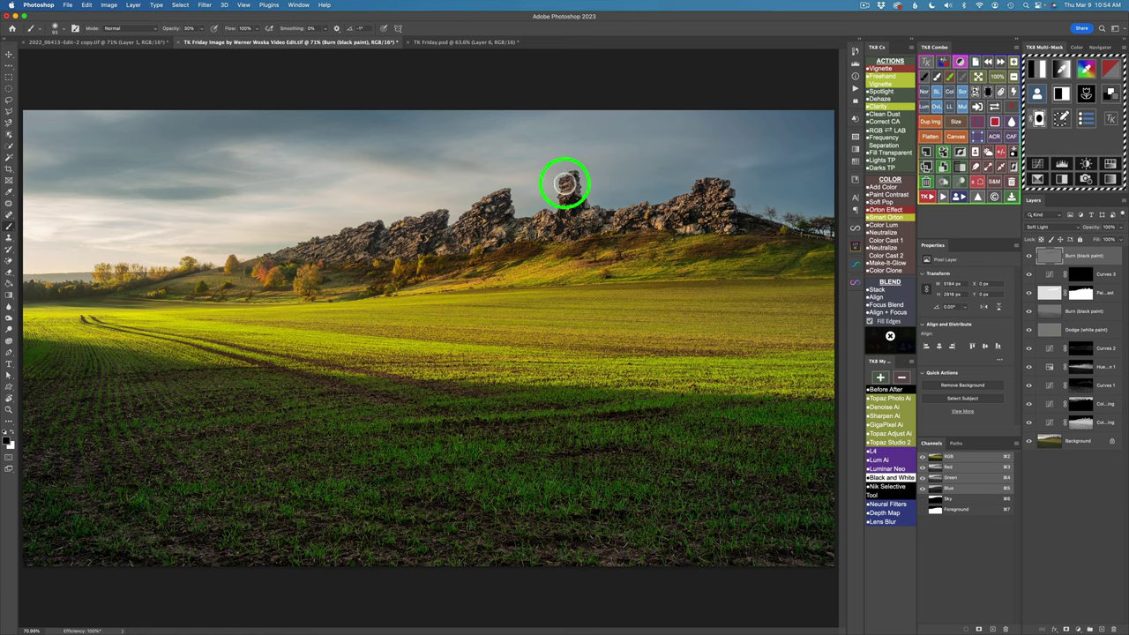
click(565, 184)
click(703, 194)
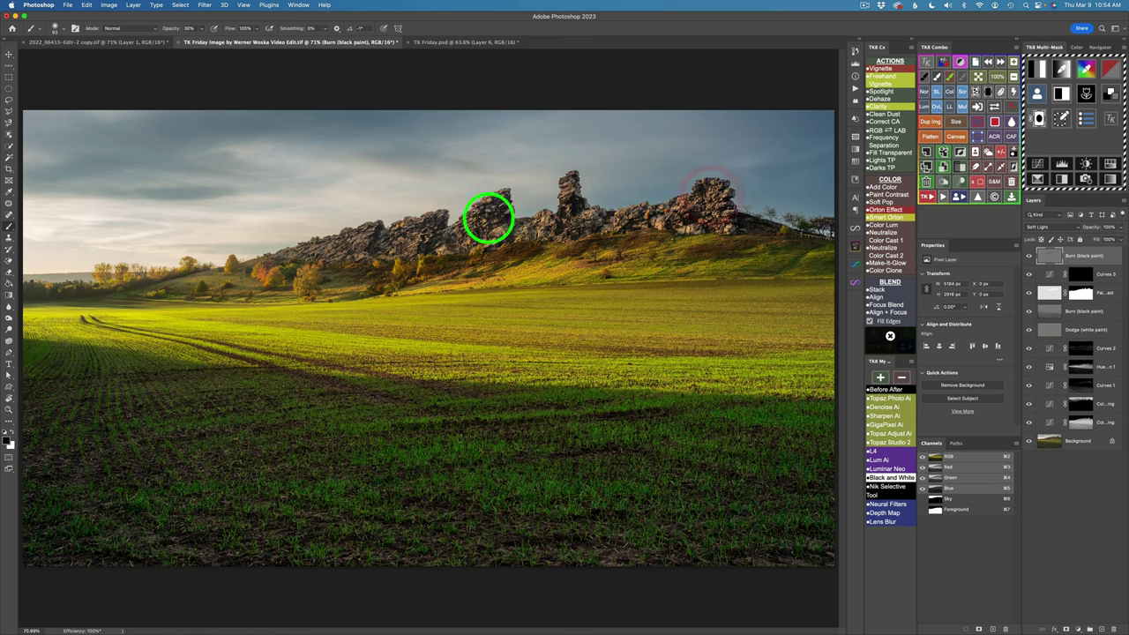
click(441, 220)
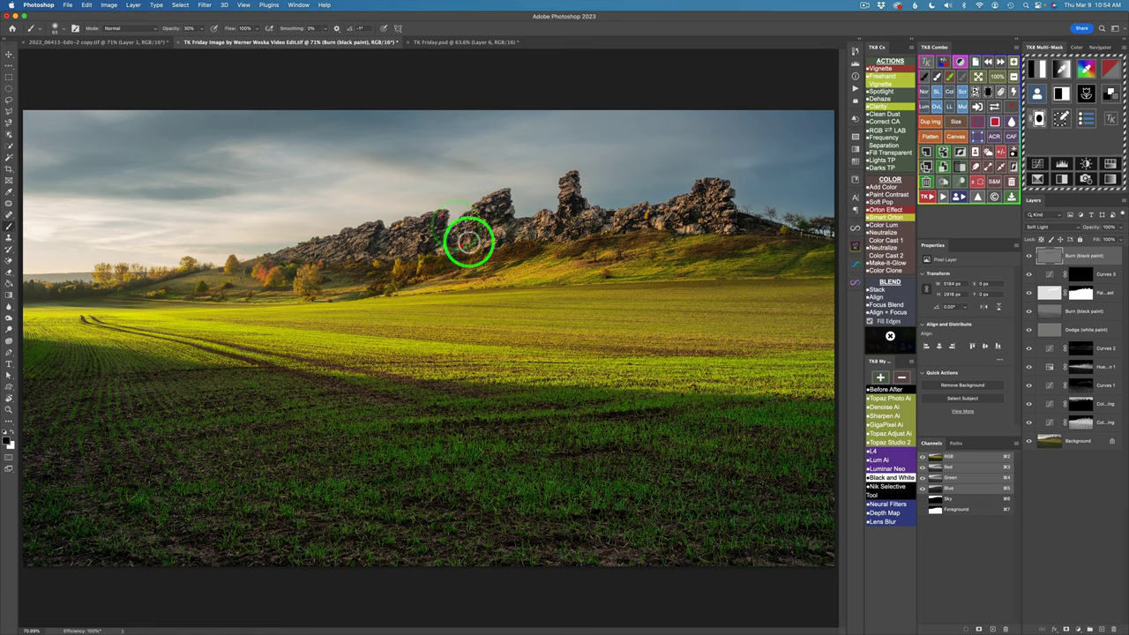
click(498, 239)
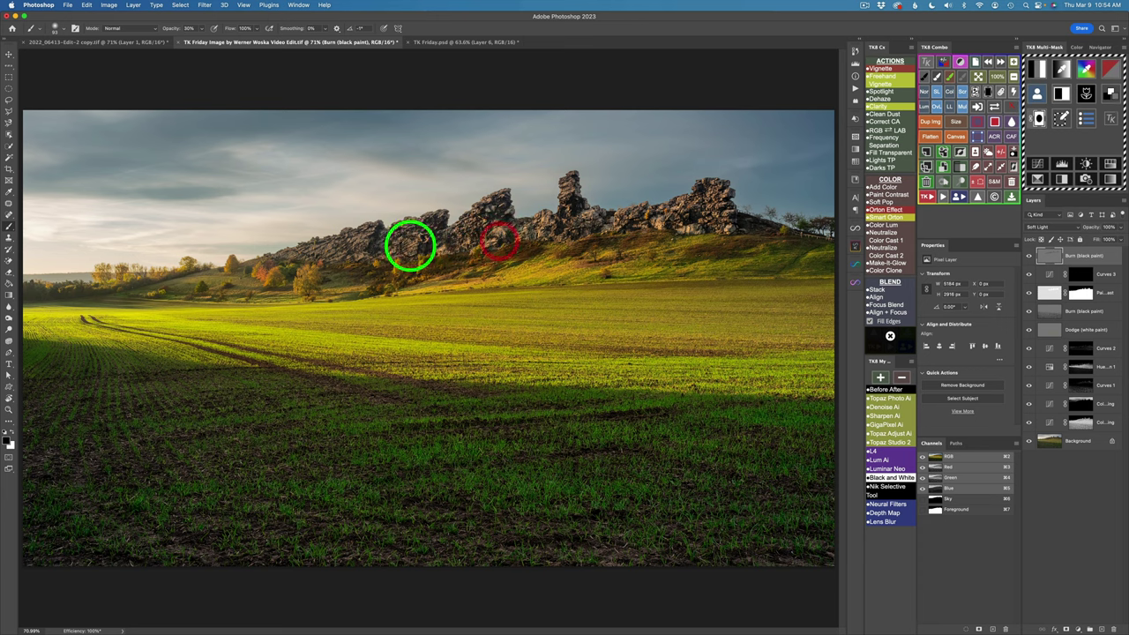
click(360, 253)
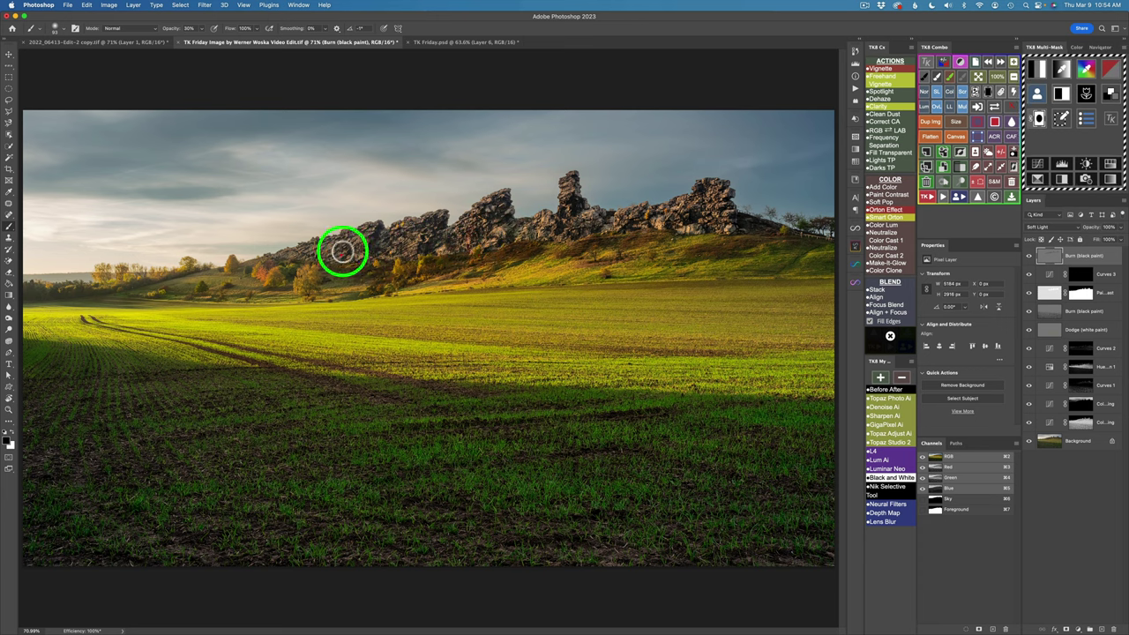
click(345, 243)
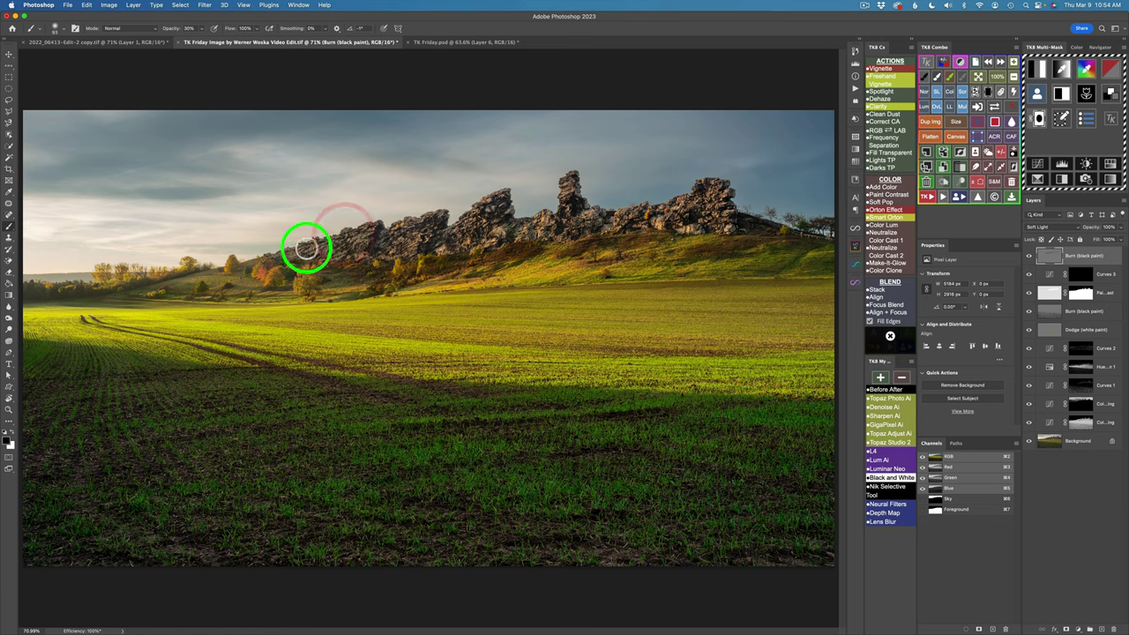
click(326, 252)
click(309, 252)
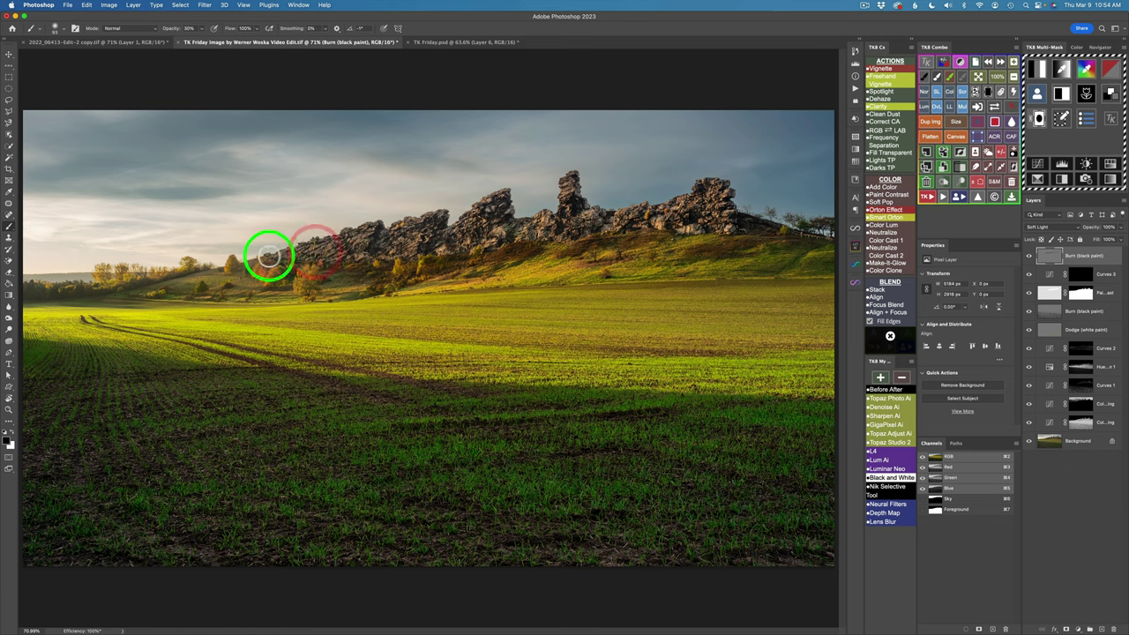
drag(269, 256, 356, 268)
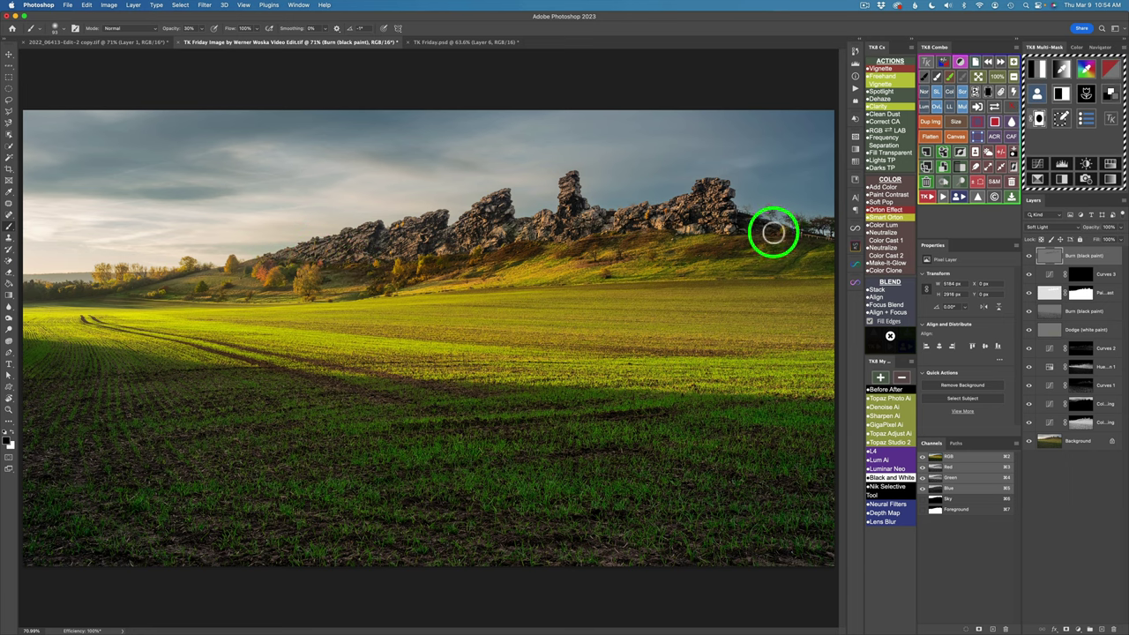
Compare the rocks with the new Burn layer hidden and shown, and view that layer's paint in isolation.
click(1028, 256)
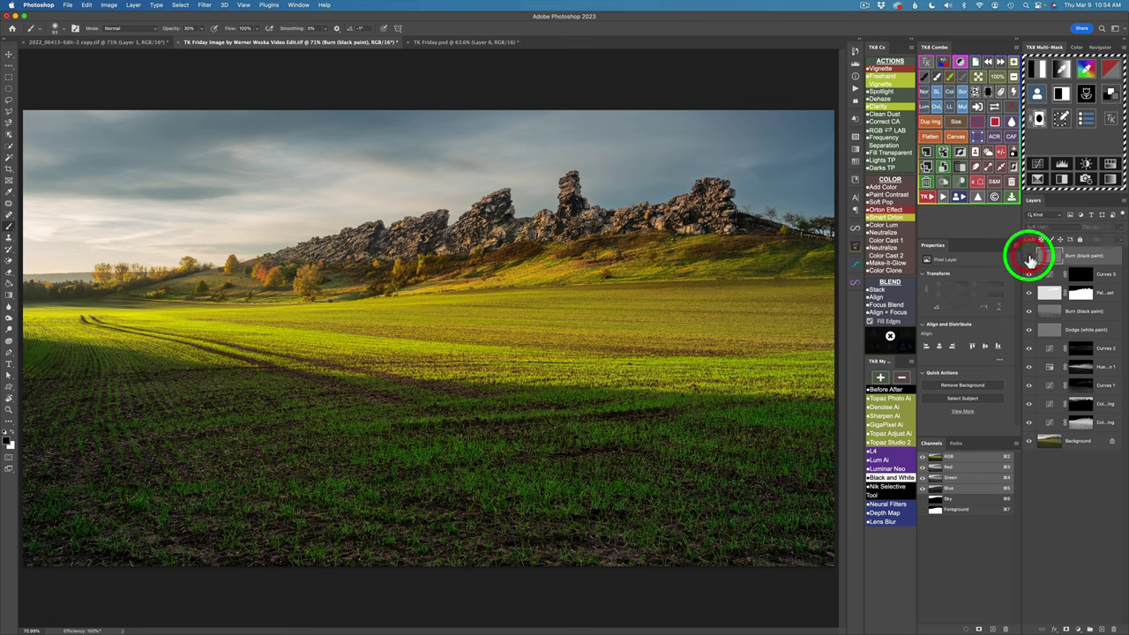
click(1028, 256)
click(1097, 228)
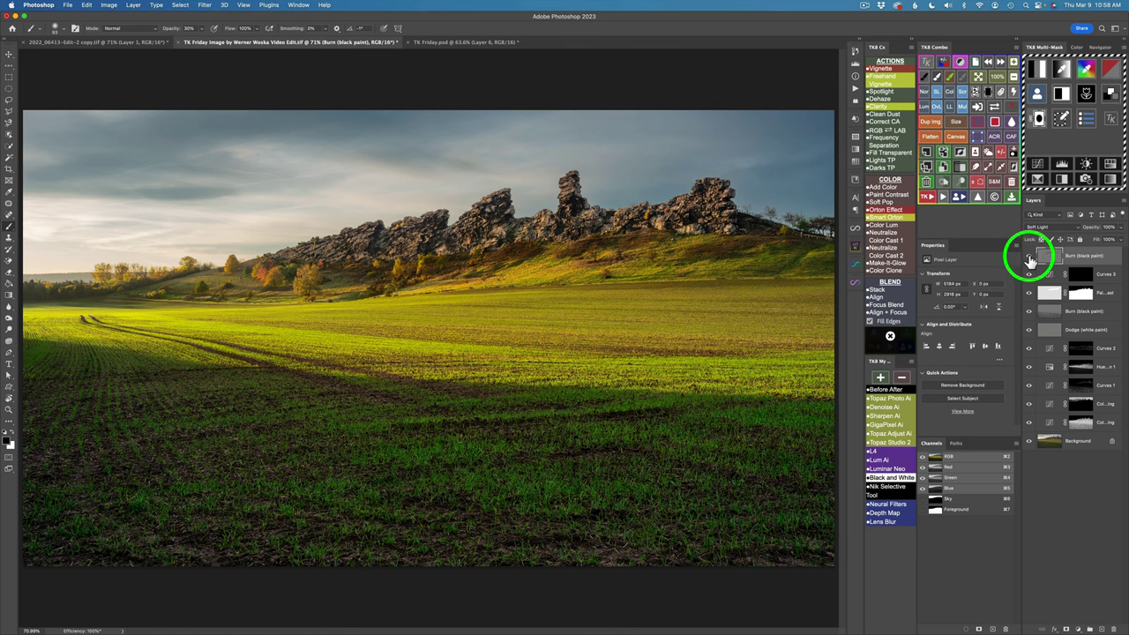
alt+click(1028, 256)
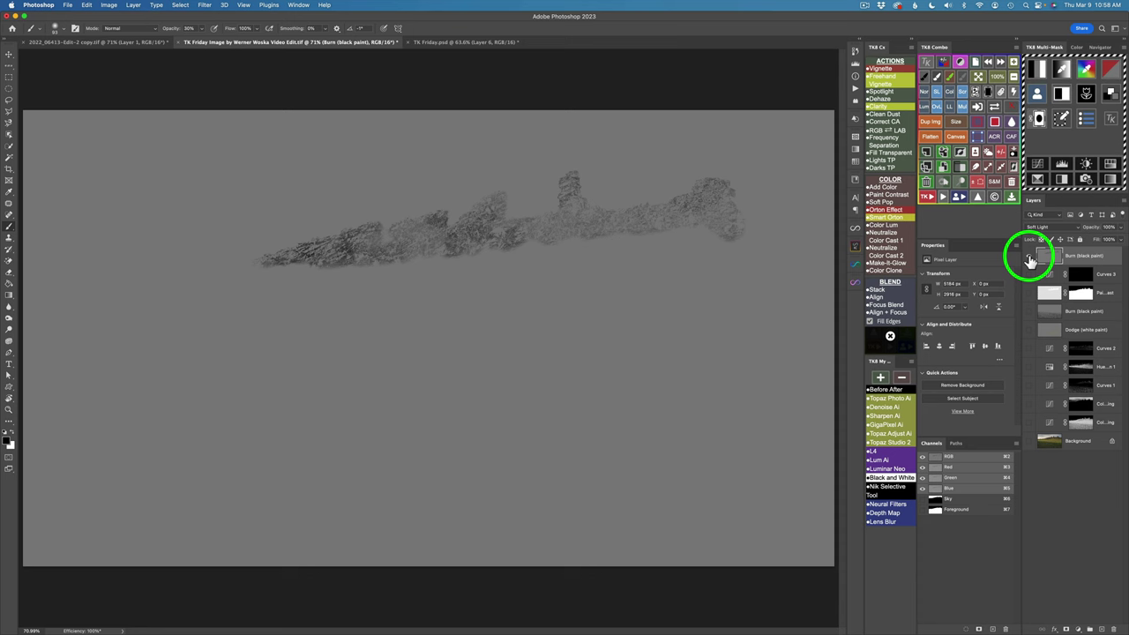
alt+click(1028, 257)
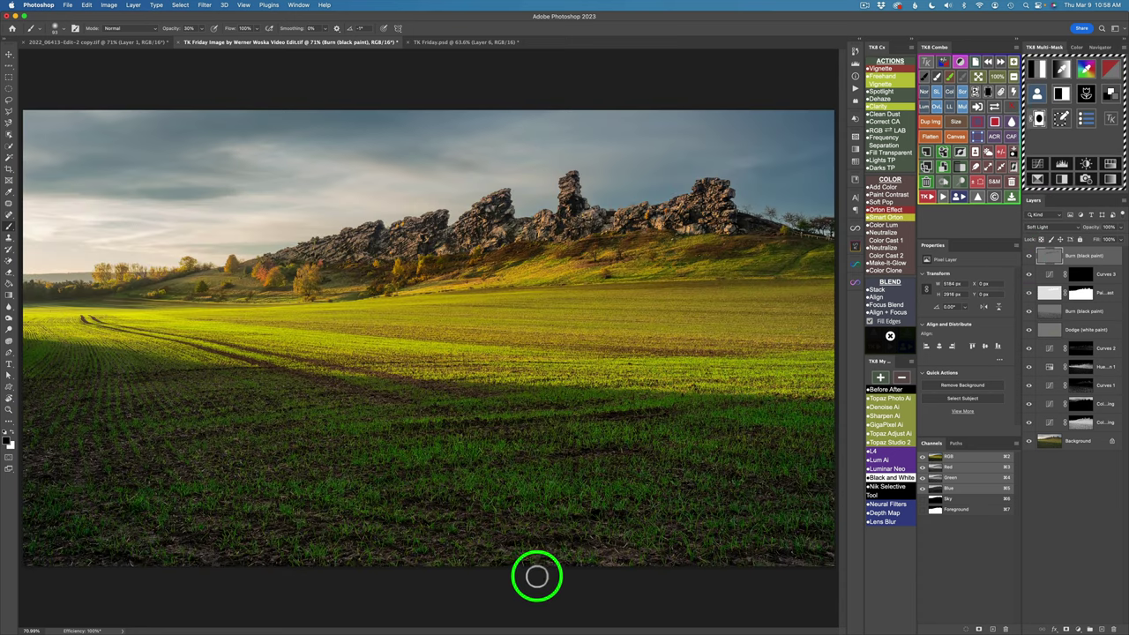
Add another Curves adjustment layer above the new Burn layer, with a black mask and Multiply blend mode.
key(v)
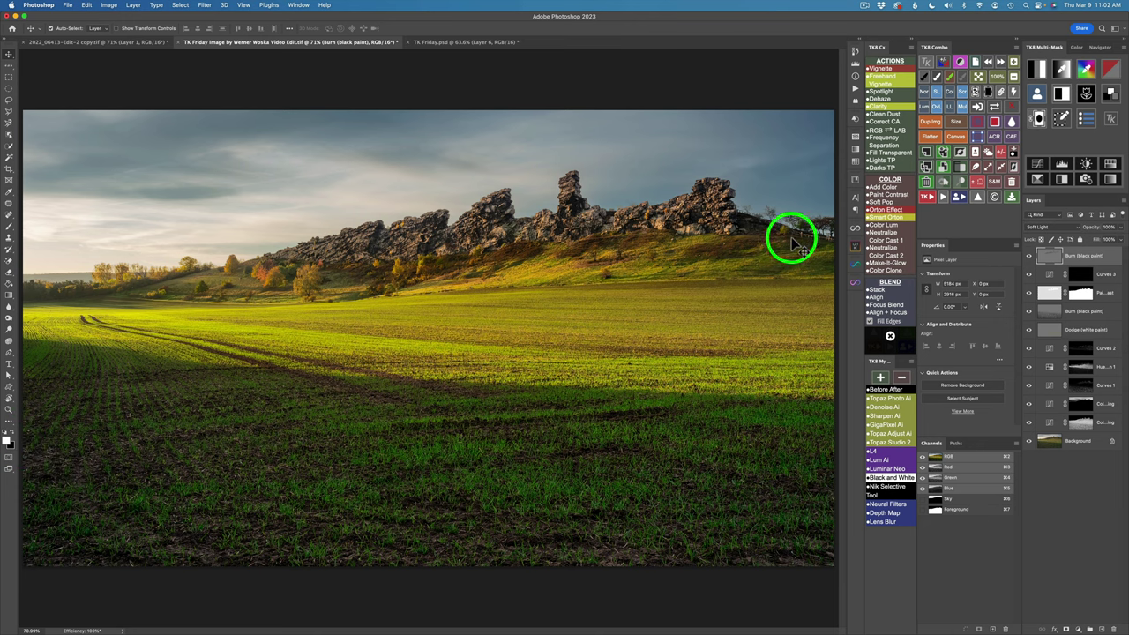
click(1039, 163)
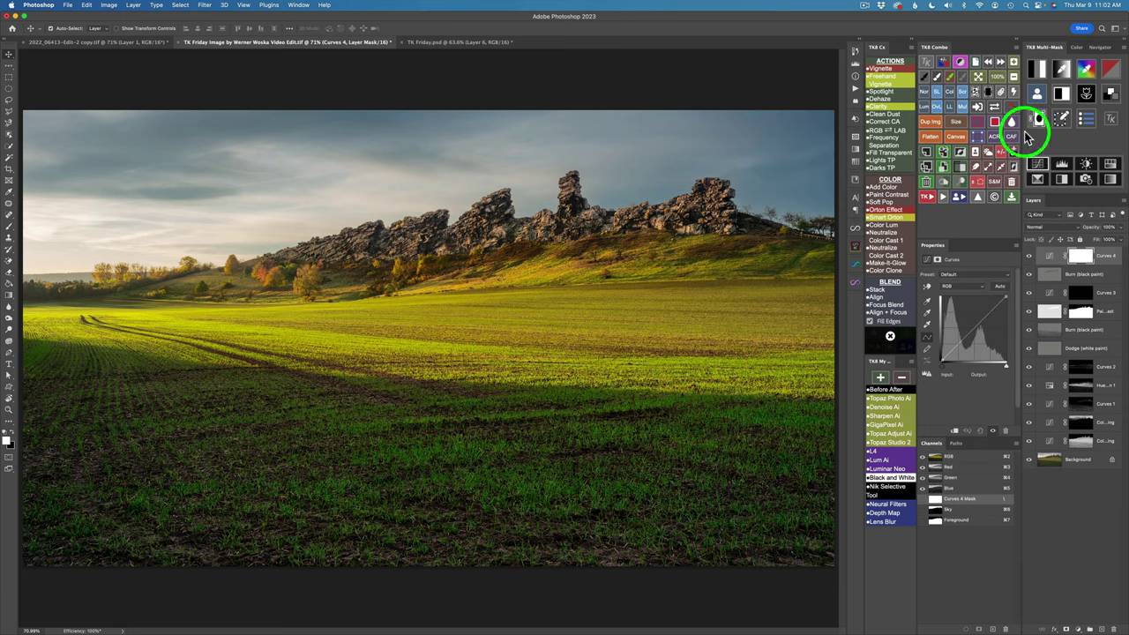
click(988, 92)
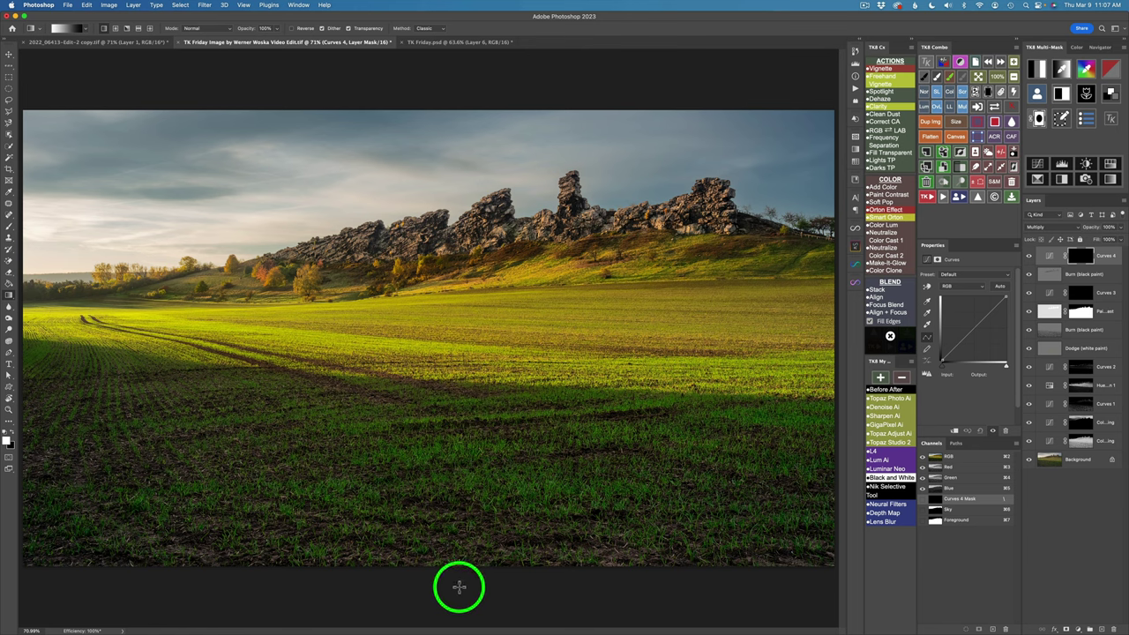
Draw a white linear gradient on the Curves 4 mask from below the image up to the middle of the field, and hide the layer.
drag(458, 587, 454, 392)
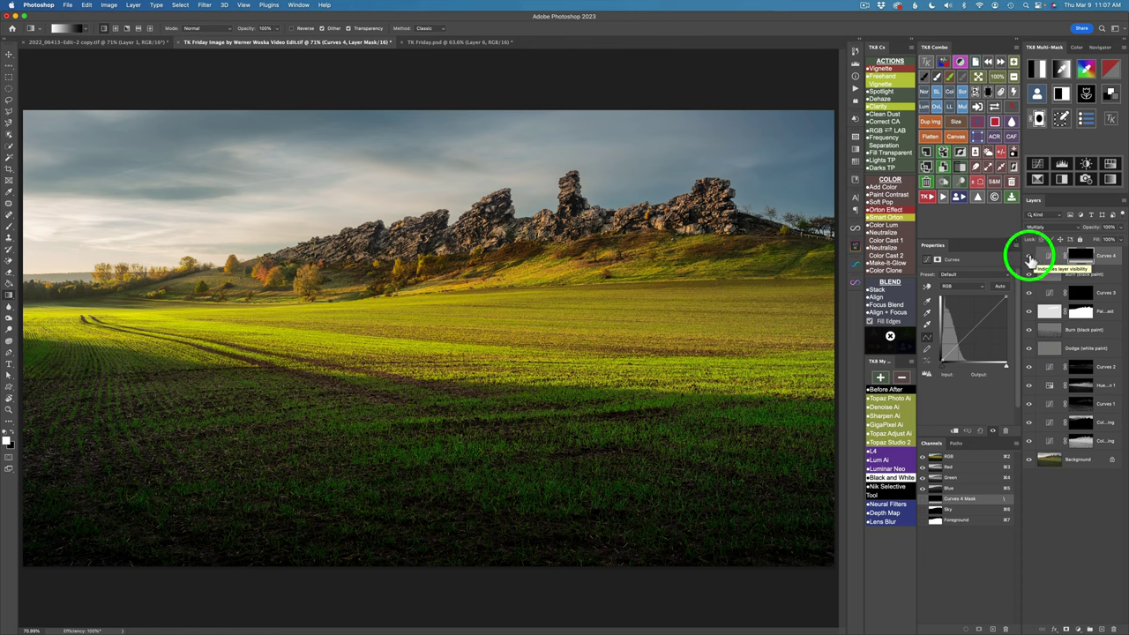
click(1029, 257)
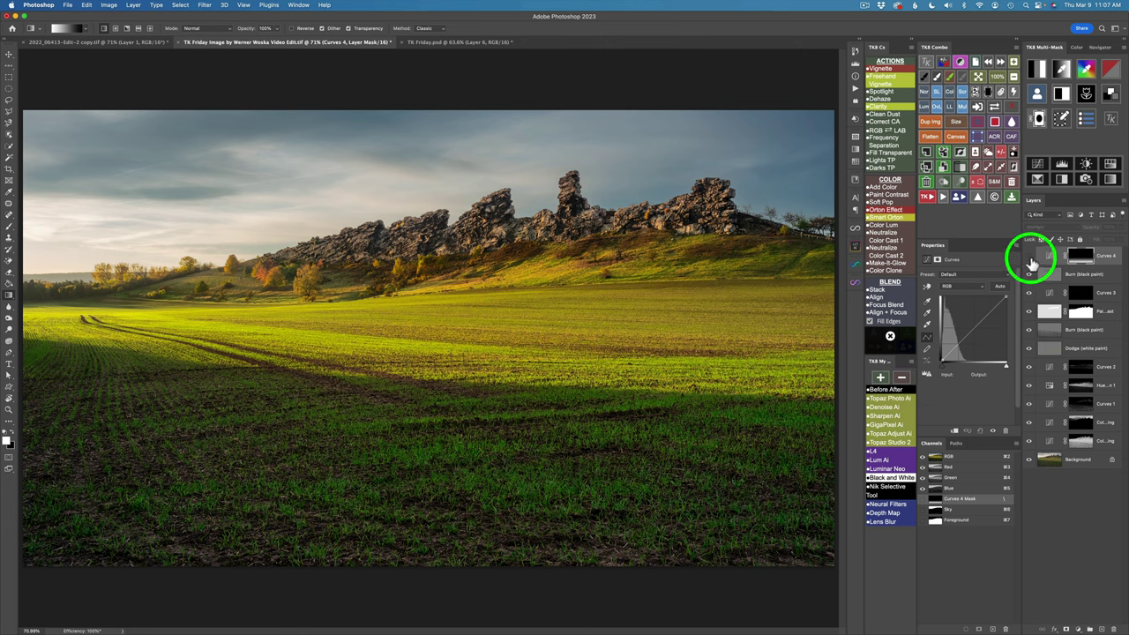
Load the Curves 4 layer mask as the source mask and set up a mask calculation that subtracts from it.
click(1052, 99)
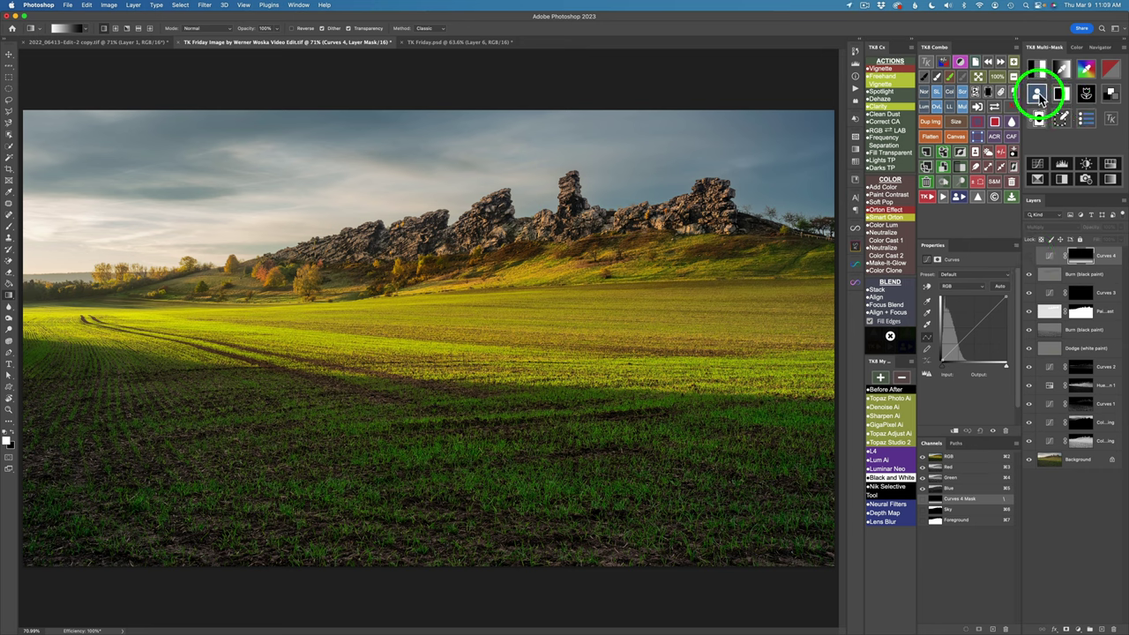
click(1039, 96)
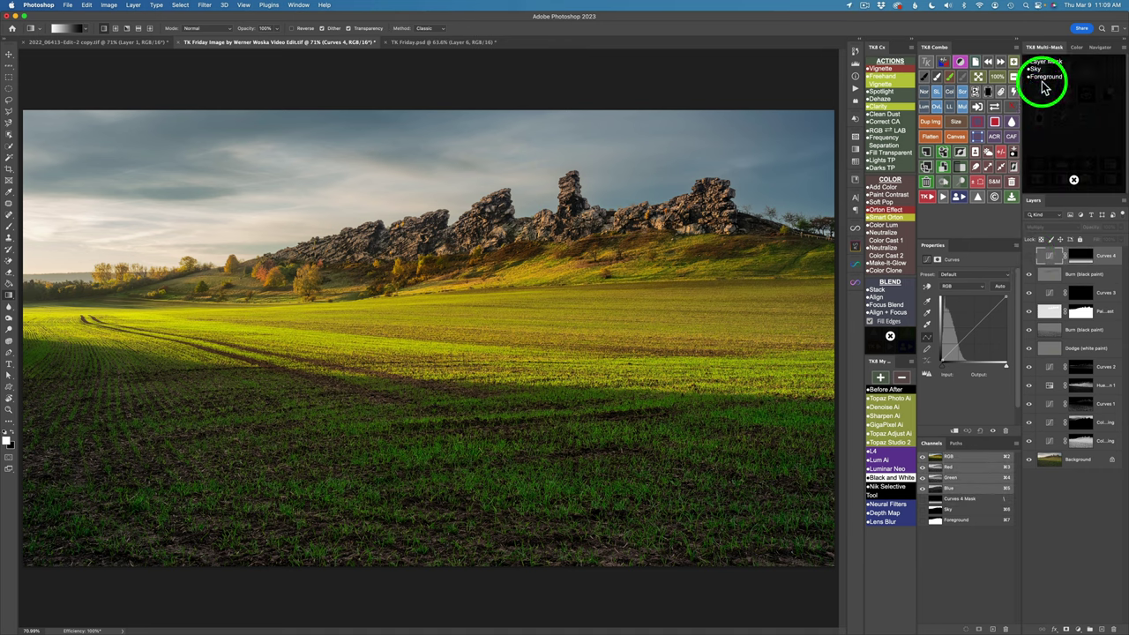
click(1045, 62)
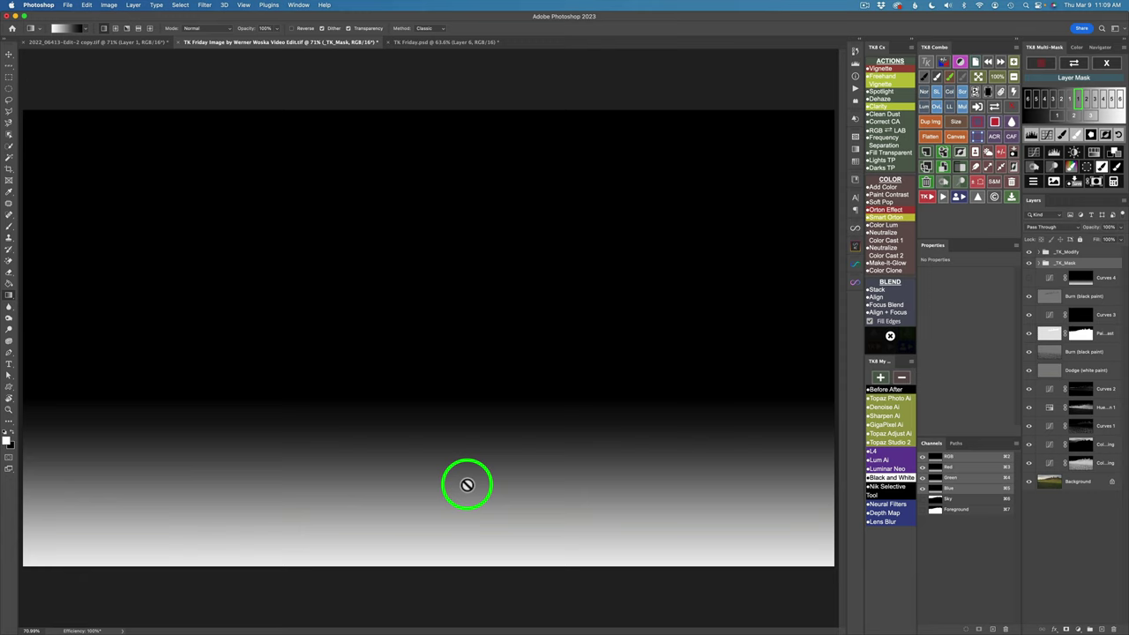
click(1114, 182)
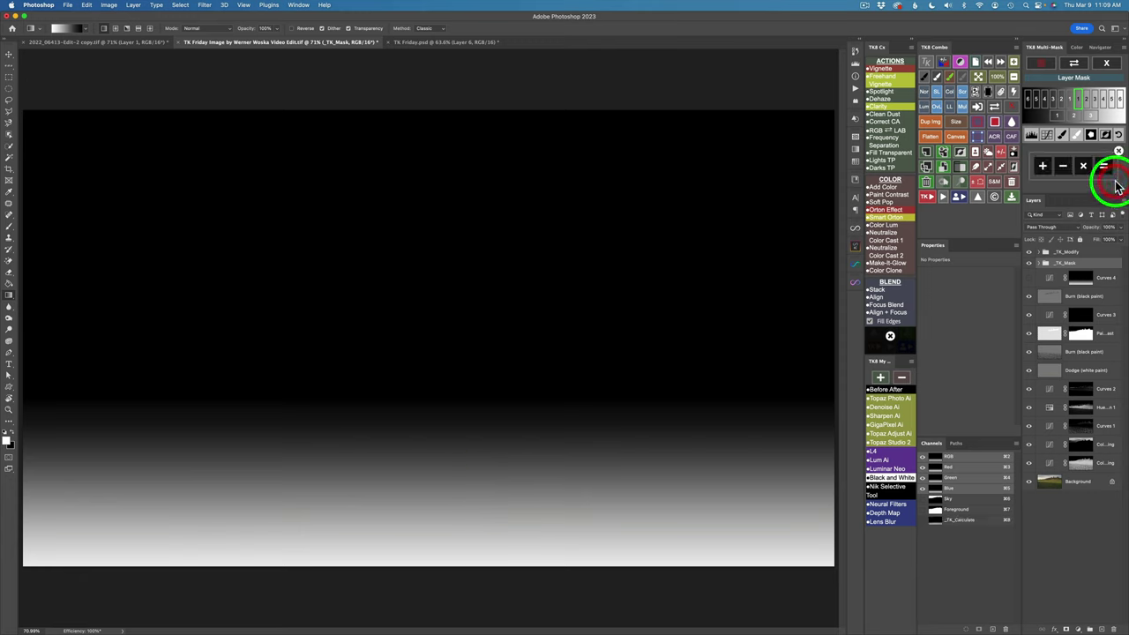
click(1064, 167)
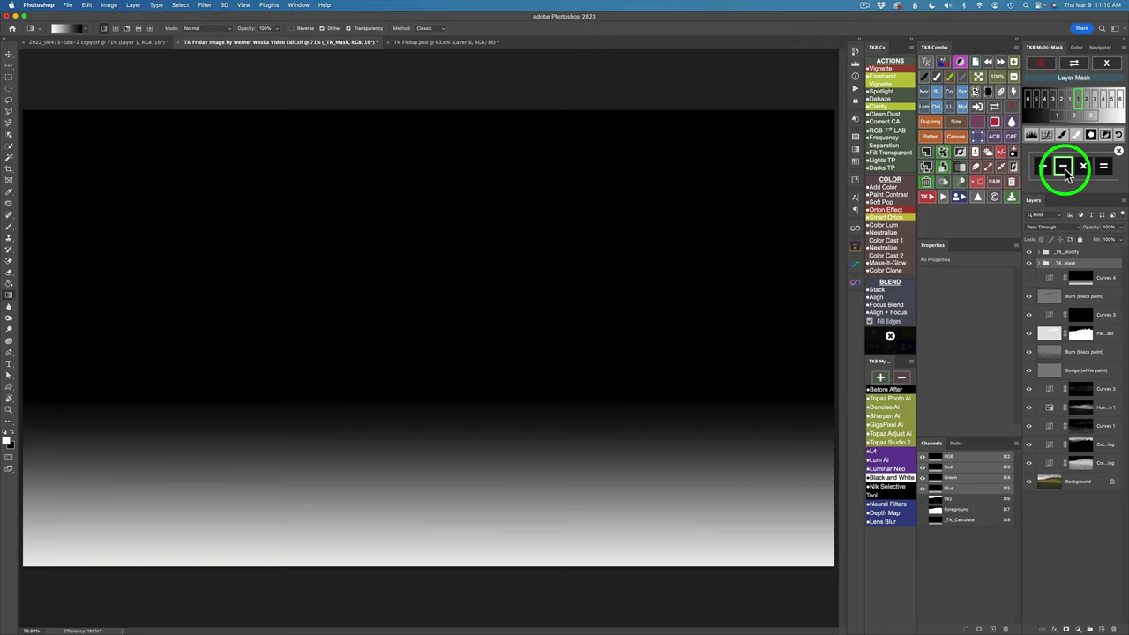
Subtract an RGB Darks 4 luminosity mask from the gradient mask and output the calculated mask to the Curves 4 layer mask.
click(1106, 63)
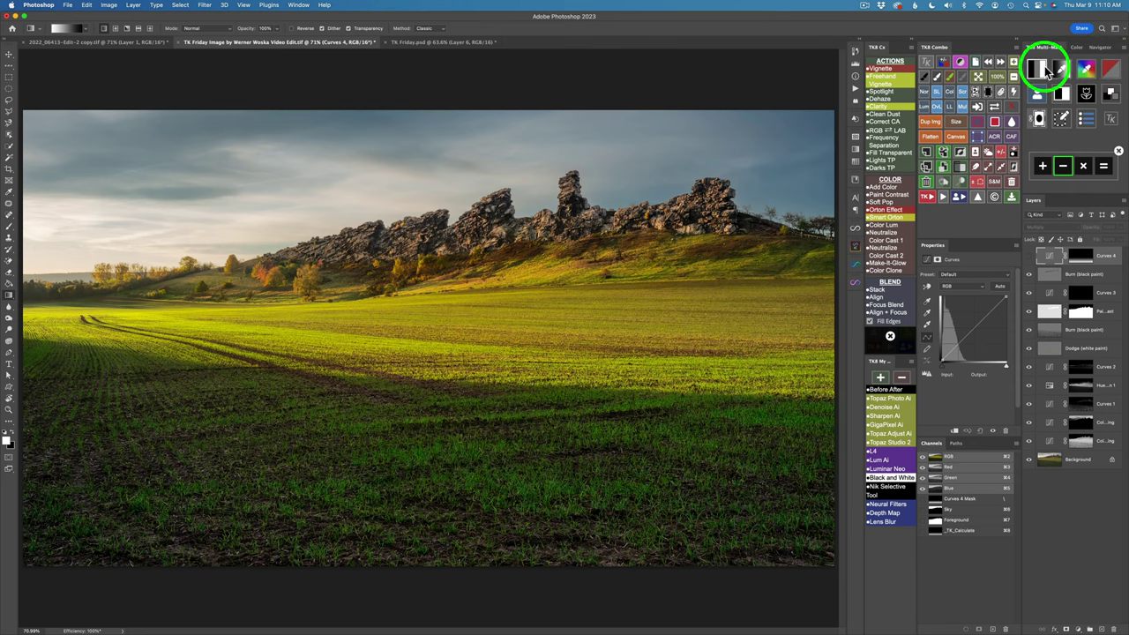
click(1038, 66)
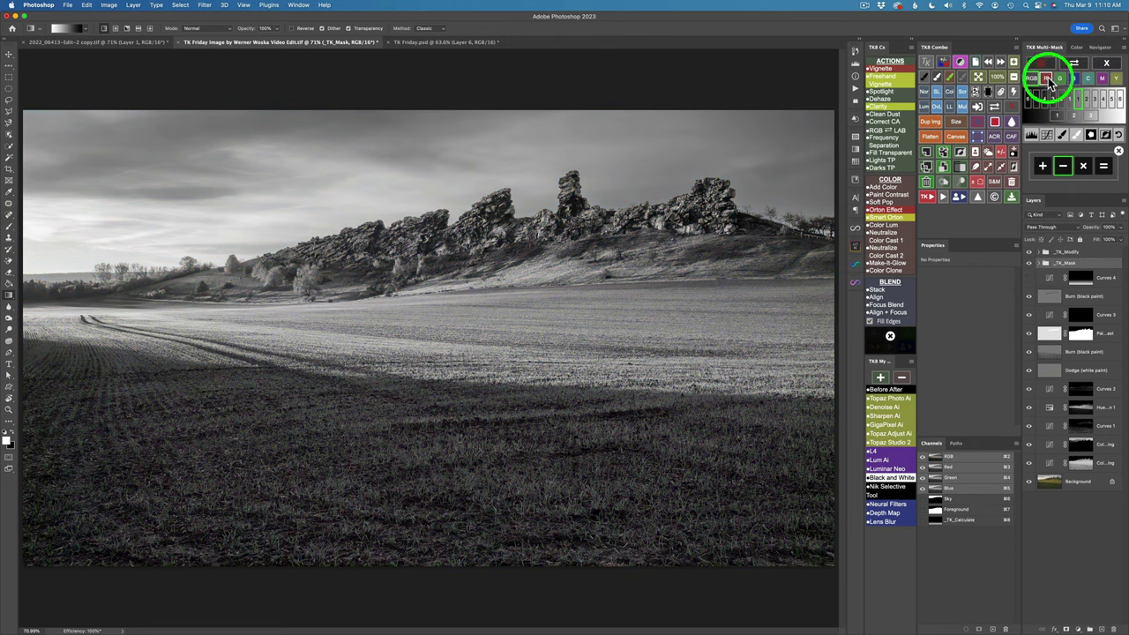
click(1047, 104)
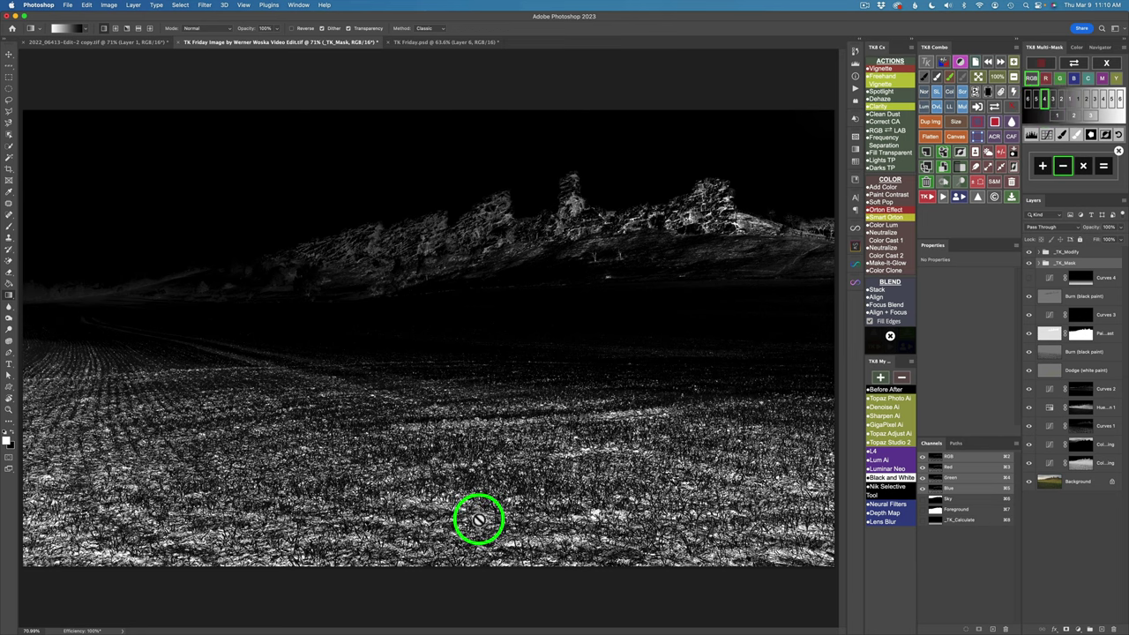
click(1104, 168)
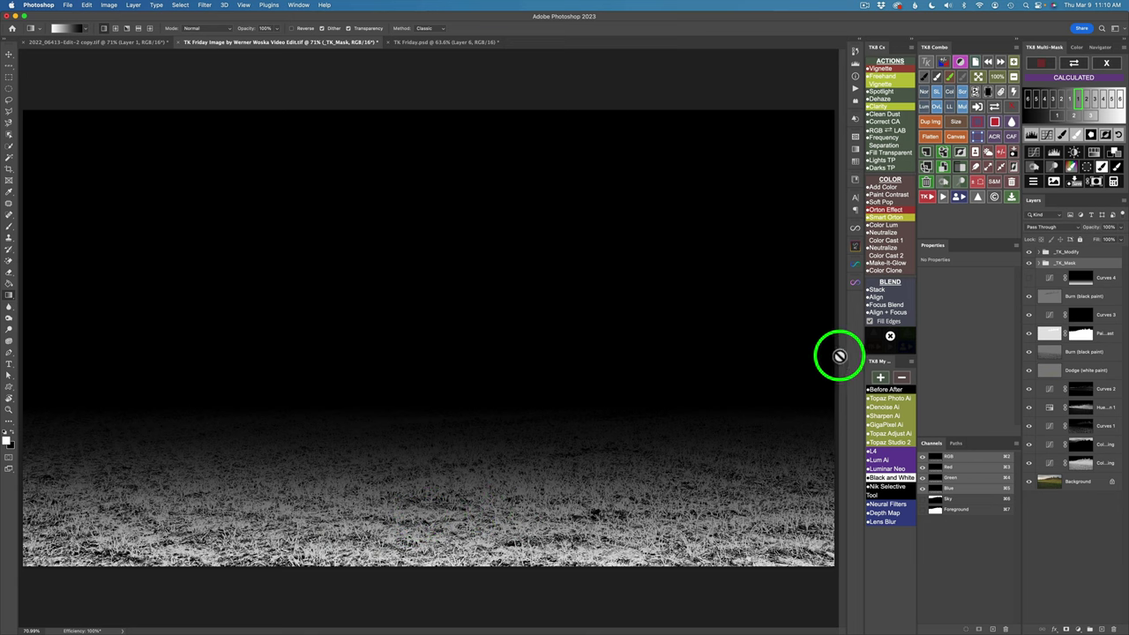
click(1097, 181)
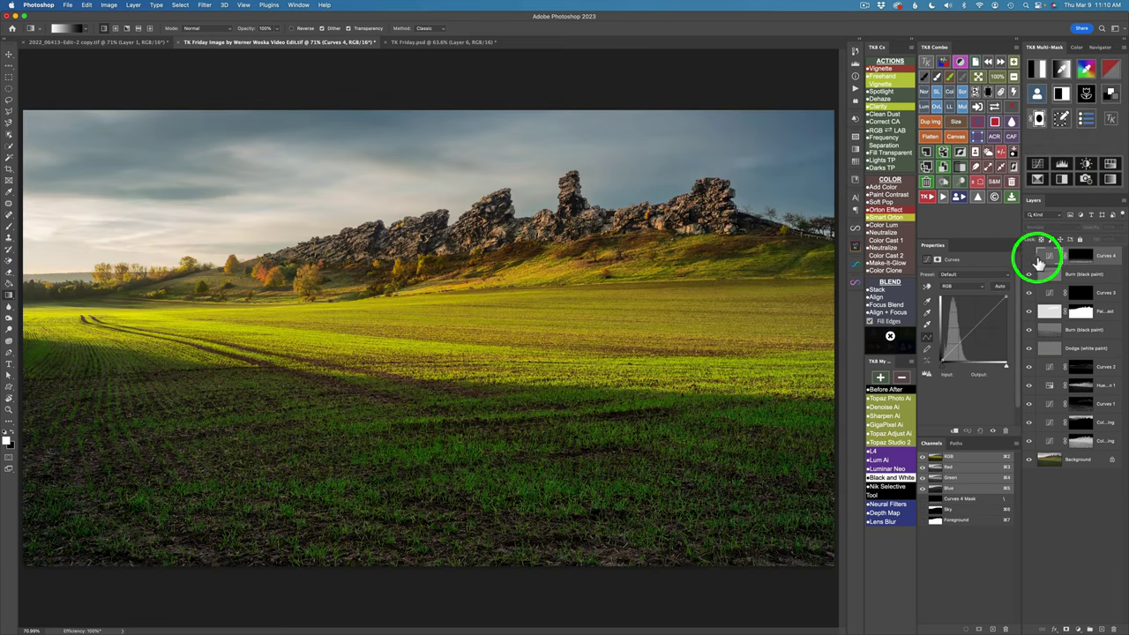
Show the Curves 4 layer, set its opacity to 68%, and compare the foreground with the layer hidden and shown.
click(1031, 261)
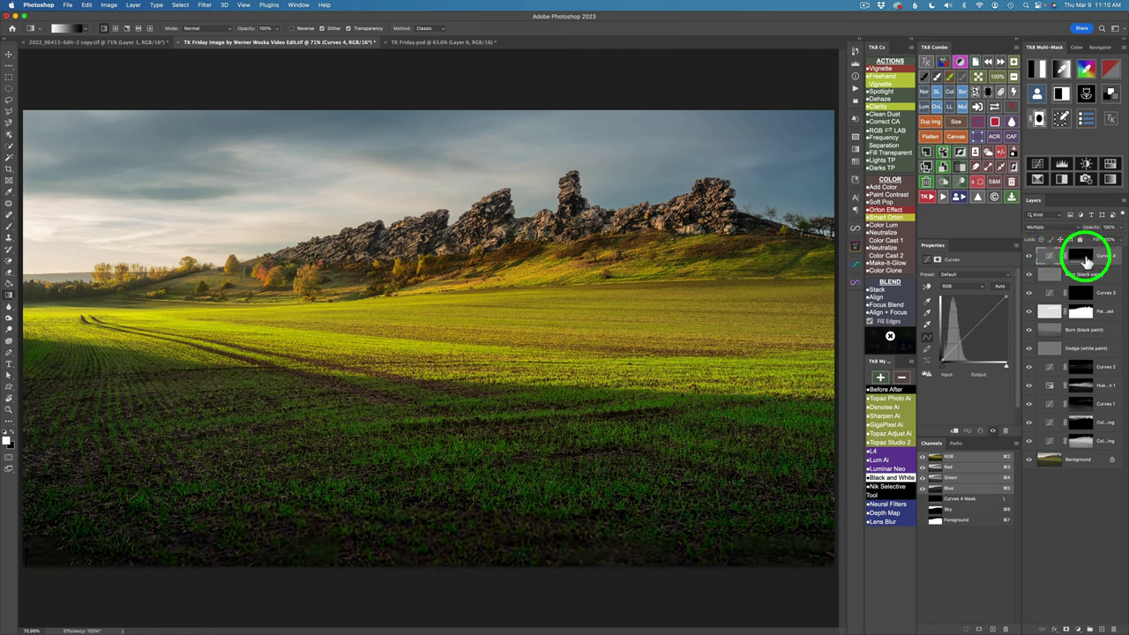
click(994, 107)
click(995, 108)
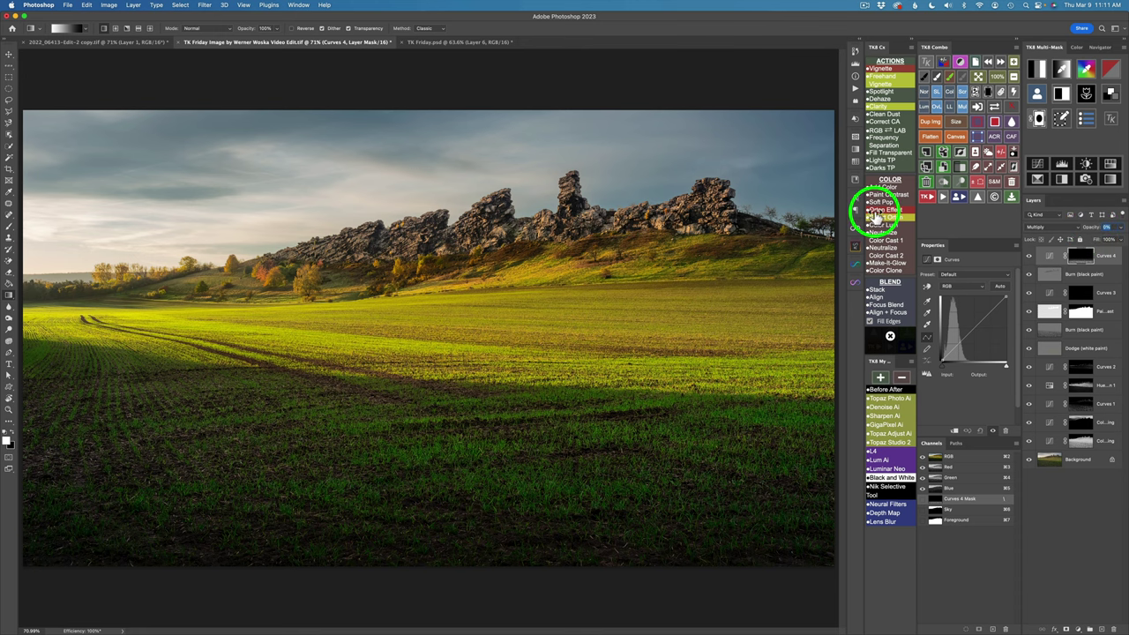
text(6)
key(Return)
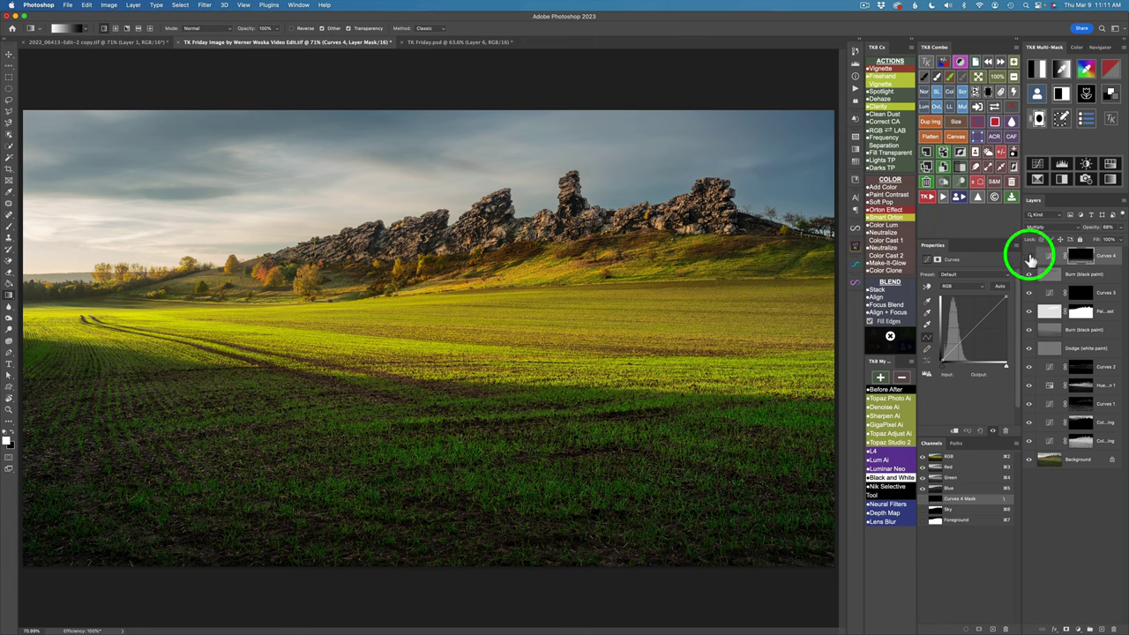
click(1030, 258)
click(1030, 257)
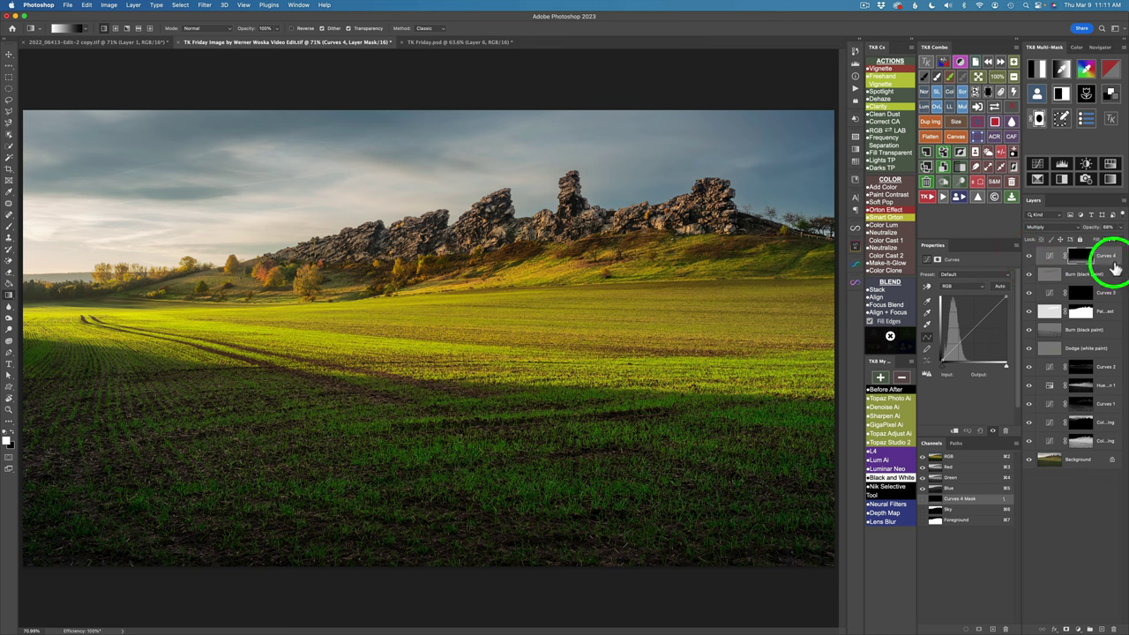
Add a Paint Contrast layer above Curves 4 using gray 808080 and mask it with the saved Foreground mask.
key(v)
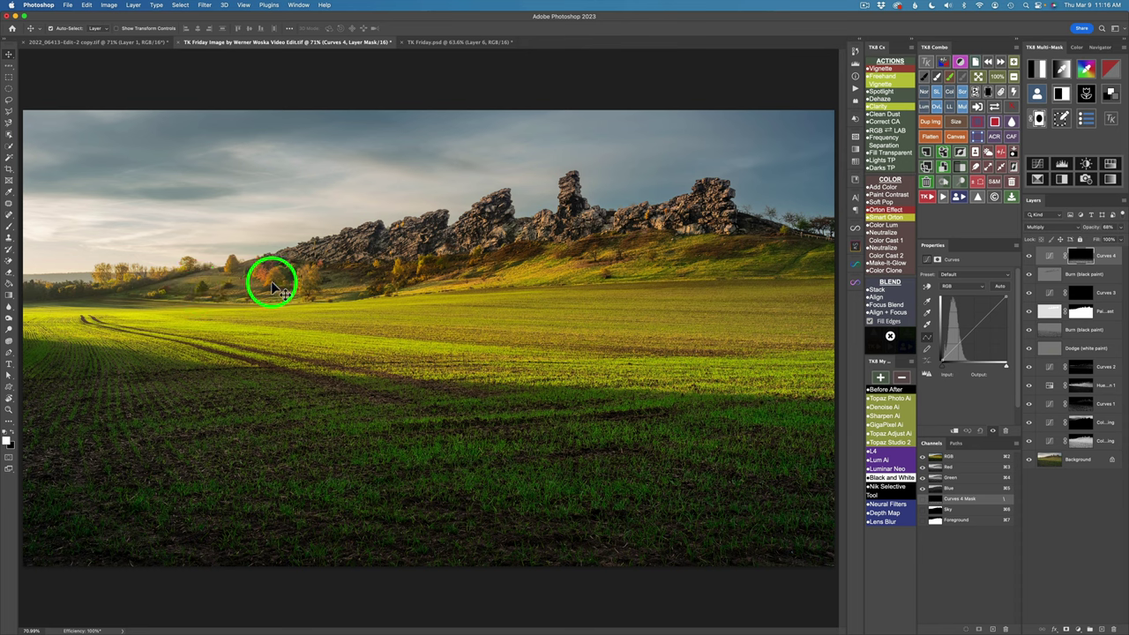
click(890, 199)
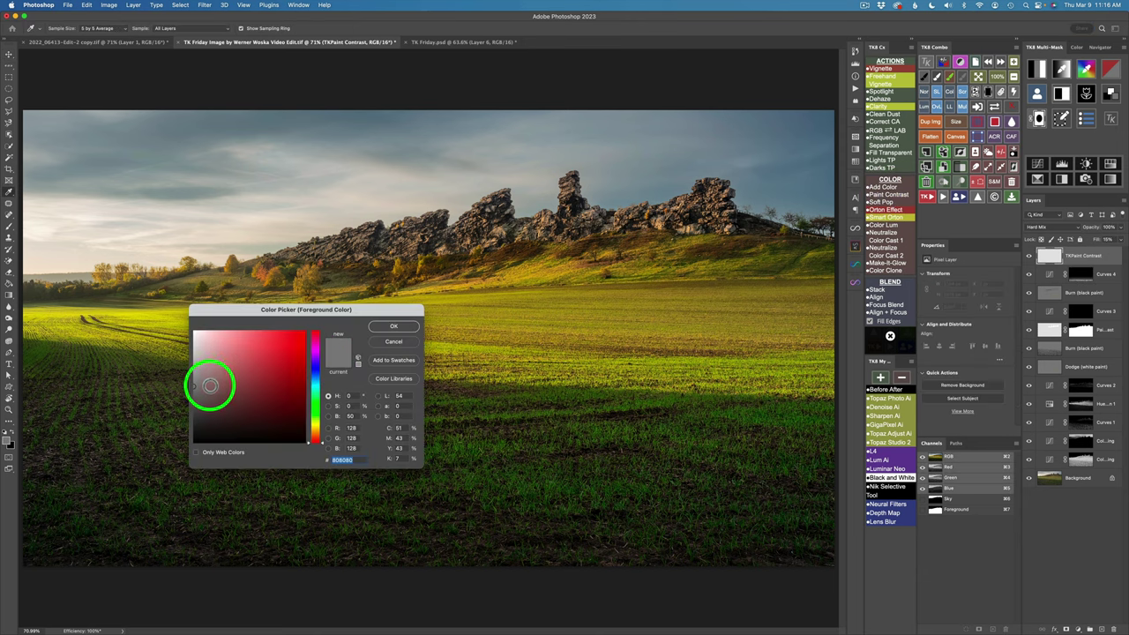
click(395, 328)
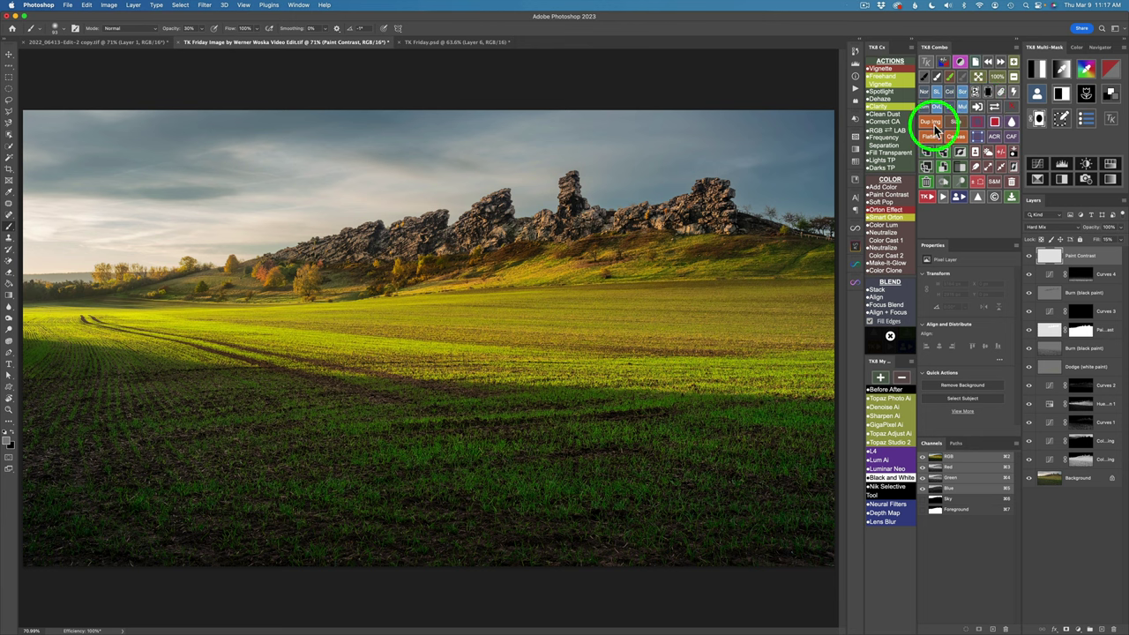
click(979, 108)
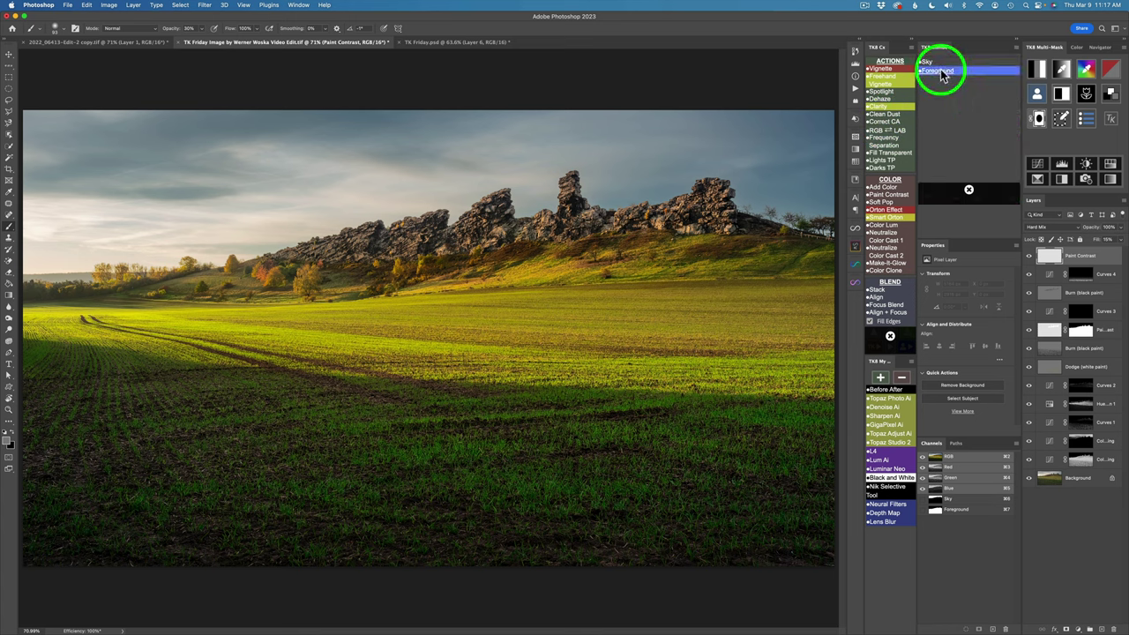
click(940, 72)
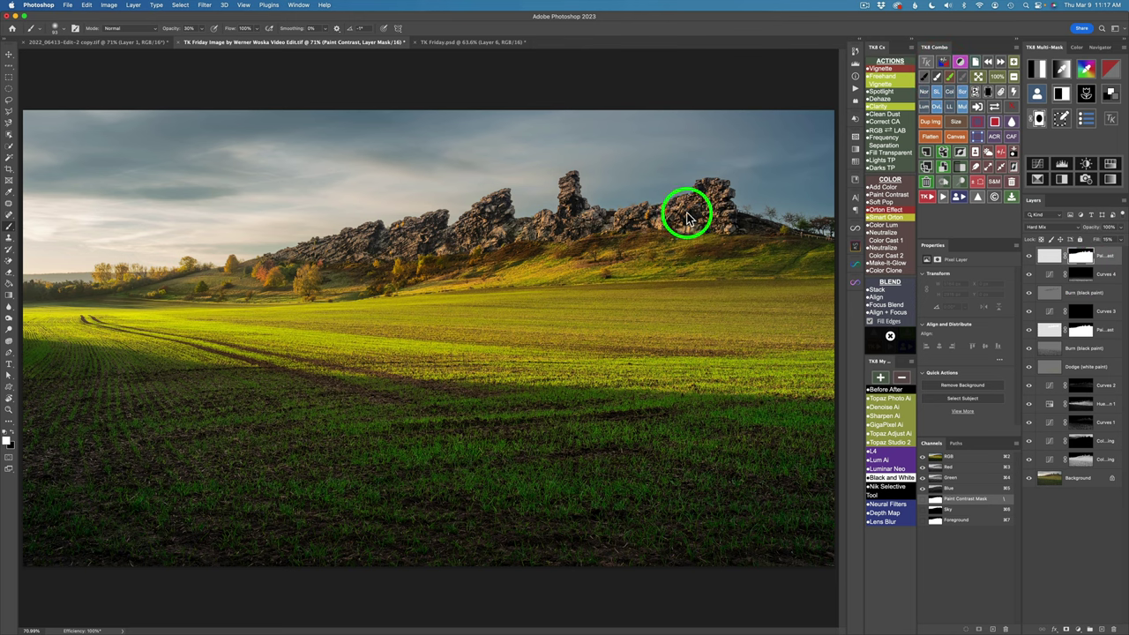
Paint gray at 100% brush opacity on the Paint Contrast layer over the trees and hillside below the ridge, and compare it hidden and shown.
key(0)
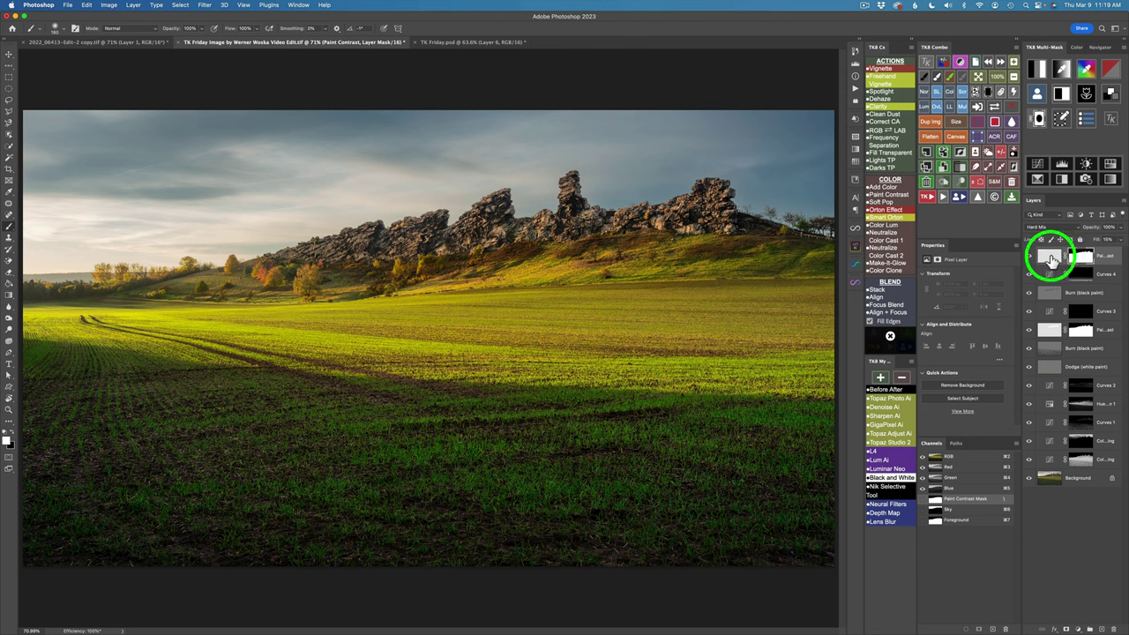
click(1050, 257)
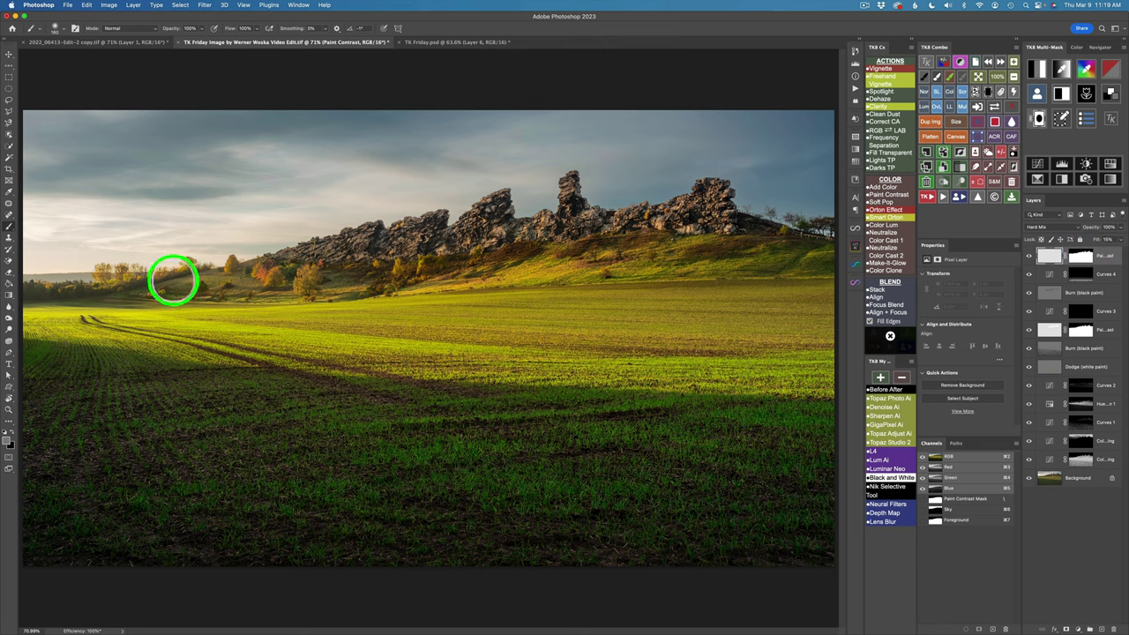
click(170, 282)
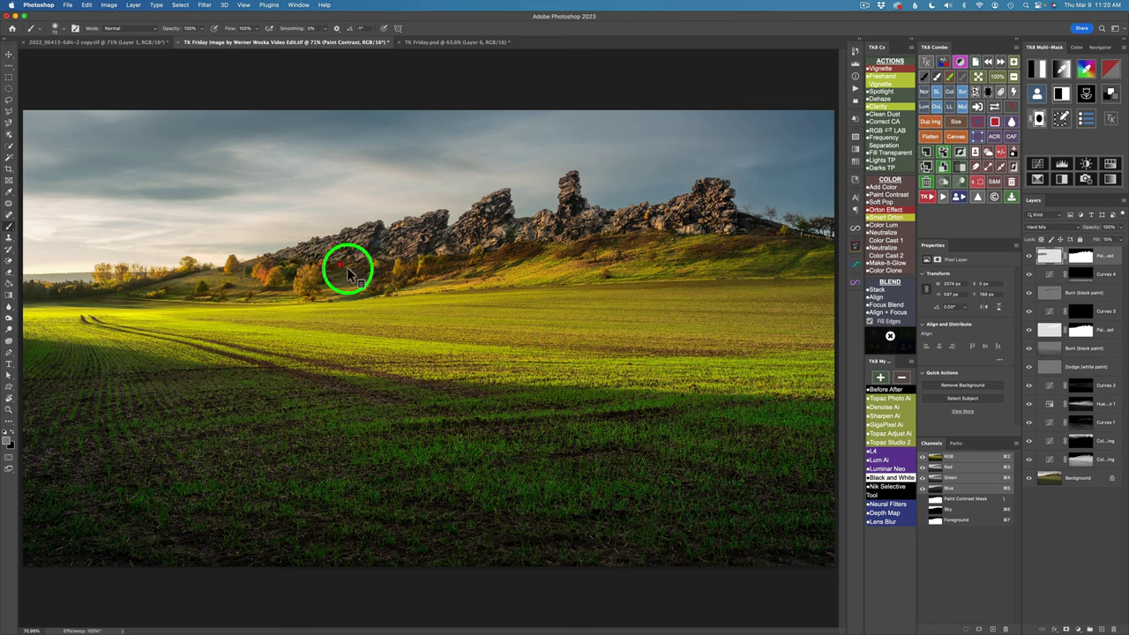
drag(328, 257, 375, 258)
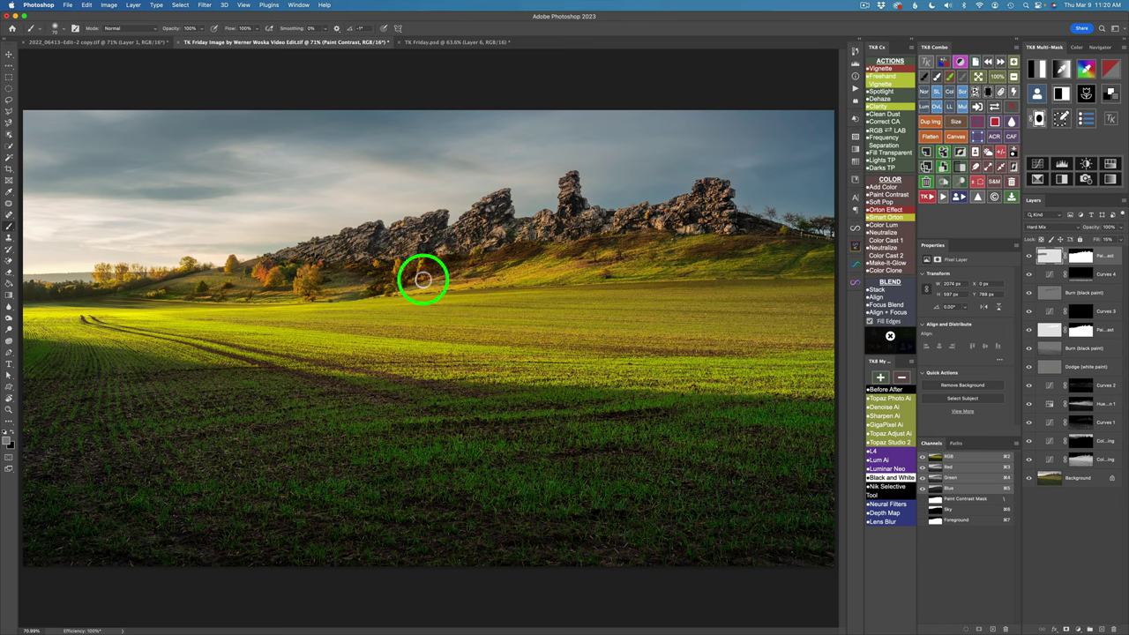
click(572, 221)
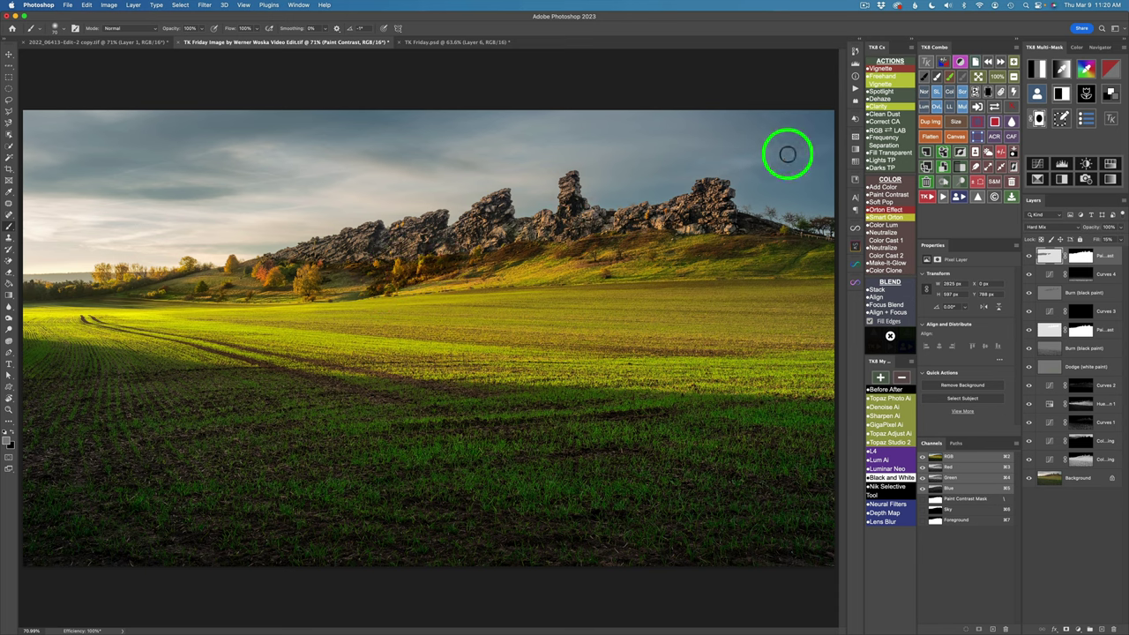
click(988, 62)
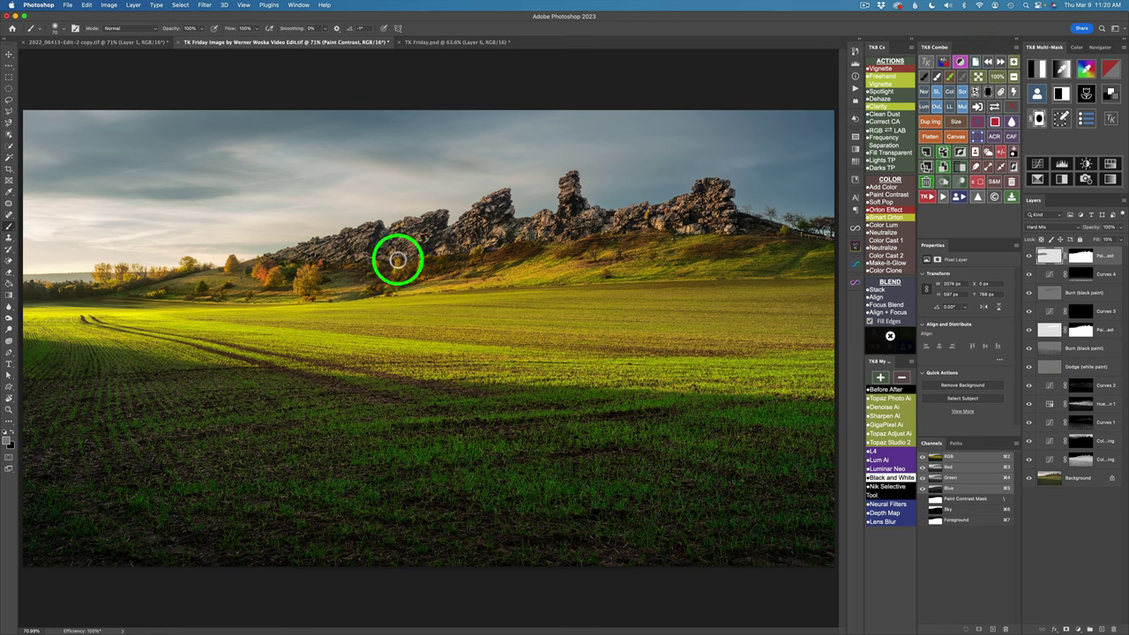
mouse_move(383, 266)
mouse_down()
mouse_move(310, 284)
mouse_move(327, 264)
mouse_move(318, 274)
mouse_move(362, 287)
mouse_move(308, 291)
mouse_move(356, 279)
mouse_move(328, 283)
mouse_move(359, 296)
mouse_move(344, 298)
mouse_move(367, 296)
mouse_move(318, 302)
mouse_move(119, 299)
mouse_move(197, 282)
mouse_move(168, 277)
mouse_move(222, 294)
mouse_move(231, 267)
mouse_move(187, 273)
mouse_move(257, 270)
mouse_move(267, 258)
mouse_move(251, 278)
mouse_move(289, 277)
mouse_up()
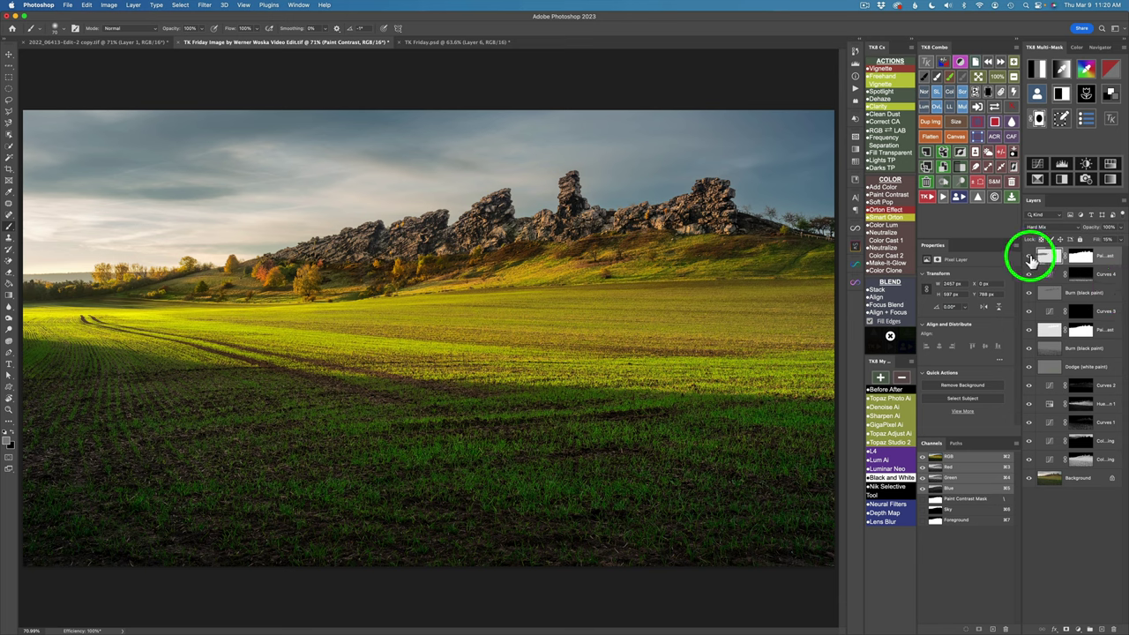
click(1030, 262)
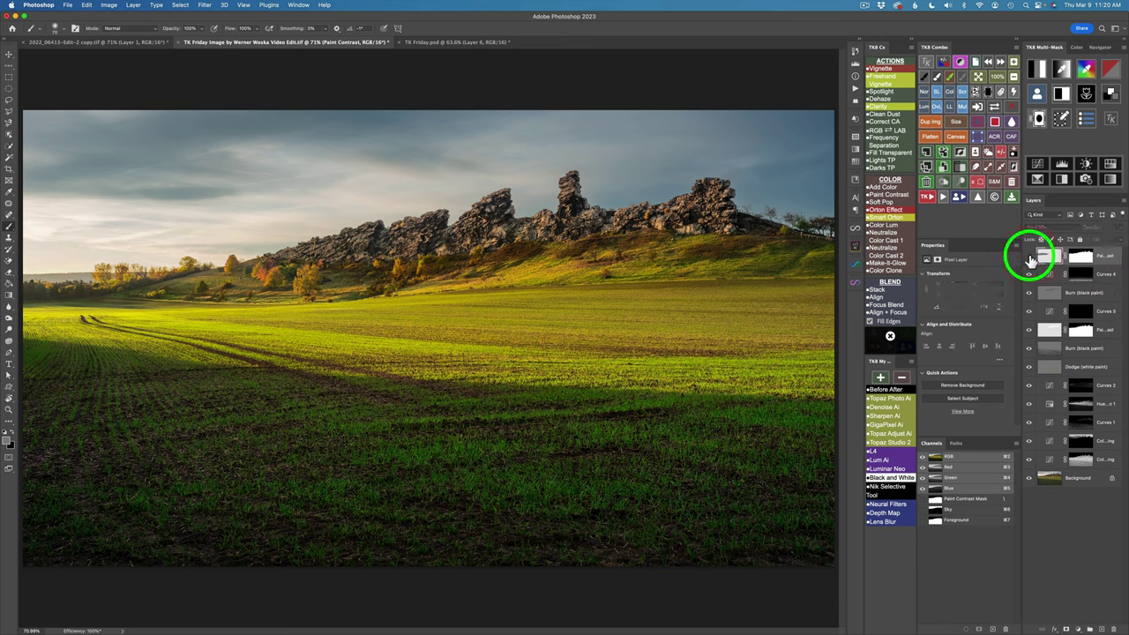
click(1030, 259)
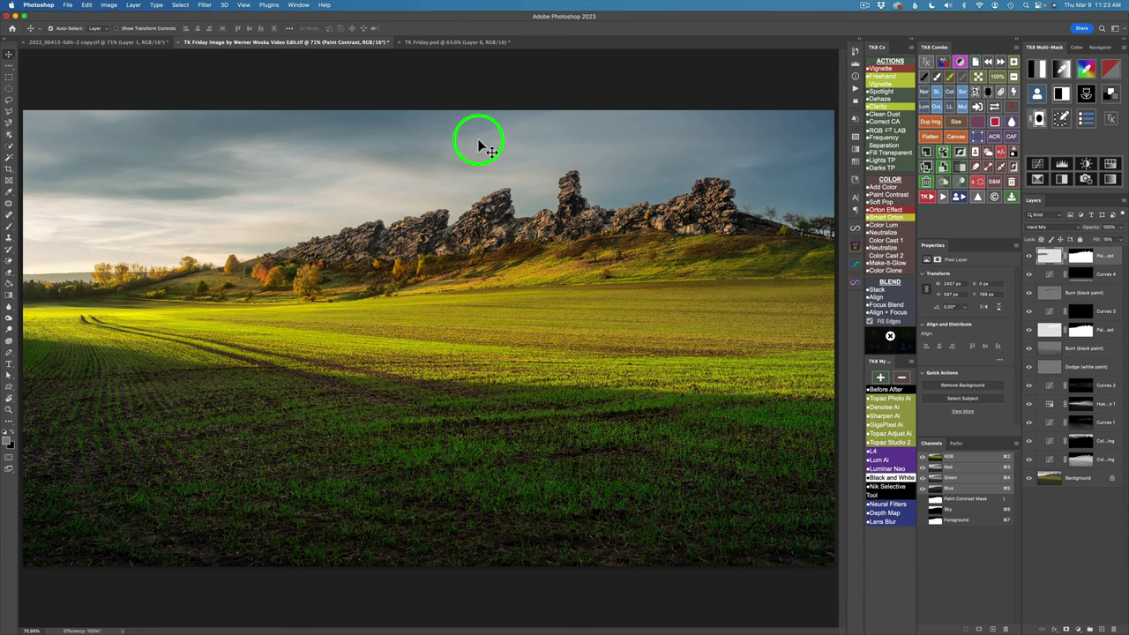
Add a black-masked Curves layer in Multiply blend mode on top and draw a white linear gradient on its mask from above the image to the rocks.
click(1038, 165)
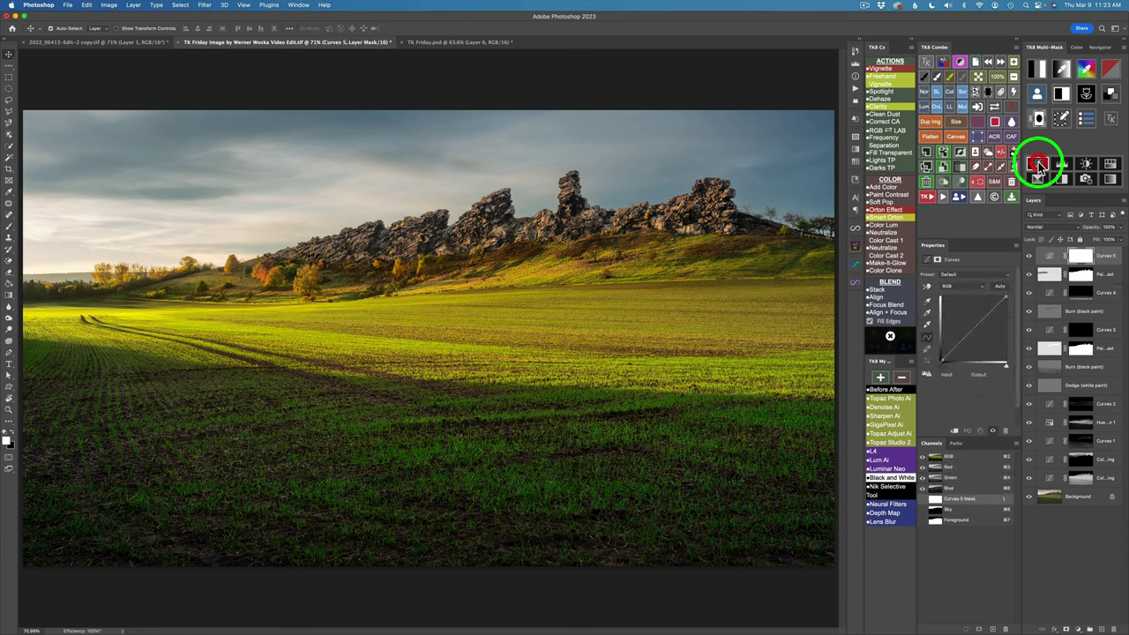
click(990, 93)
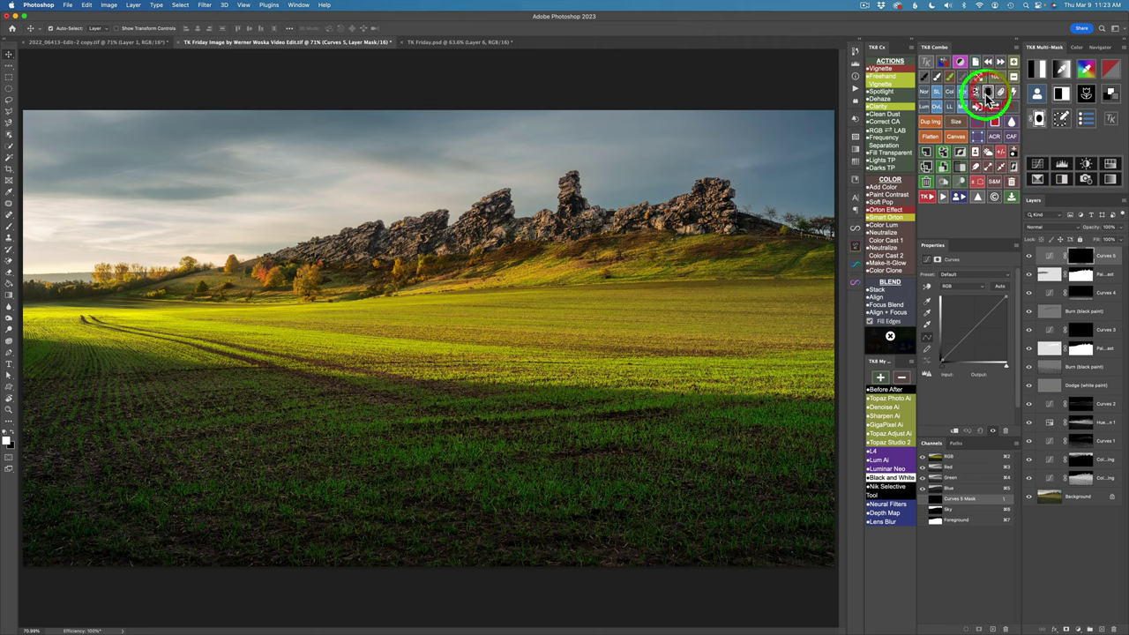
click(964, 106)
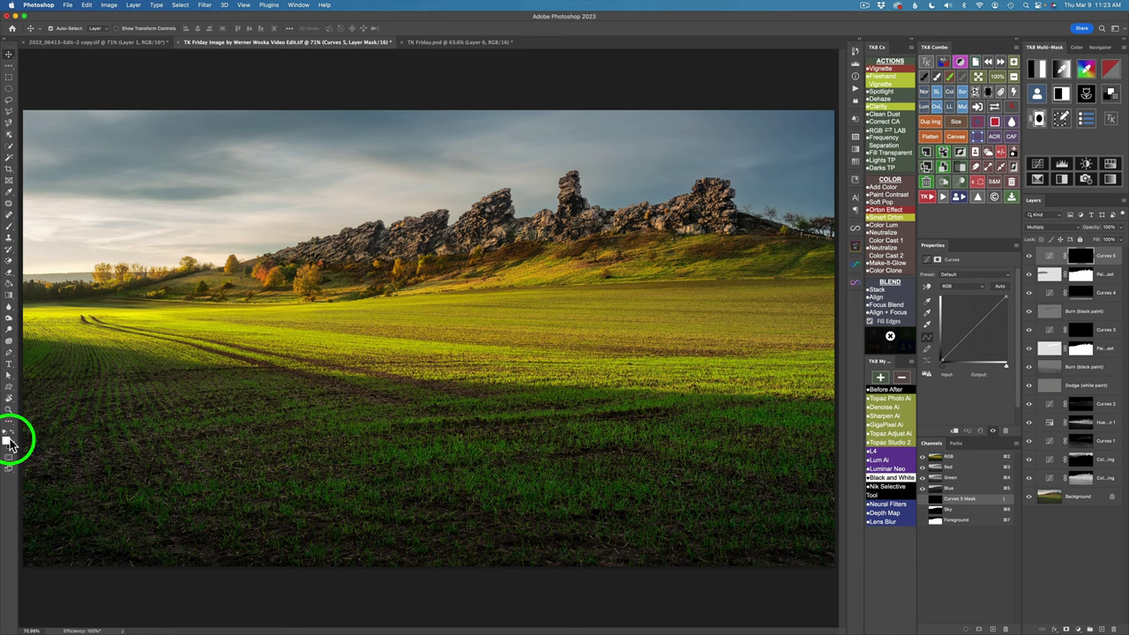
click(9, 296)
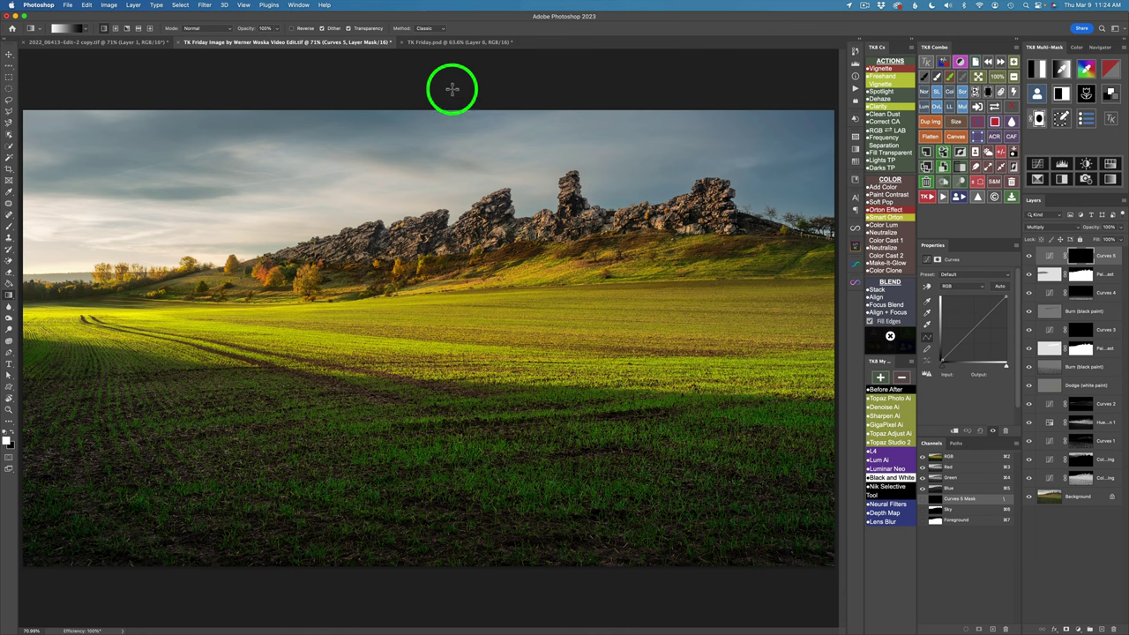
drag(452, 89, 457, 238)
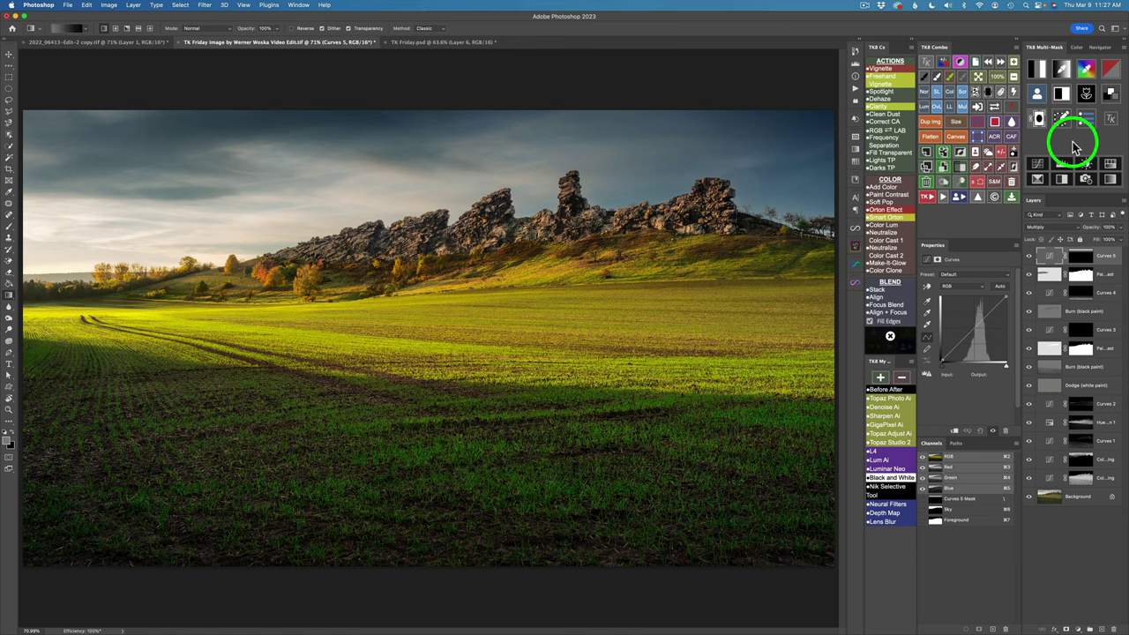
Subtract the saved Foreground mask from the Curves 5 layer mask and apply the calculated mask to Curves 5.
click(1039, 97)
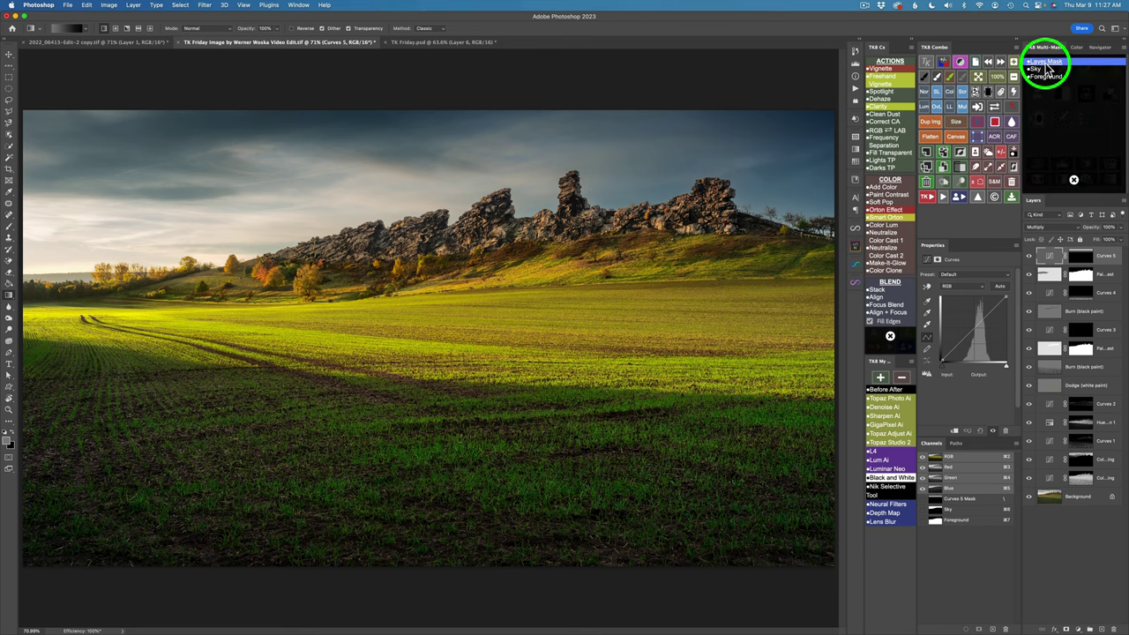
click(1045, 62)
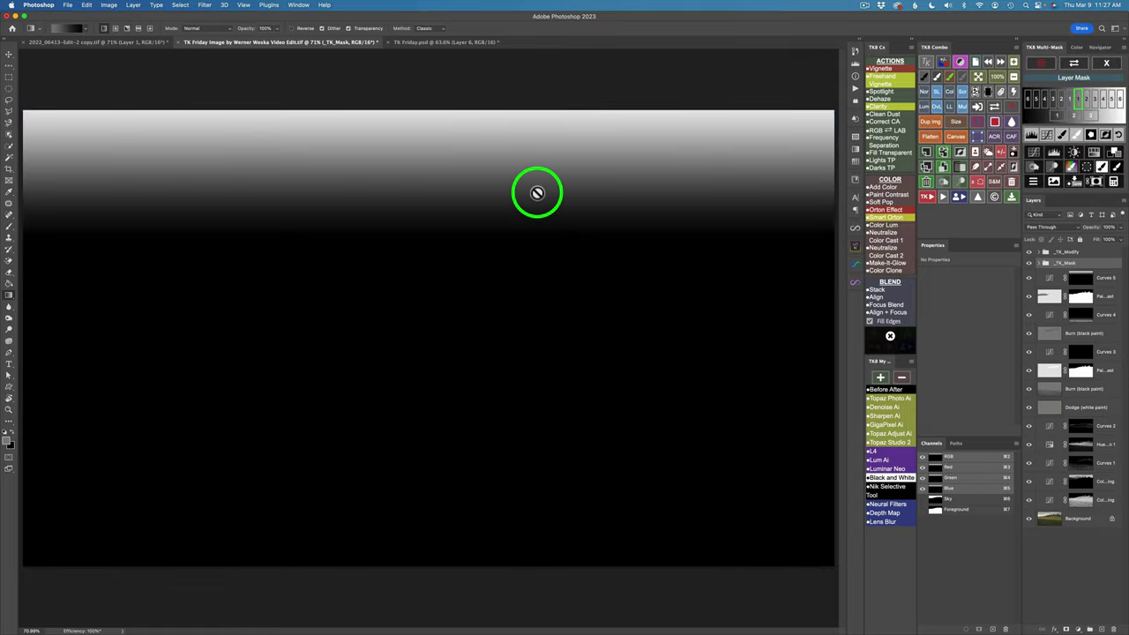
click(1114, 184)
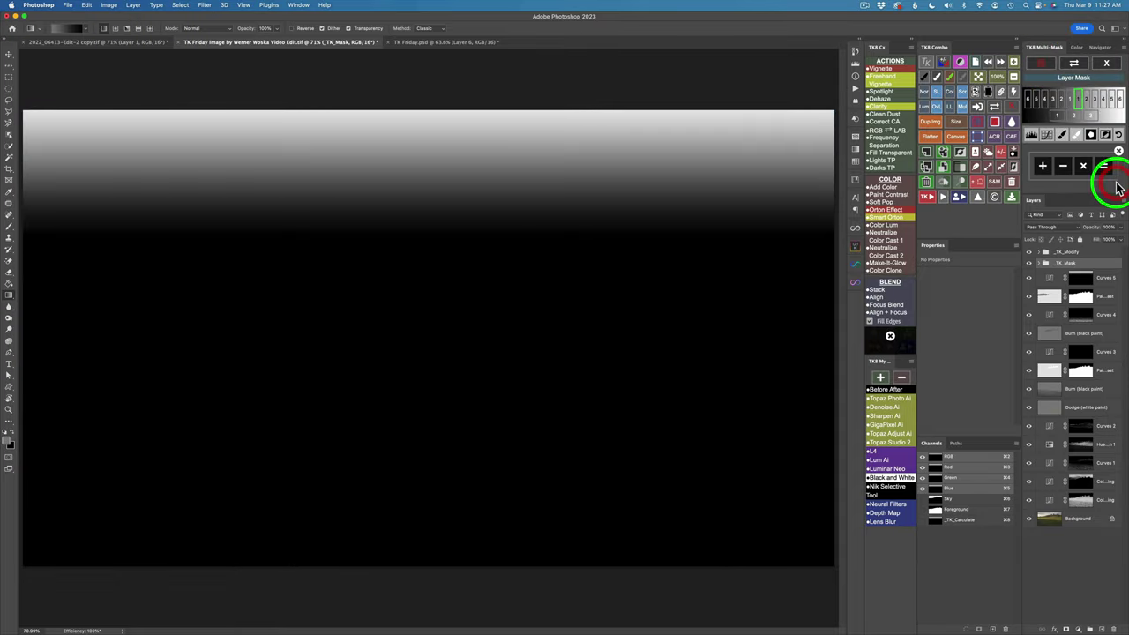
click(1063, 167)
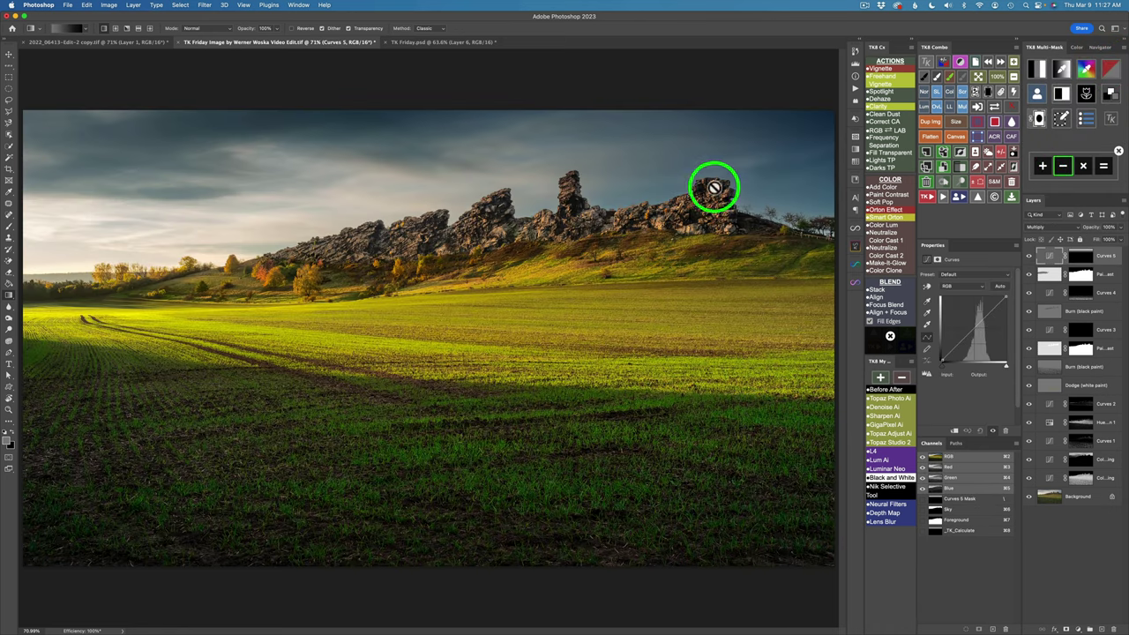
click(1039, 95)
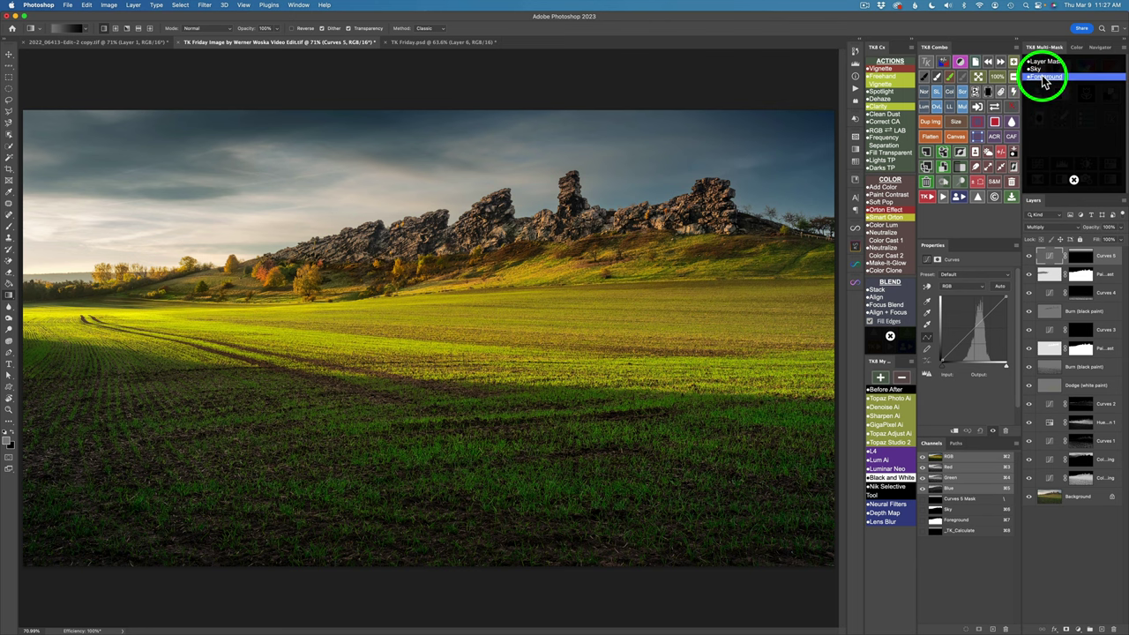
click(1044, 79)
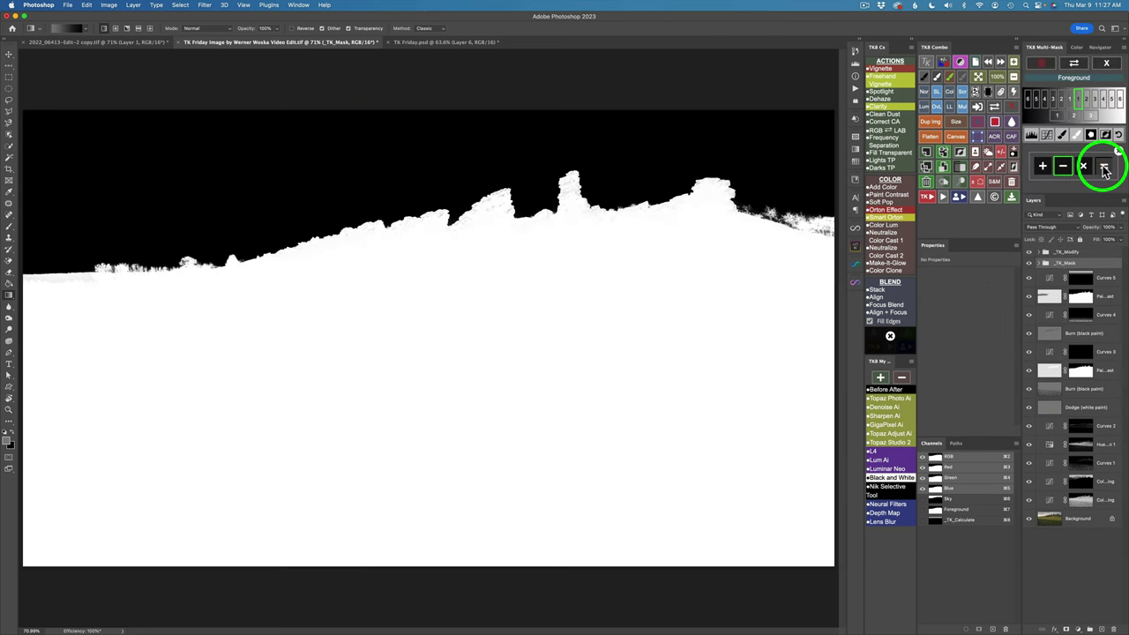
click(1104, 169)
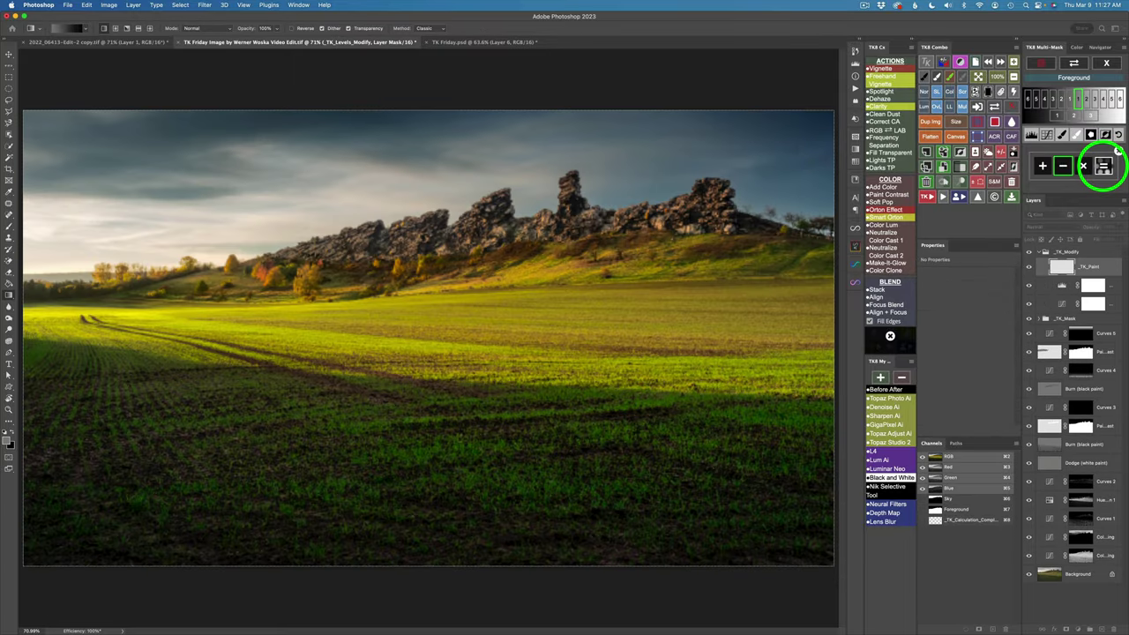
click(1104, 170)
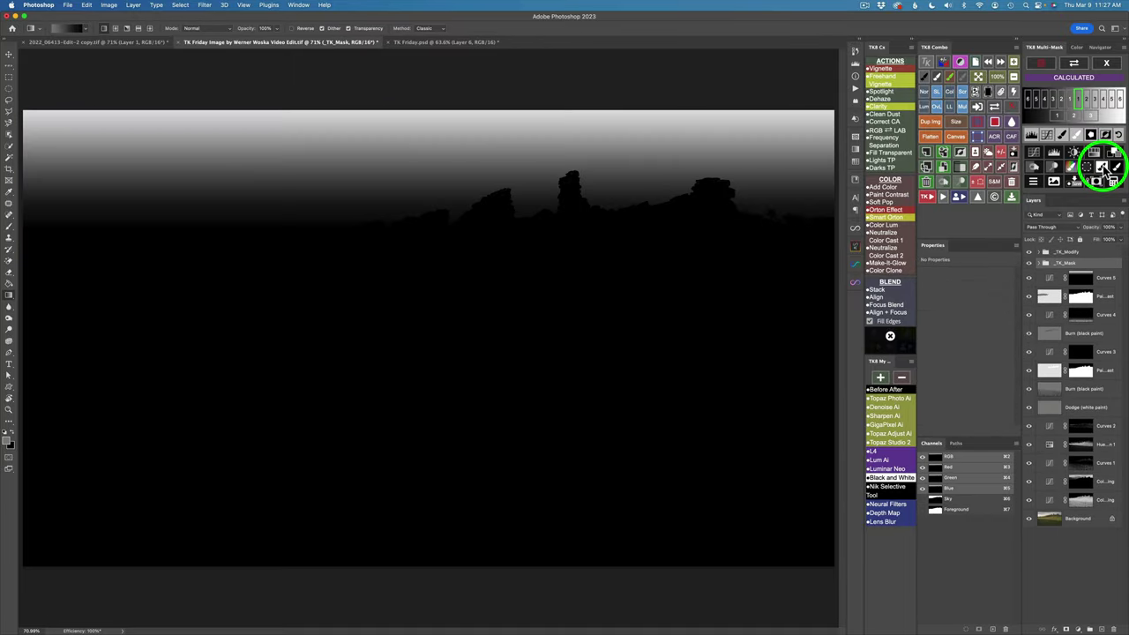
click(587, 196)
click(588, 197)
click(645, 193)
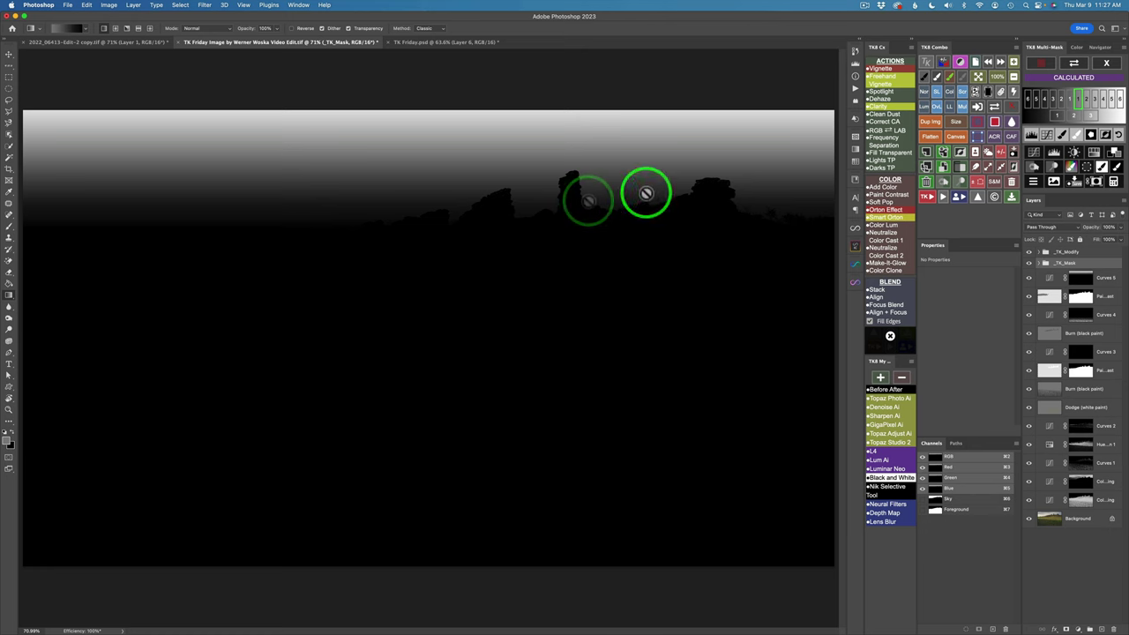
click(1094, 181)
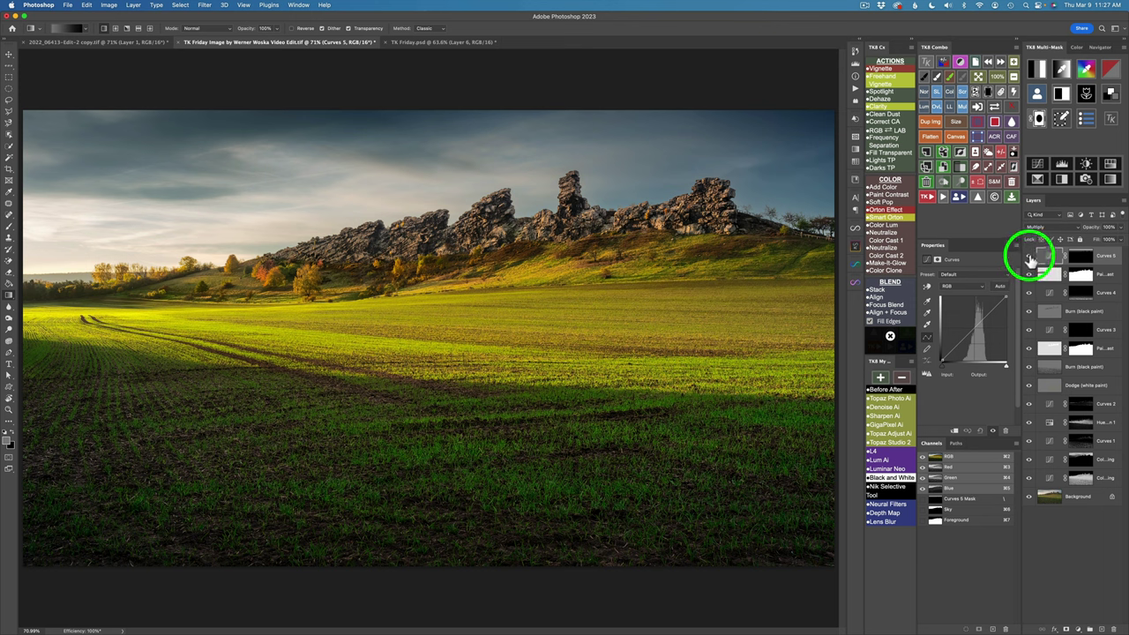
Lower the Curves 5 layer's opacity to 64% and compare the sky with the layer hidden and shown.
click(1029, 257)
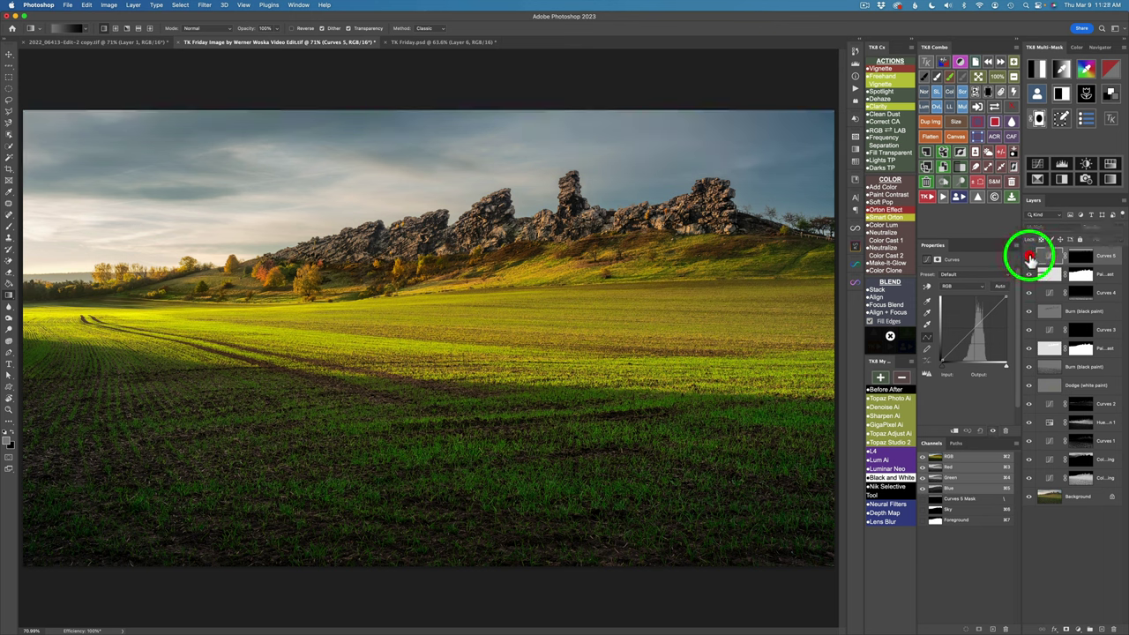
click(1029, 257)
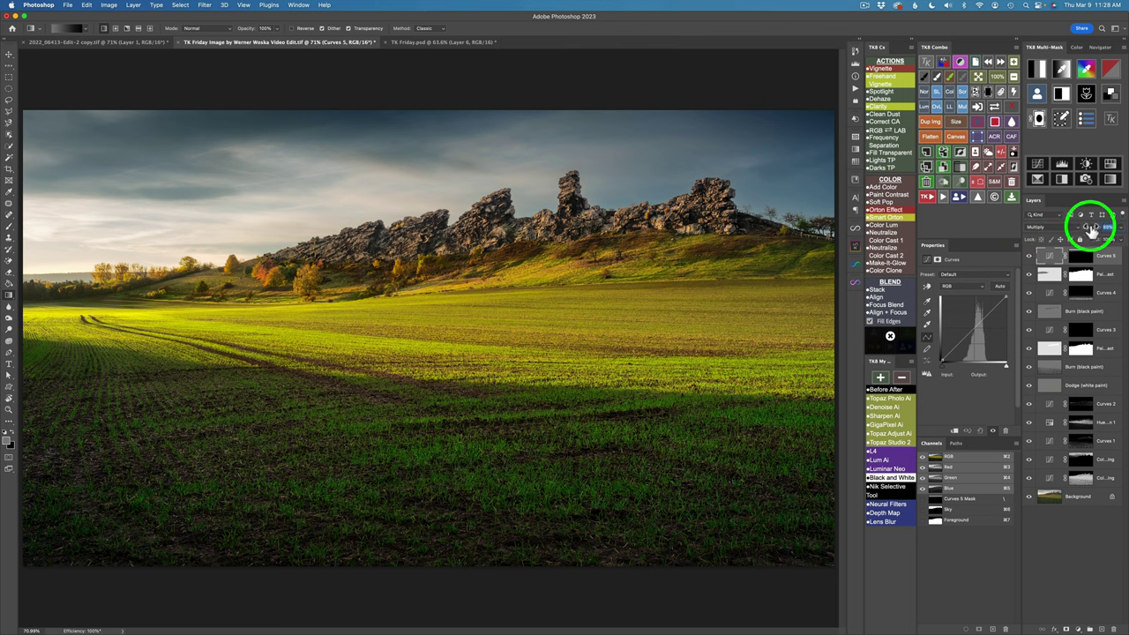
drag(1090, 228, 1080, 227)
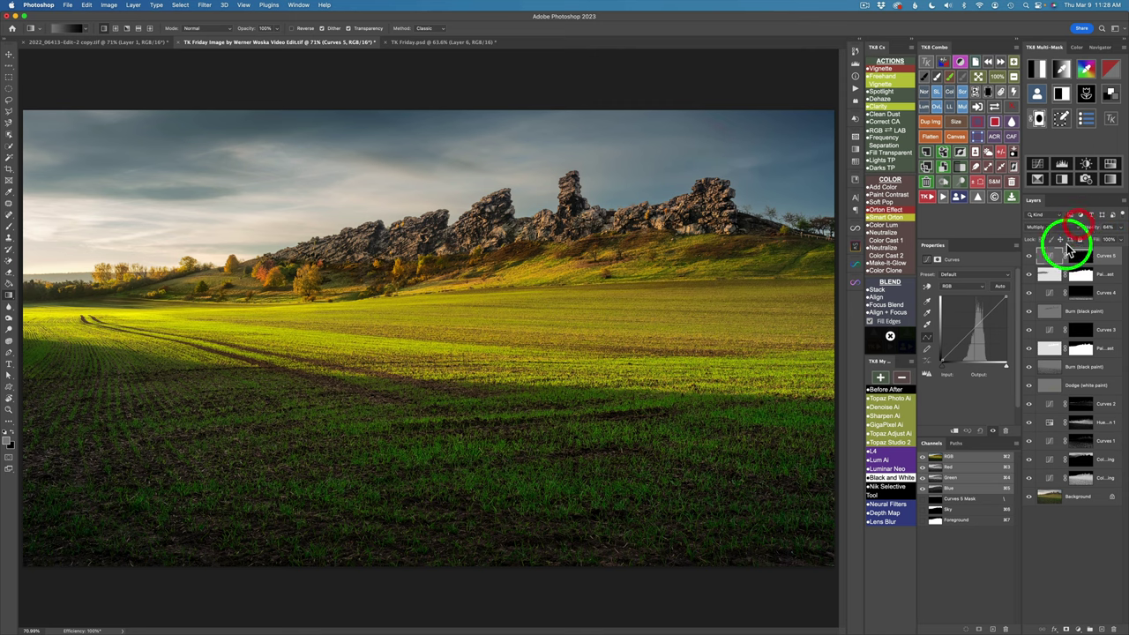
click(1029, 257)
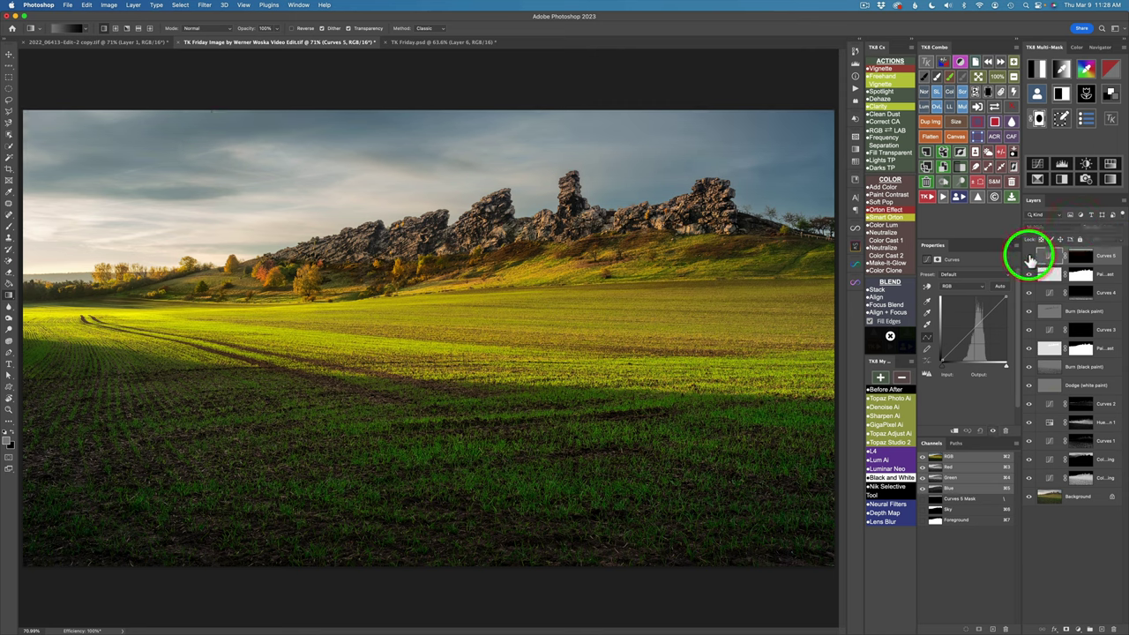
click(1029, 257)
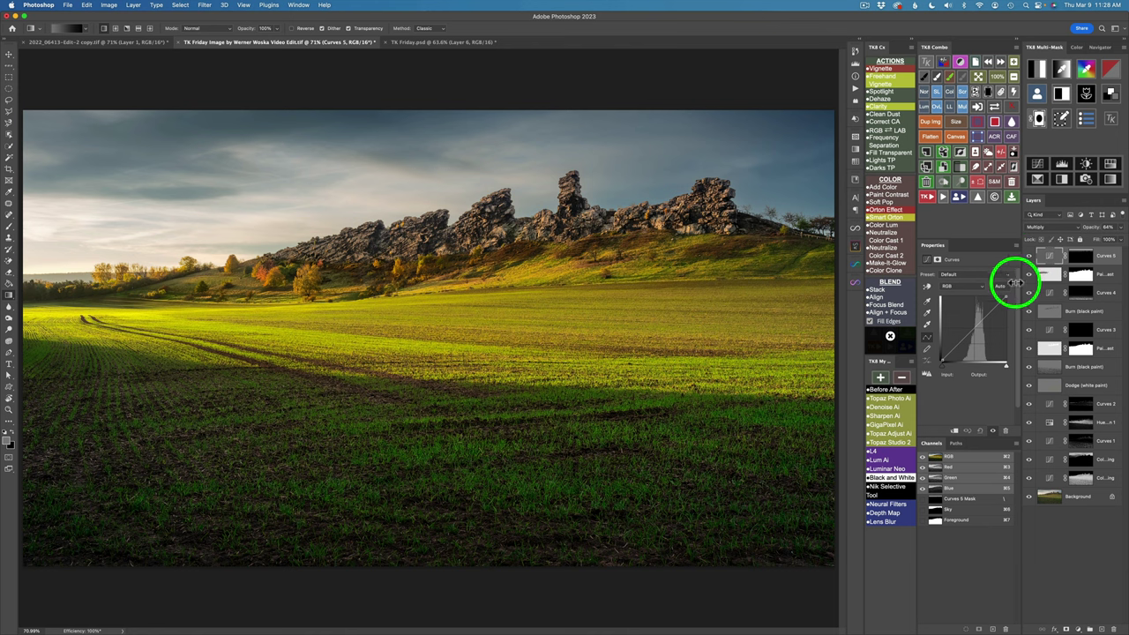
Add a Color Luminosity layer above Curves 5 with the Color Lum action.
click(885, 229)
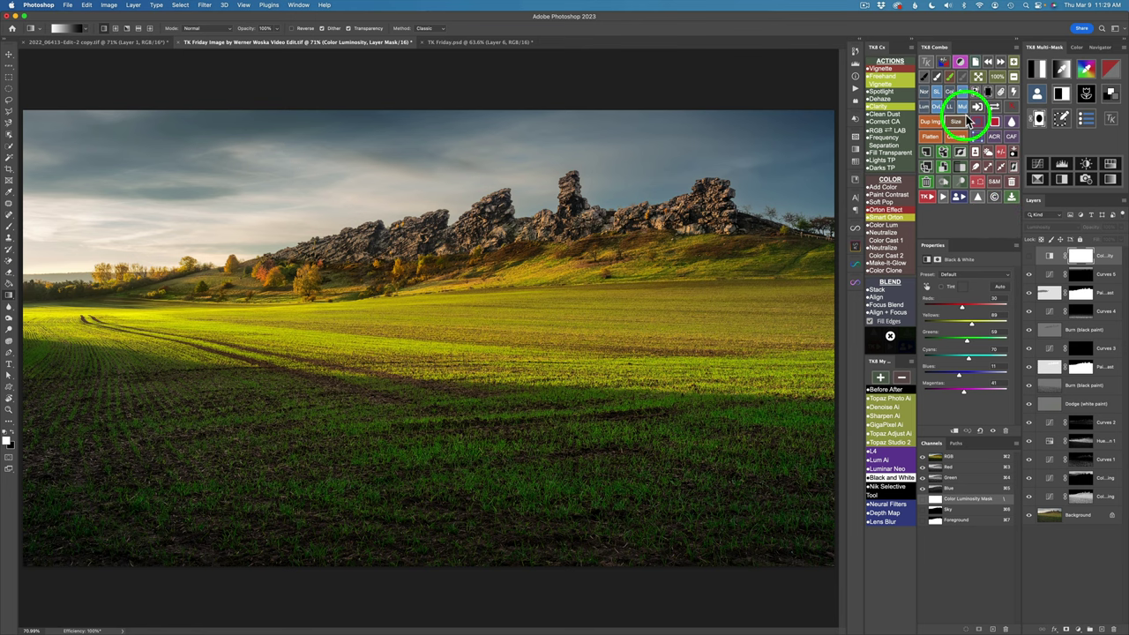
Add a Black & White adjustment layer in Luminosity blend mode on top and compare the image with it hidden and shown.
click(961, 62)
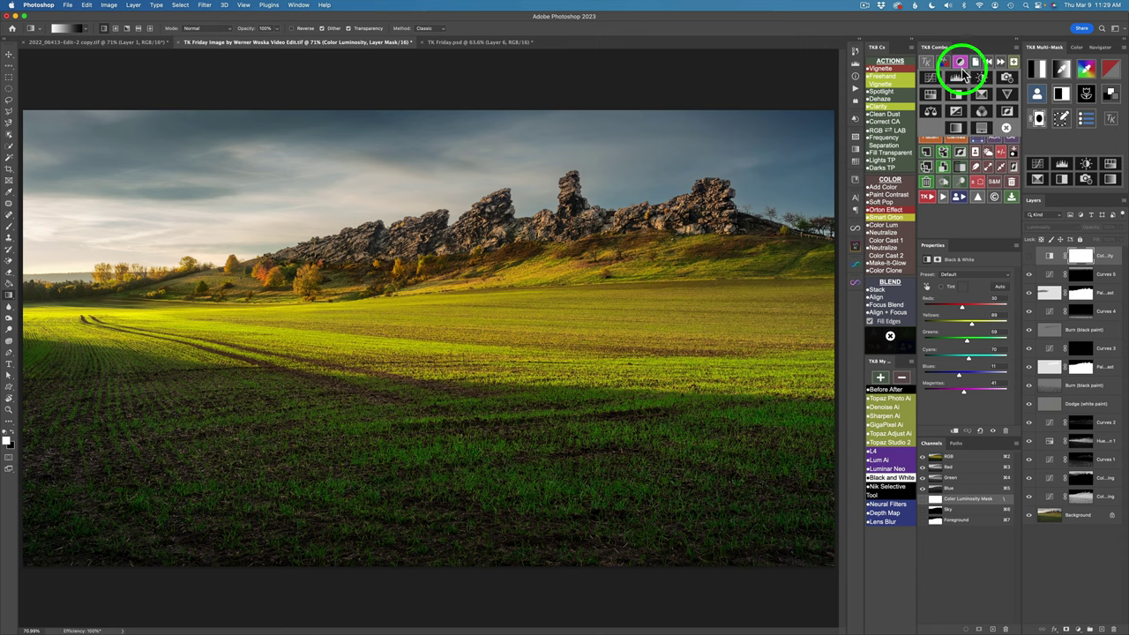
click(955, 100)
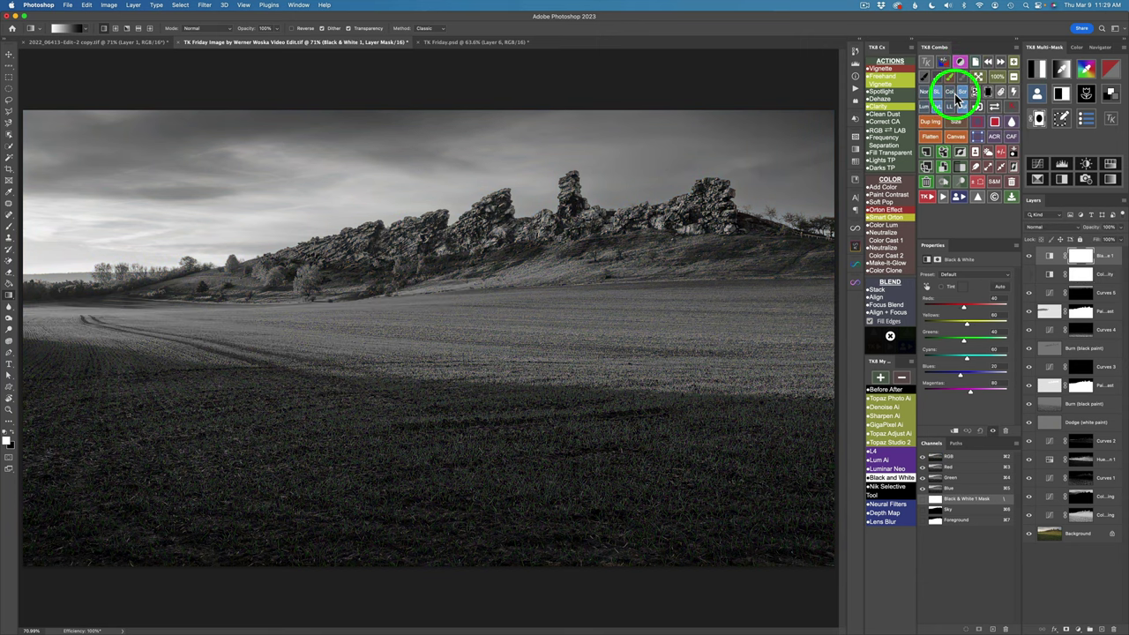
click(1062, 228)
click(1040, 468)
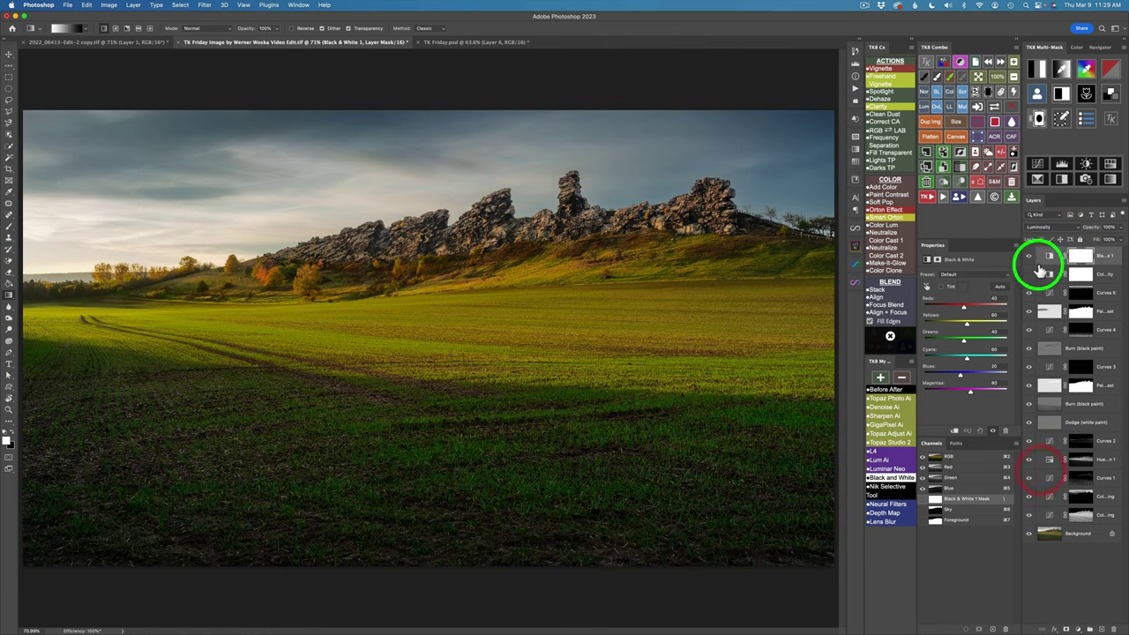
click(1029, 257)
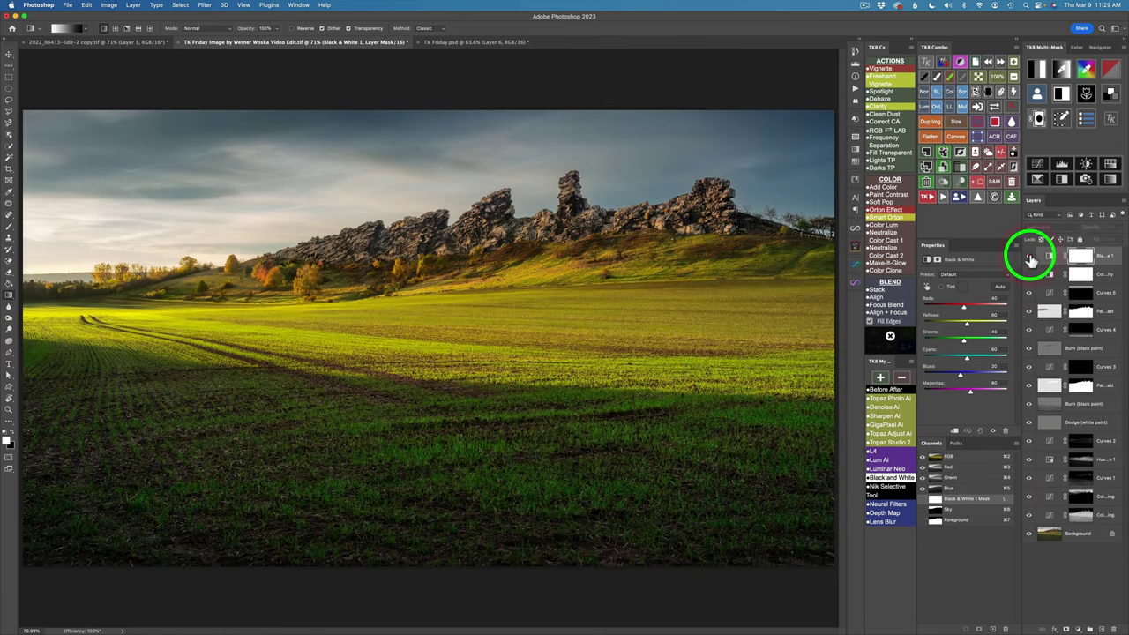
click(1029, 257)
click(1029, 257)
click(1029, 256)
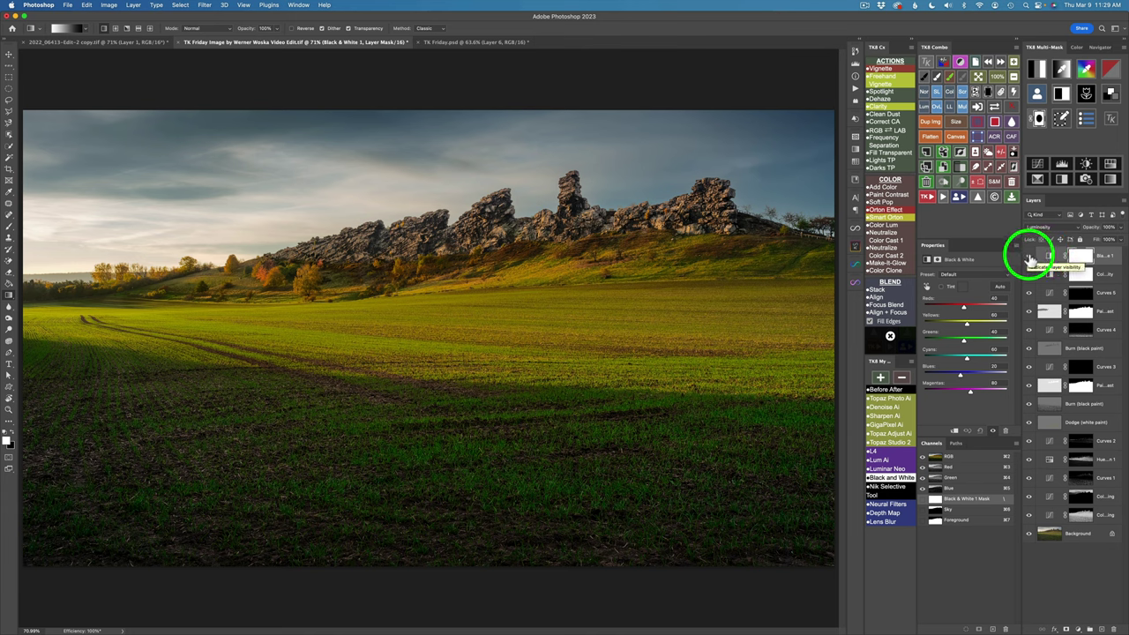
click(1029, 257)
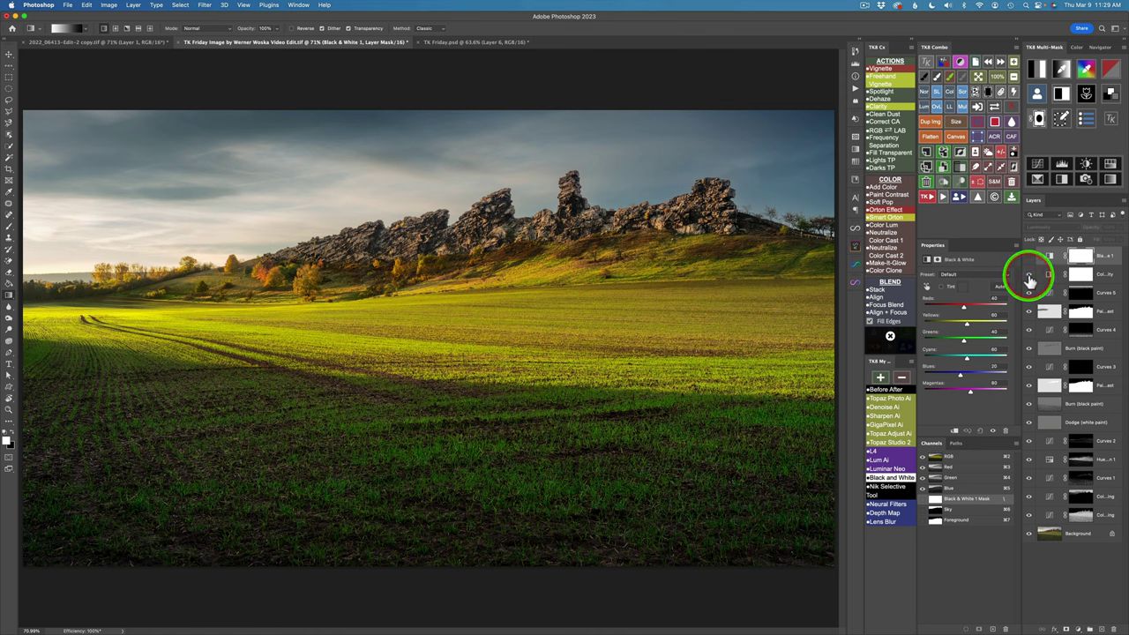
Show the Color Luminosity layer and delete the Black & White 1 layer above it.
click(1029, 276)
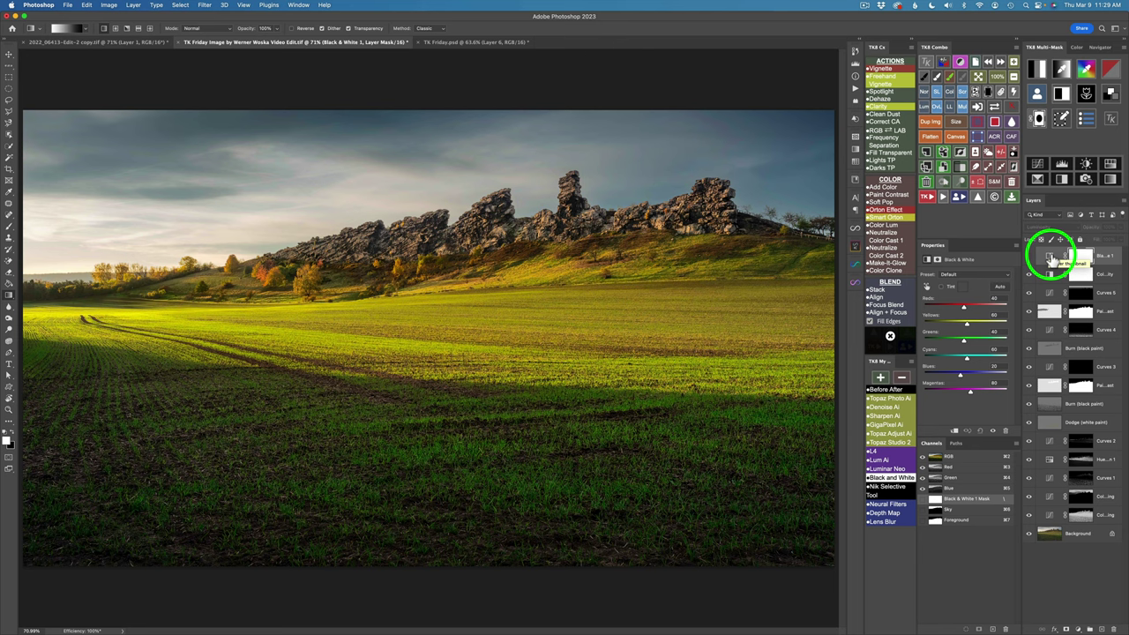
click(1049, 257)
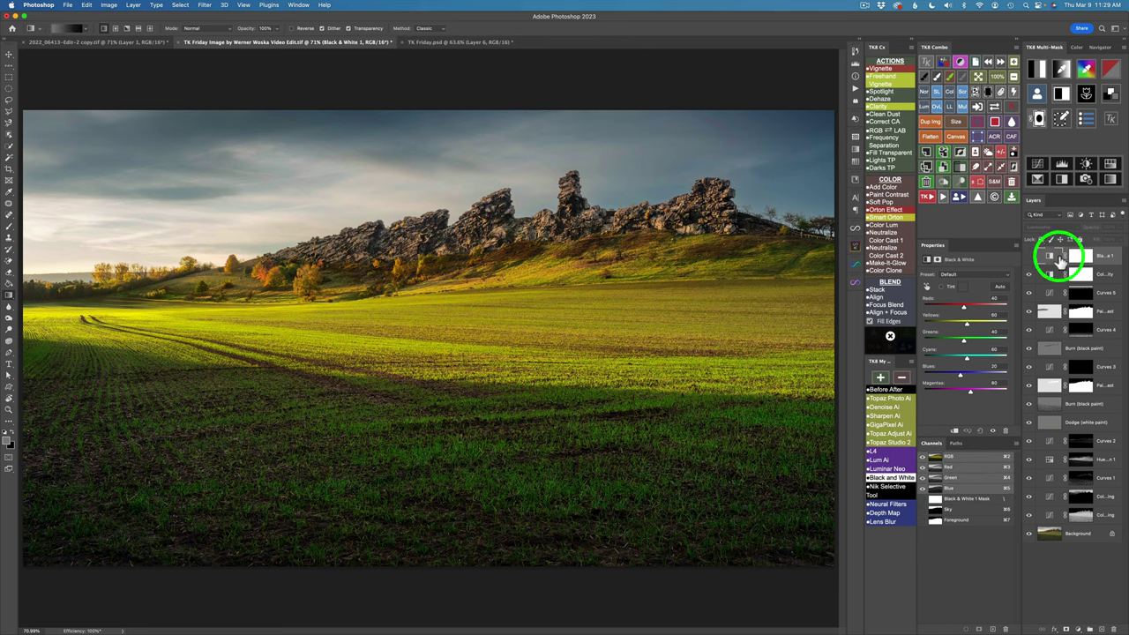
click(926, 182)
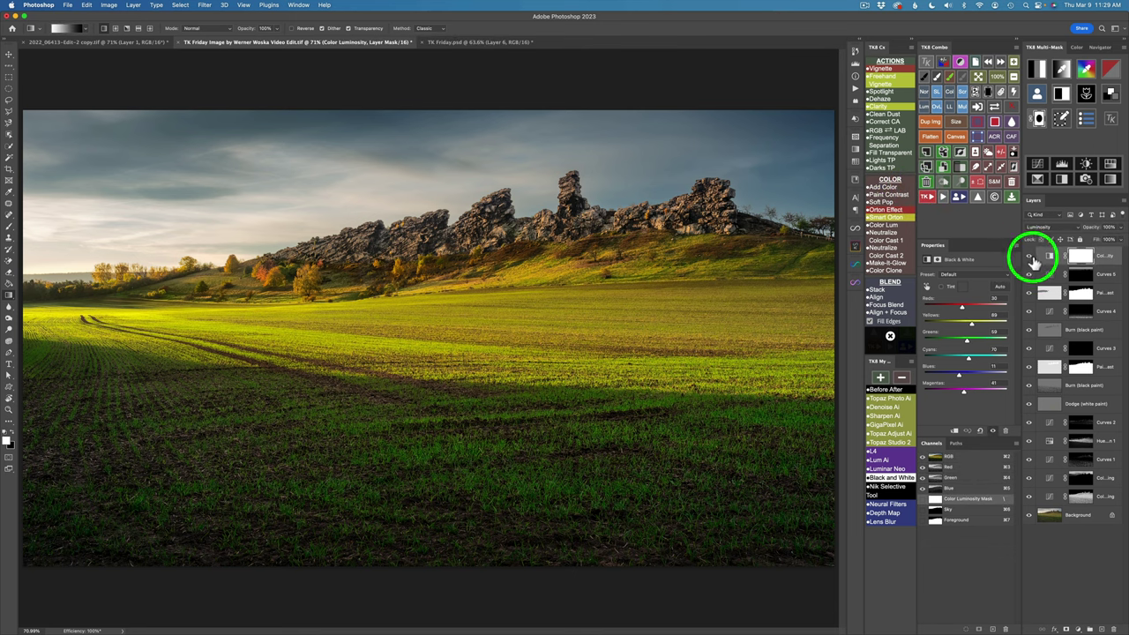
On the Color Luminosity layer, set Reds 51, Yellows 94, Greens 99 and Magentas 51, raise Cyans and Blues, and compare it hidden and shown.
click(1028, 312)
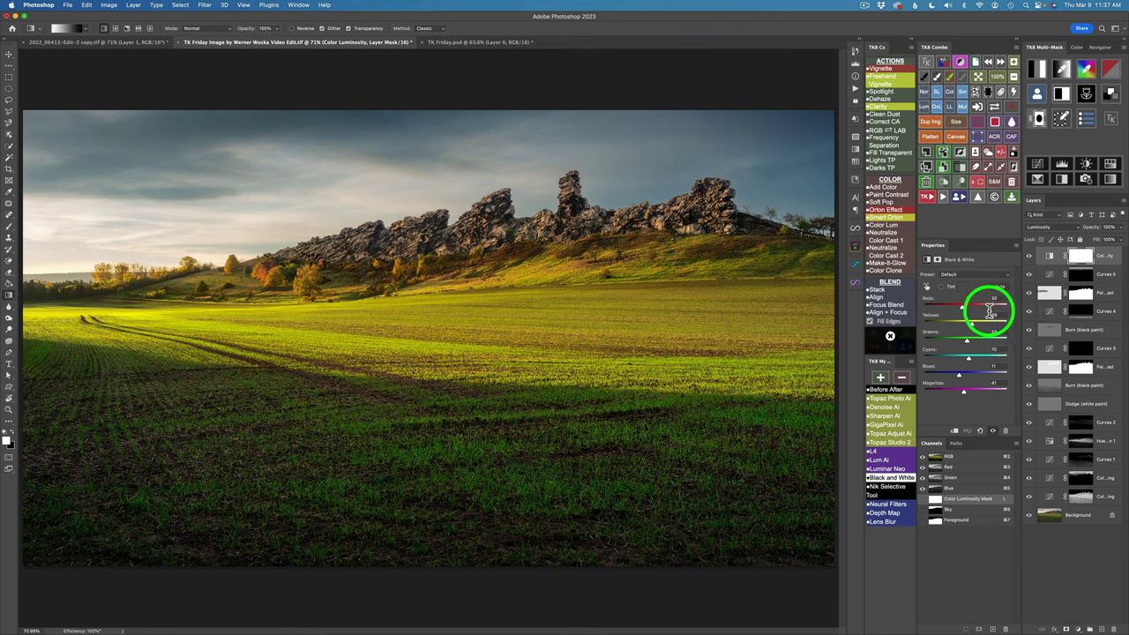
mouse_move(963, 310)
mouse_down()
mouse_move(981, 313)
mouse_move(952, 311)
mouse_move(975, 328)
mouse_up()
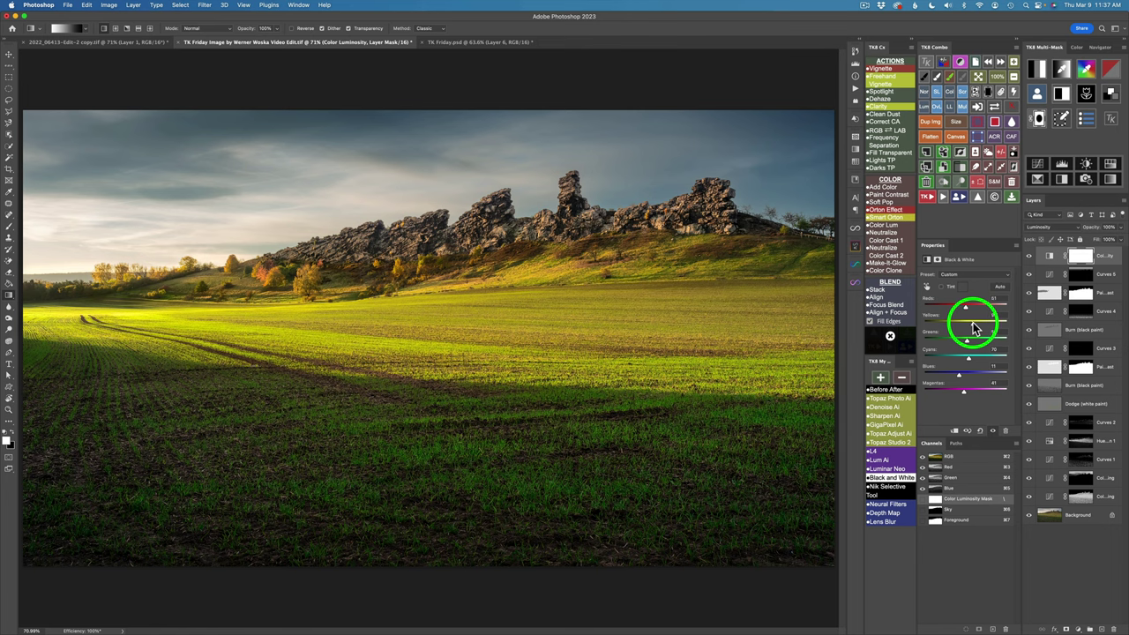
drag(974, 328, 965, 391)
drag(1029, 265, 1030, 258)
click(1030, 259)
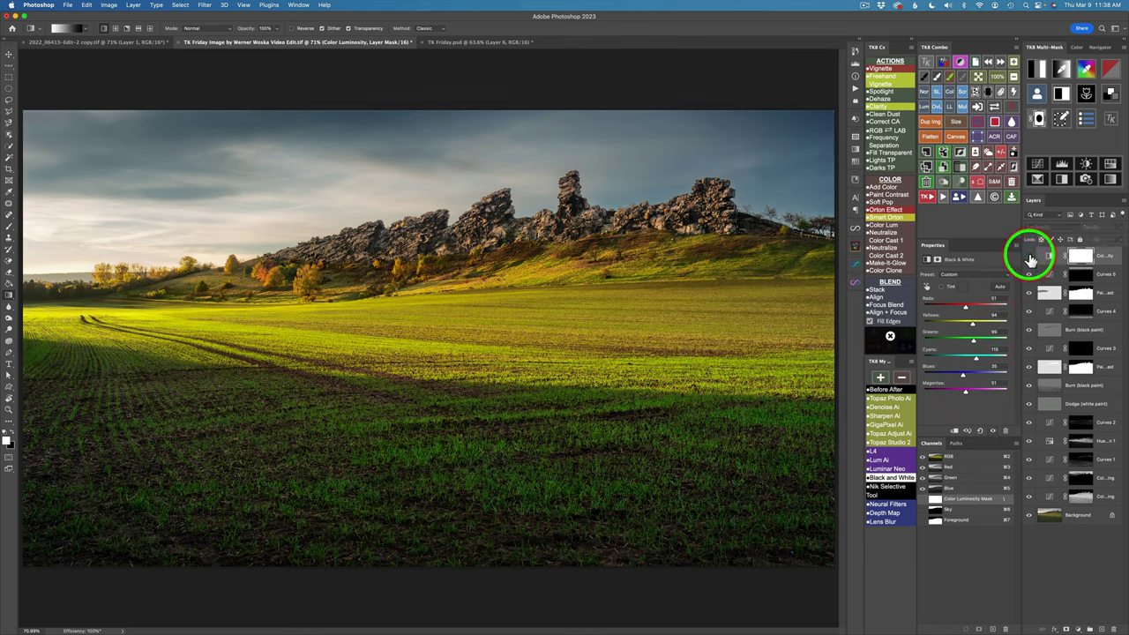
click(1029, 259)
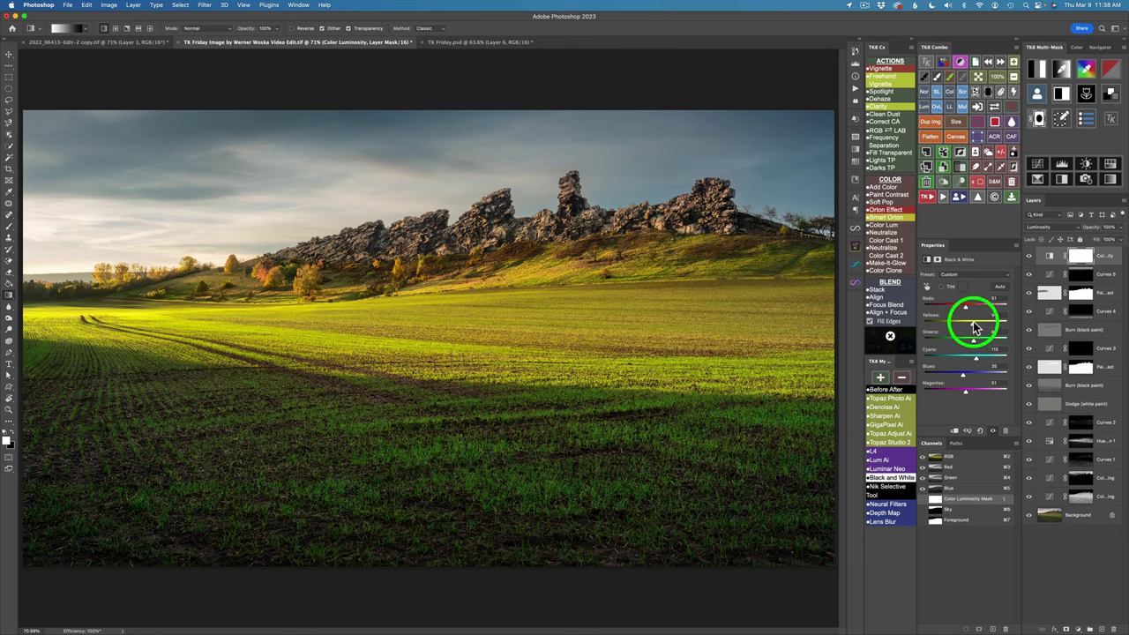
drag(974, 327, 982, 329)
click(1069, 257)
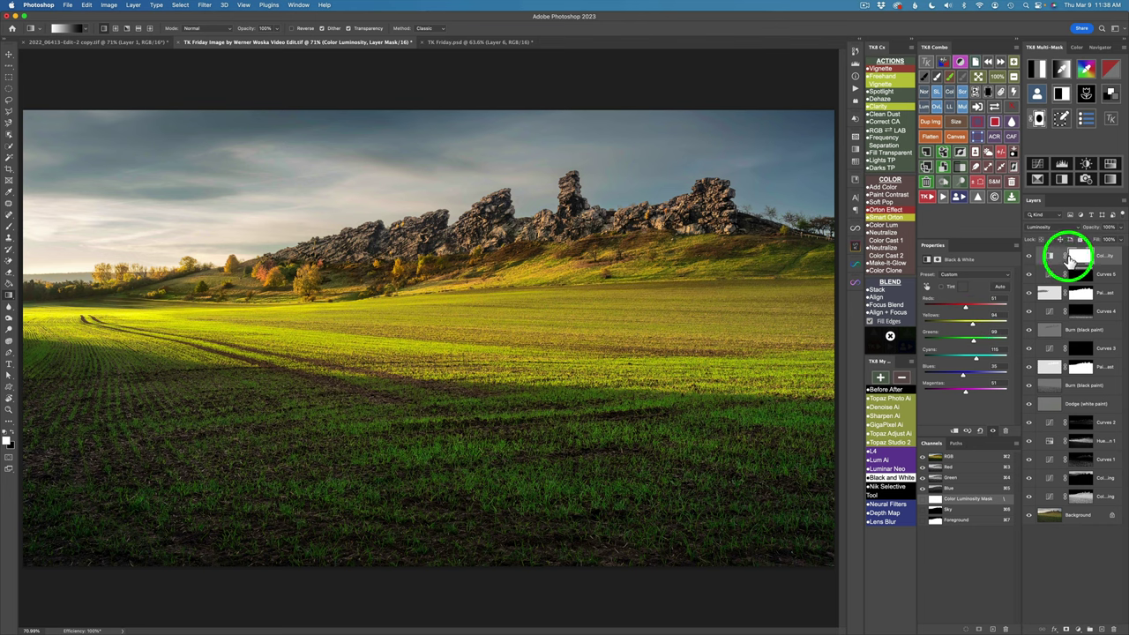
drag(1069, 257, 964, 588)
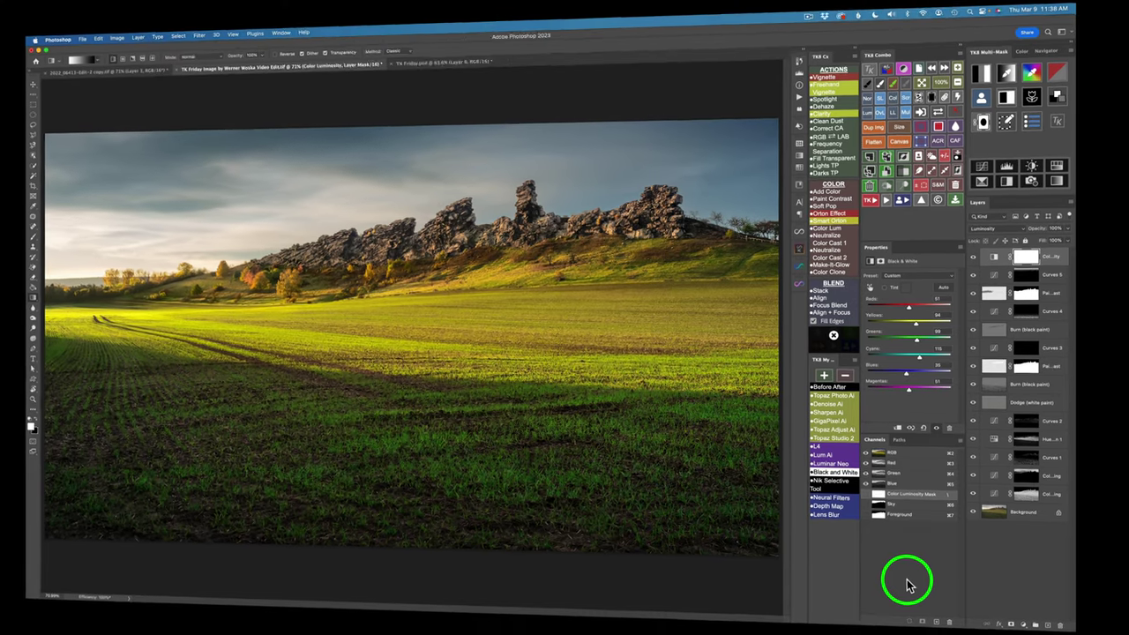